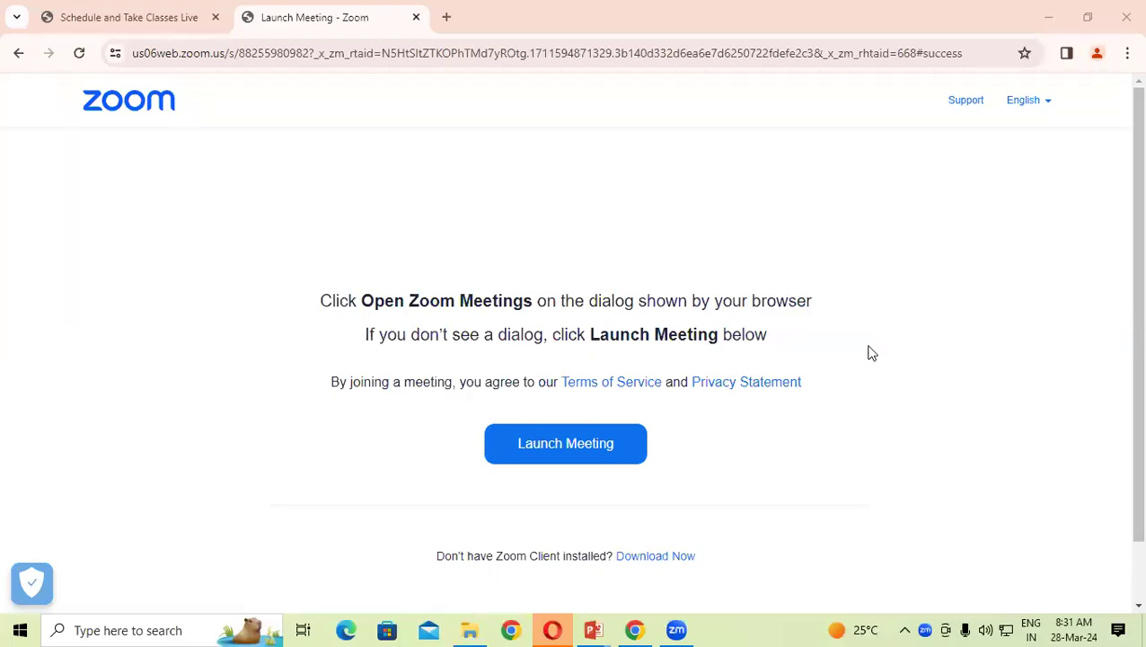
Switch from the Zoom browser page to the footbal presentation in PowerPoint.
click(595, 629)
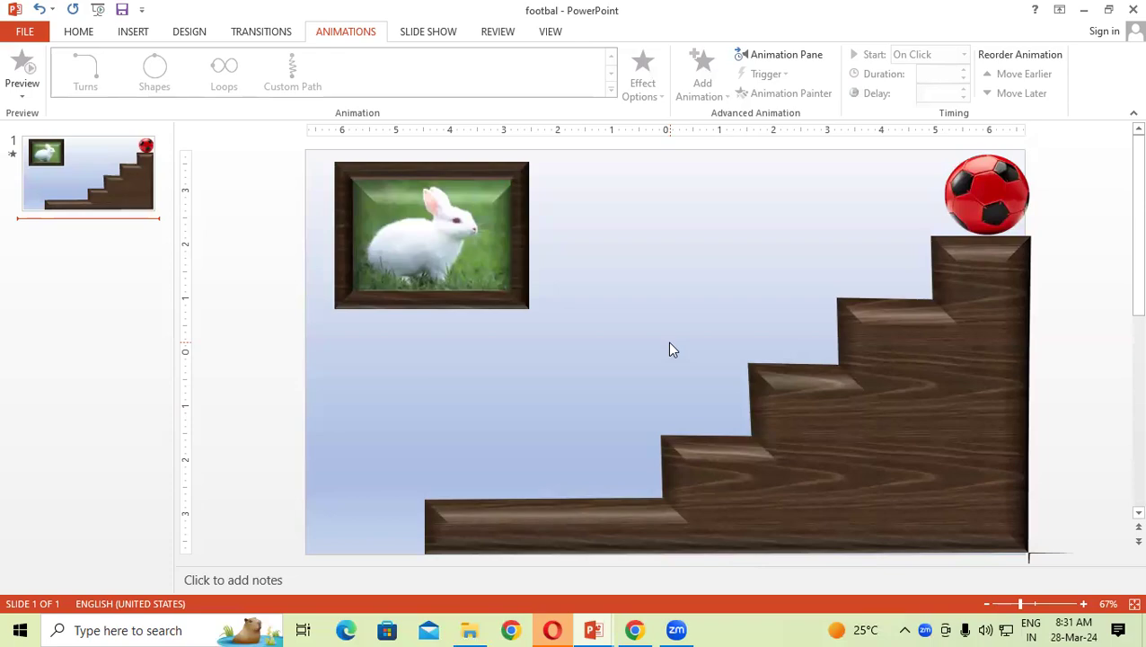
Preview the staircase slide as a full-screen slide show, then add a blank slide 2 after it.
key(F5)
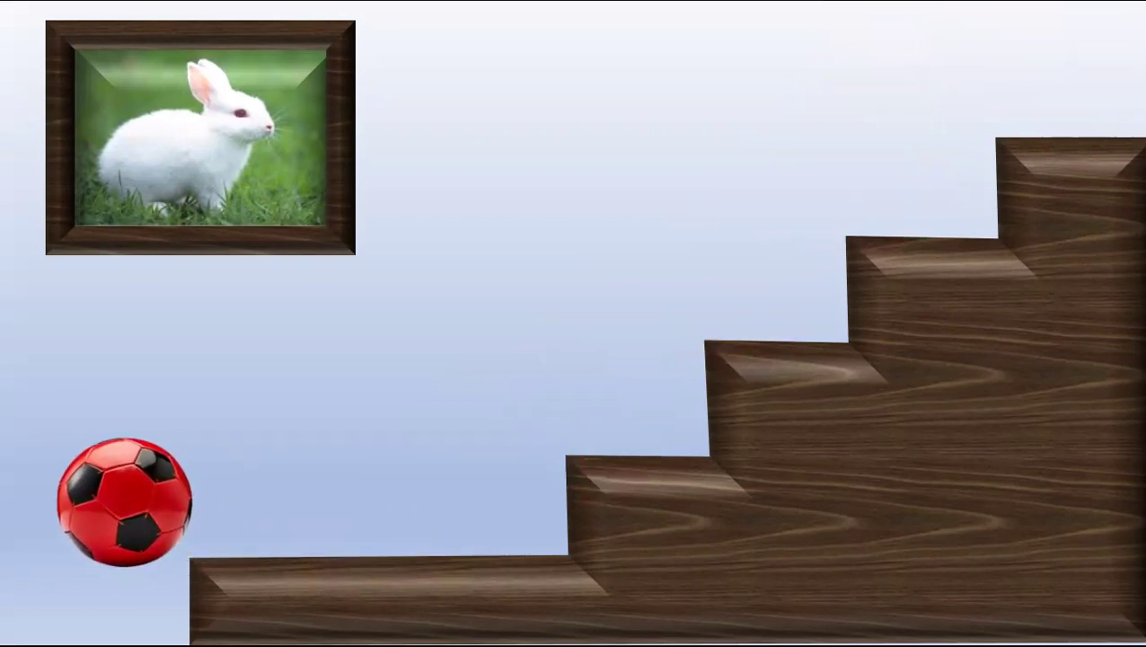
key(Escape)
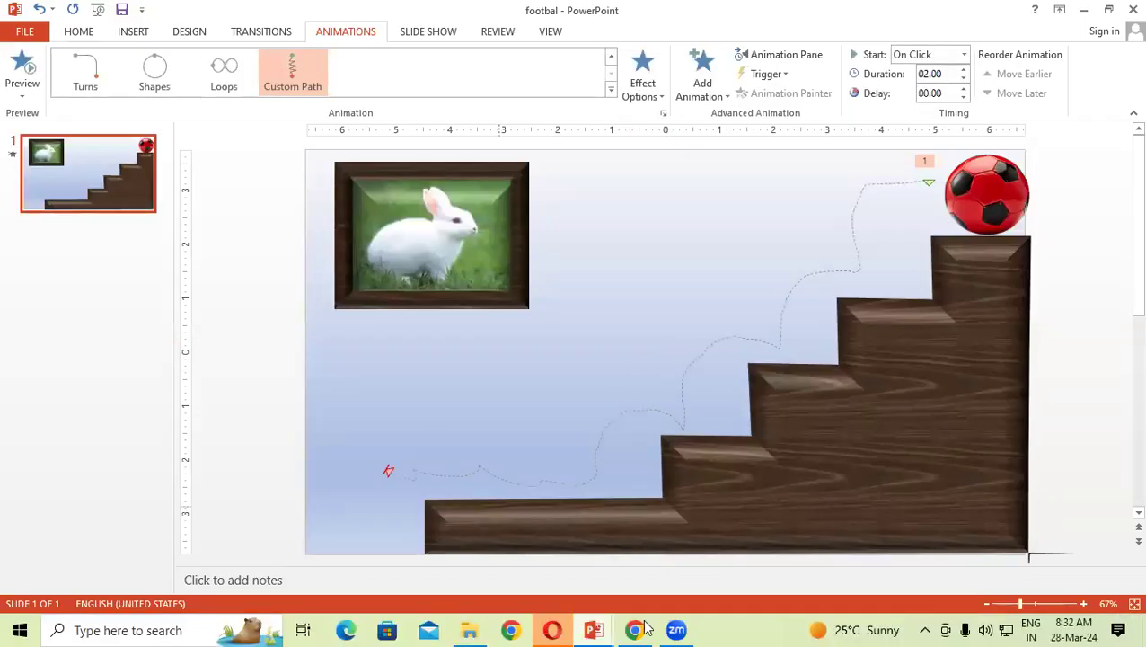
click(87, 240)
key(Return)
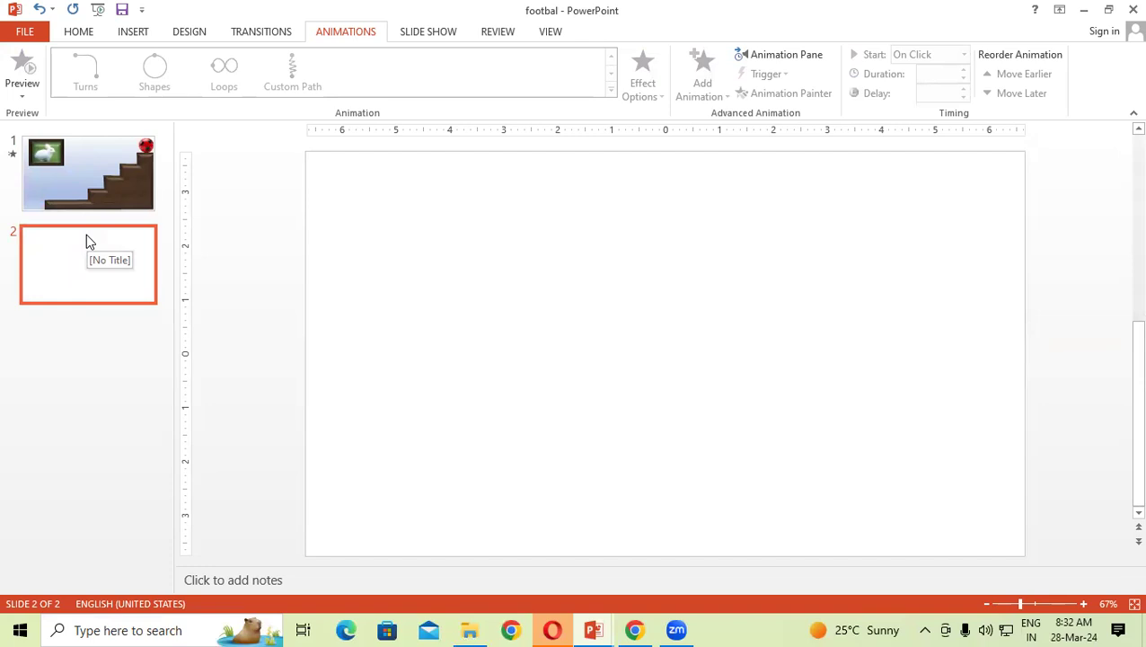
Pick the Curve shape from the Insert Shapes gallery's Recently Used Shapes.
click(123, 37)
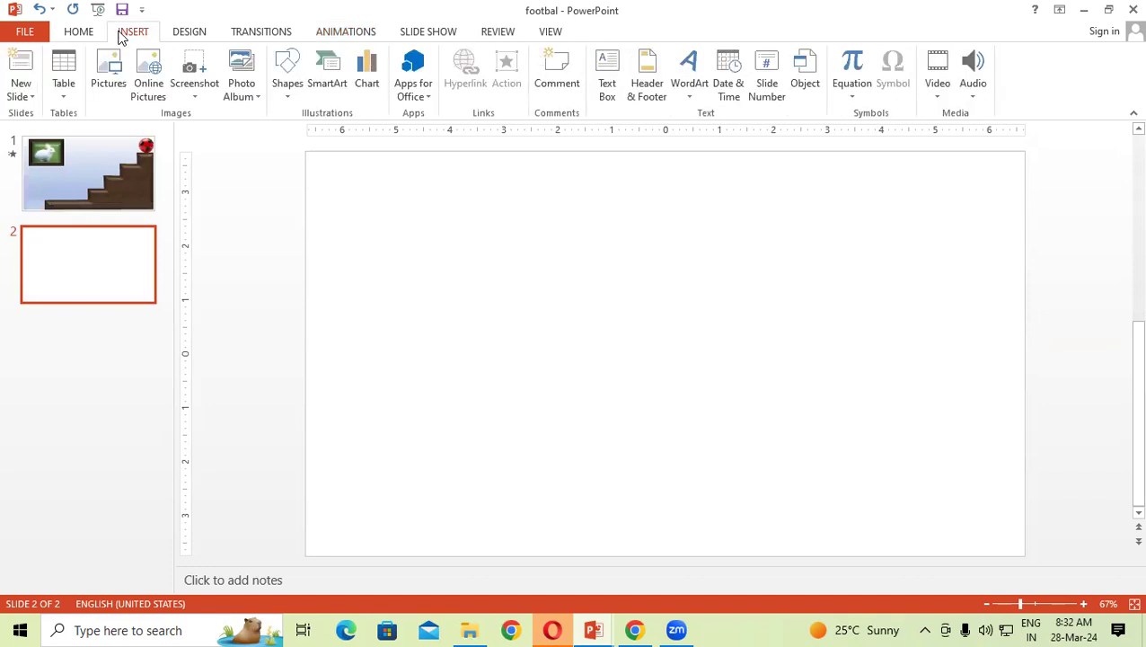
click(295, 83)
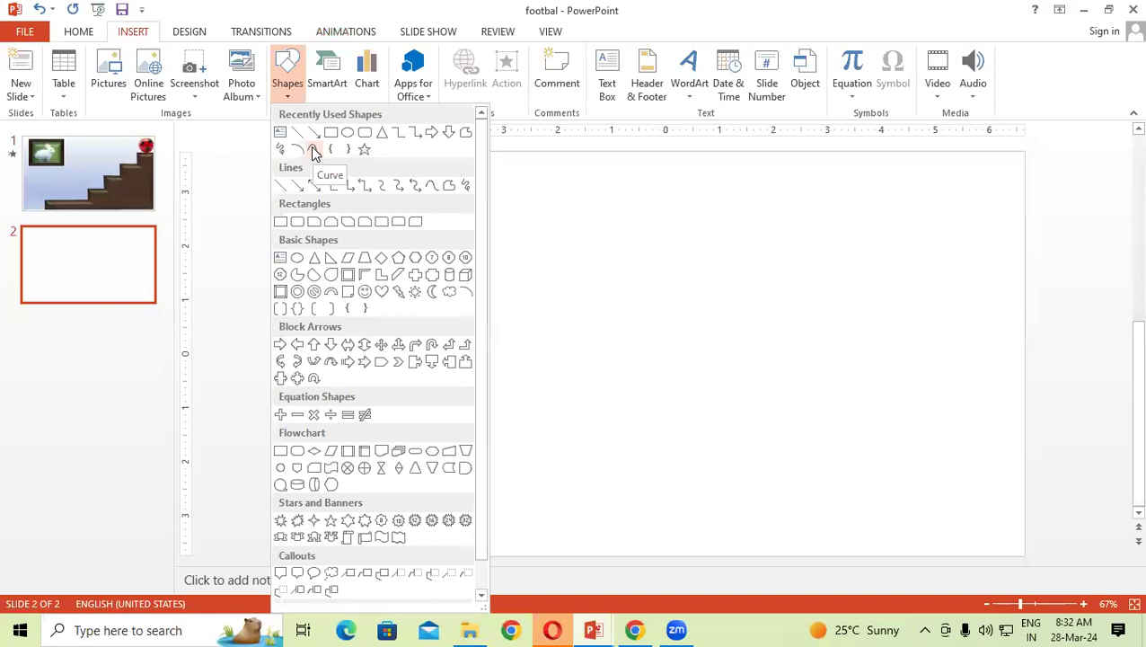
click(314, 150)
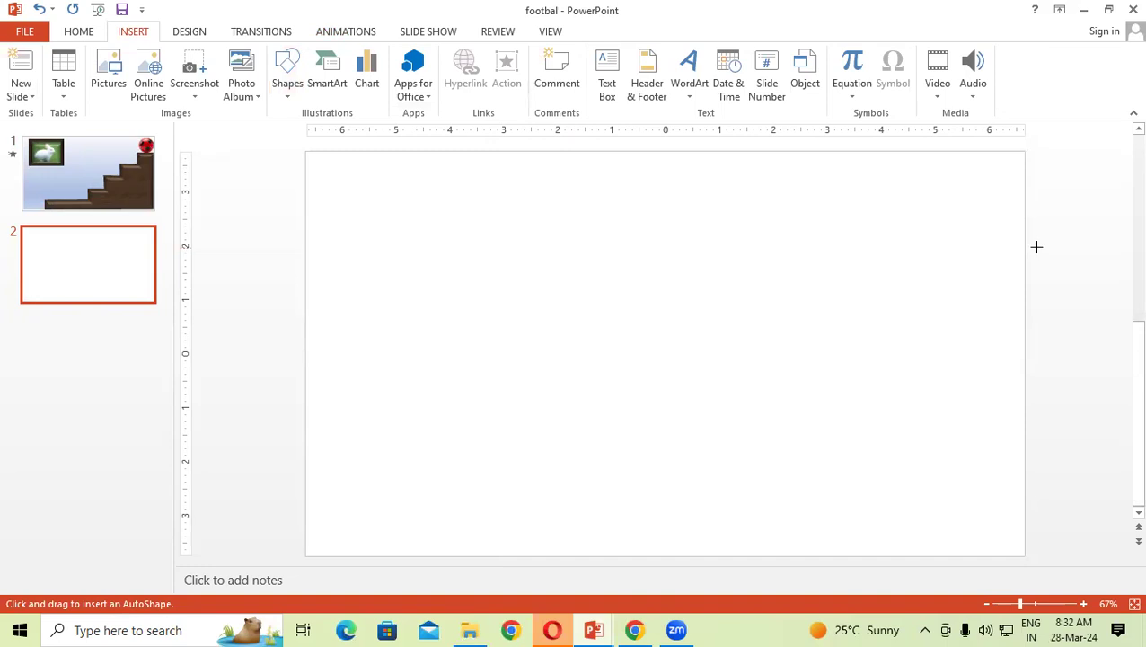
Trace a three-step staircase outline from the right edge down to the slide bottom and close it.
click(1037, 247)
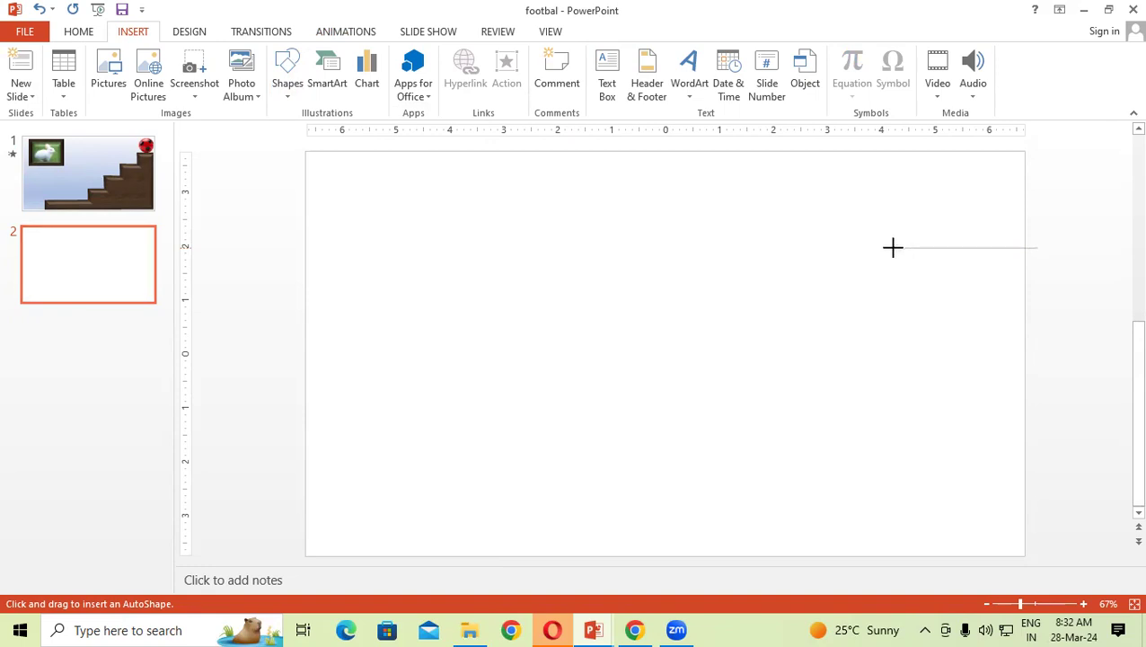
click(892, 247)
click(893, 343)
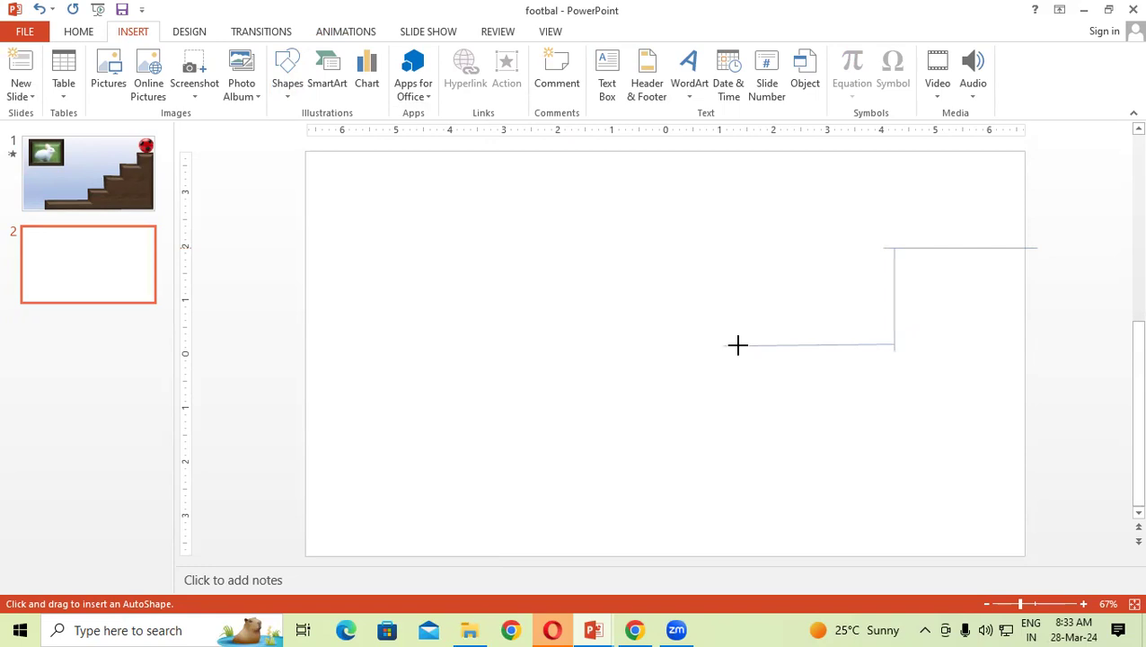
click(737, 345)
click(740, 431)
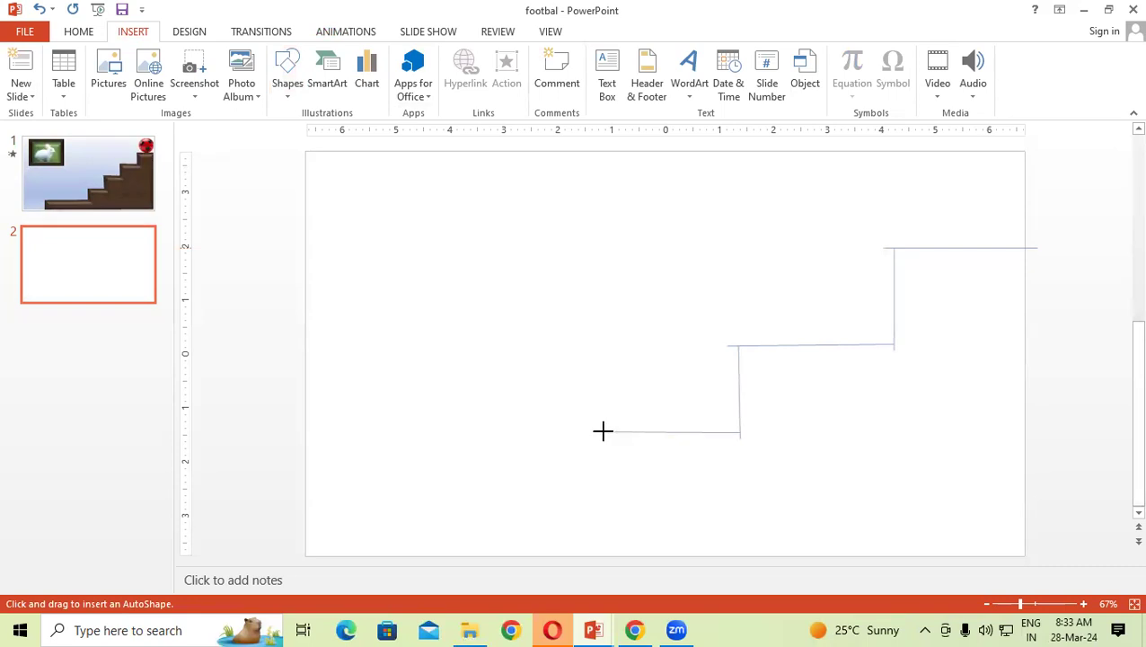
click(604, 432)
click(603, 494)
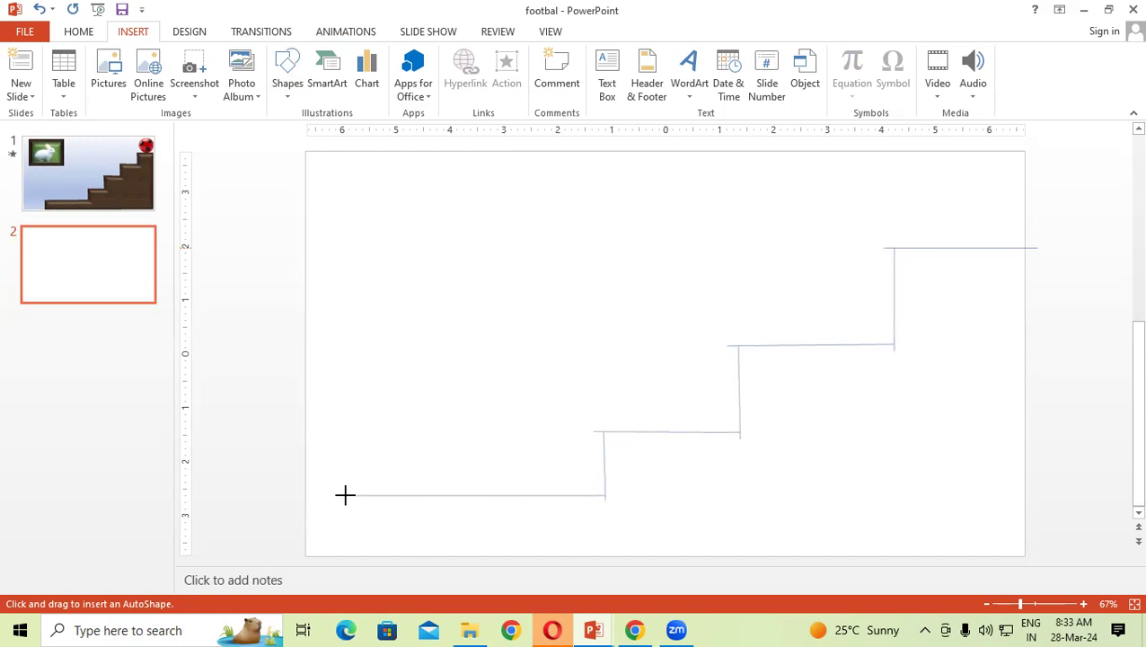
click(345, 494)
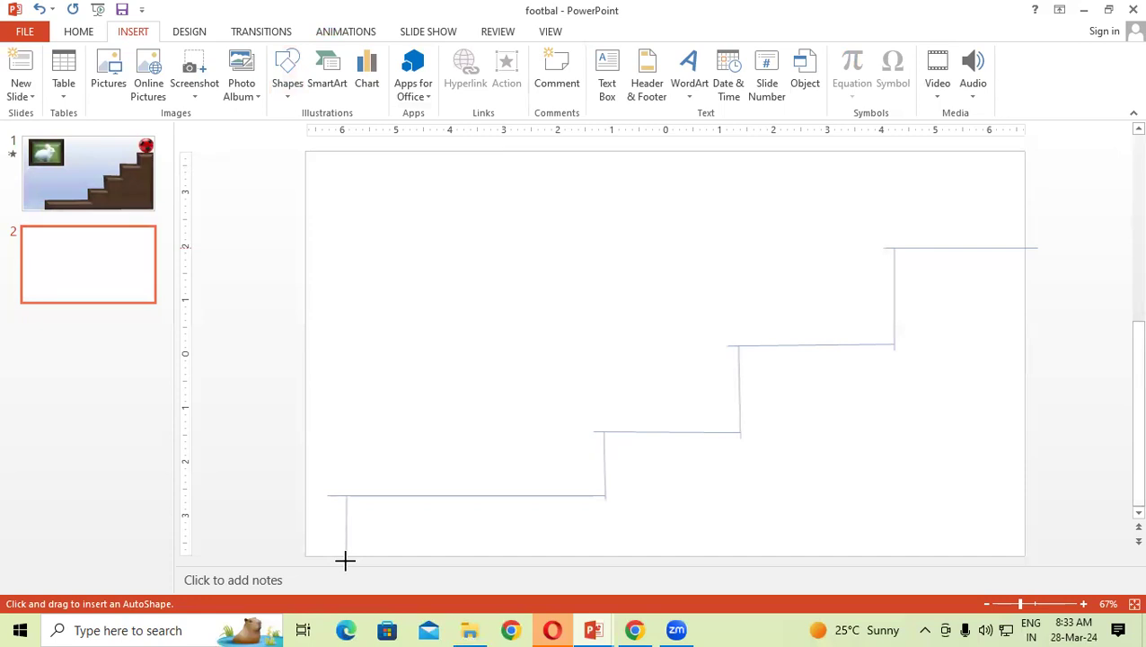
click(346, 560)
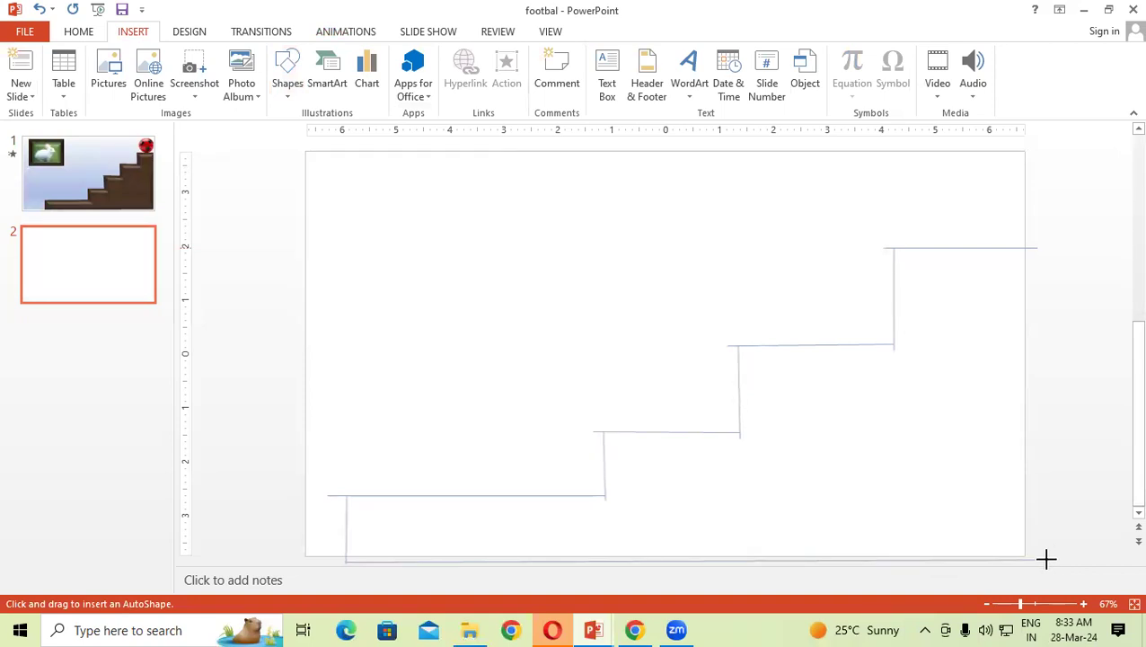
click(1046, 559)
click(1038, 246)
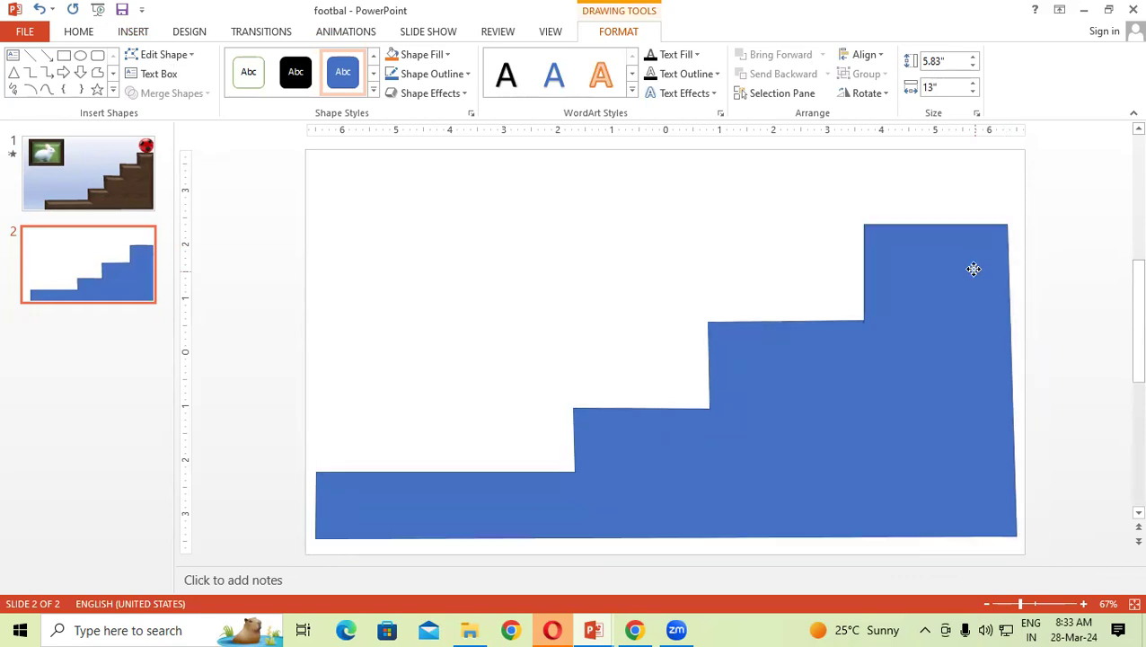
Move the blue staircase up-left, review its Format Shape effects, and open Shape Fill.
drag(1006, 295, 953, 246)
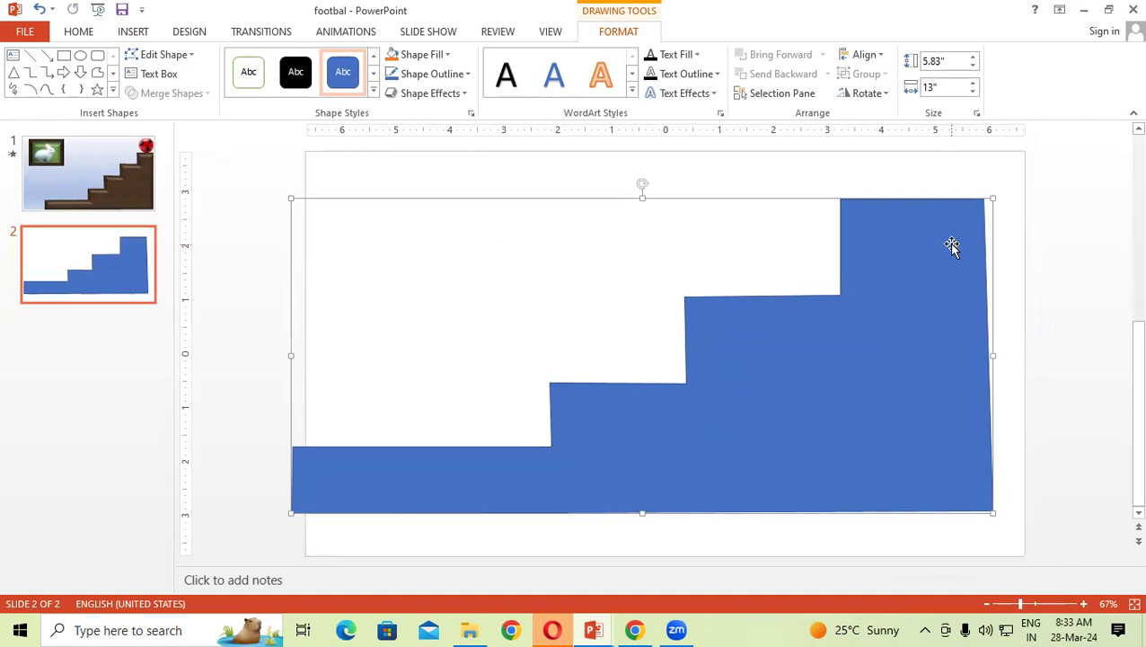
right_click(952, 246)
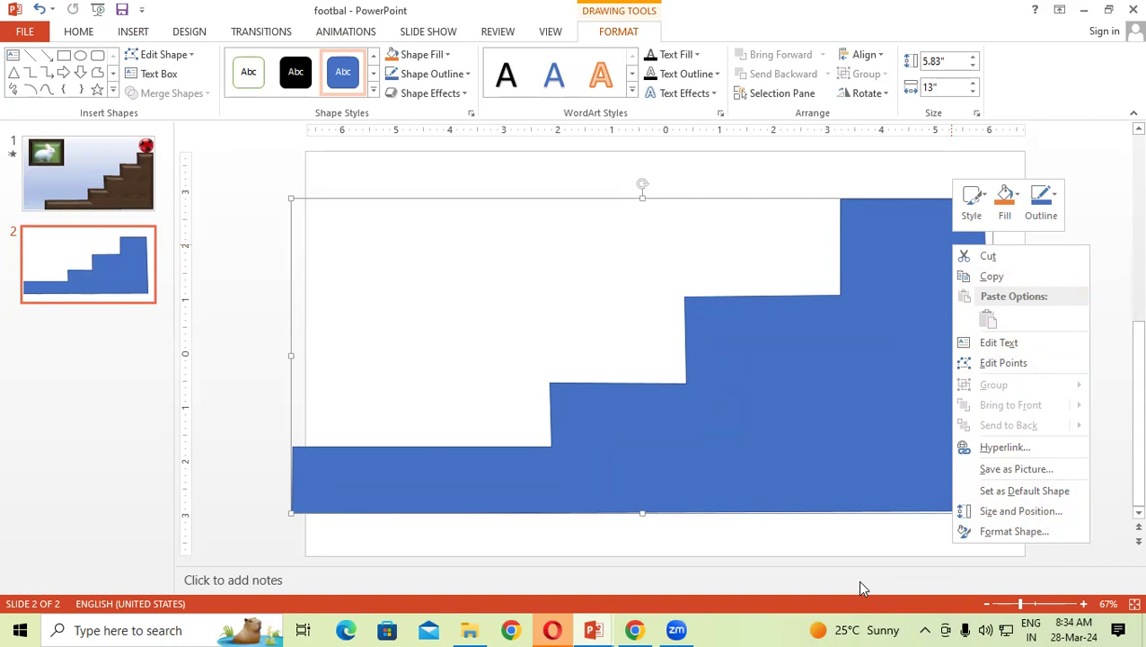
click(1049, 535)
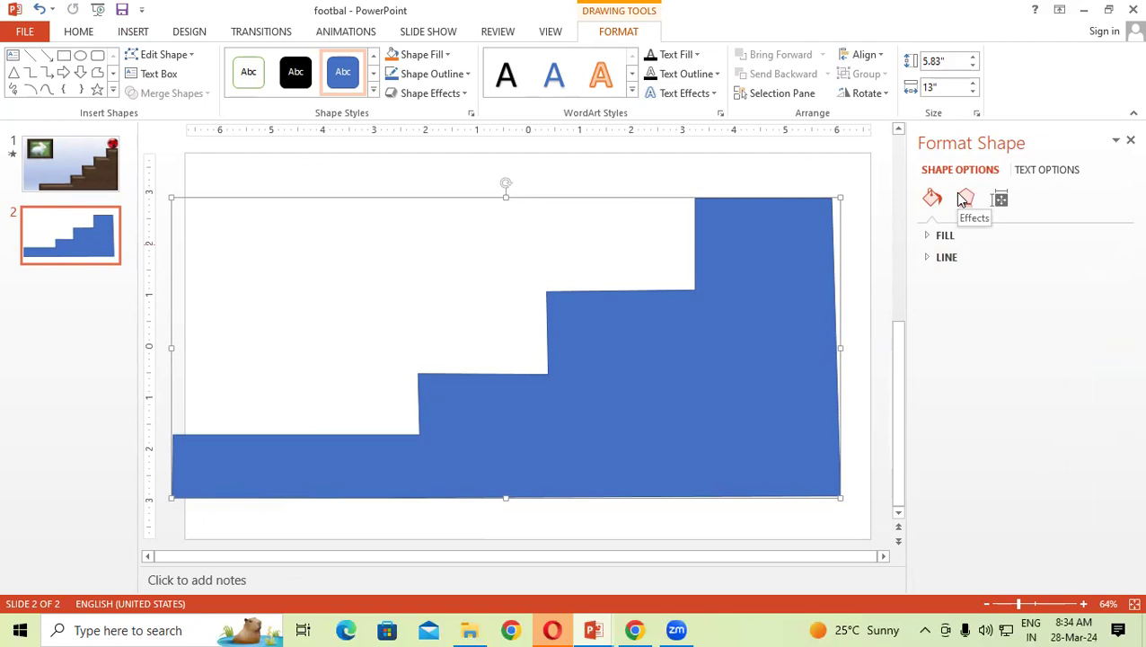
click(961, 199)
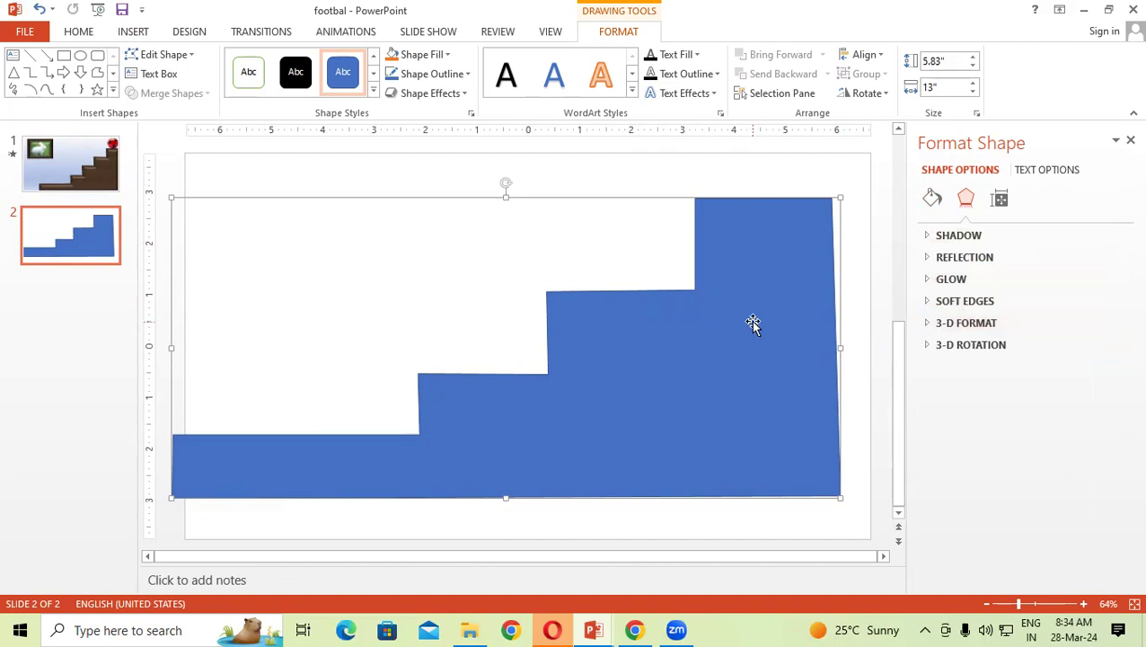
click(1129, 141)
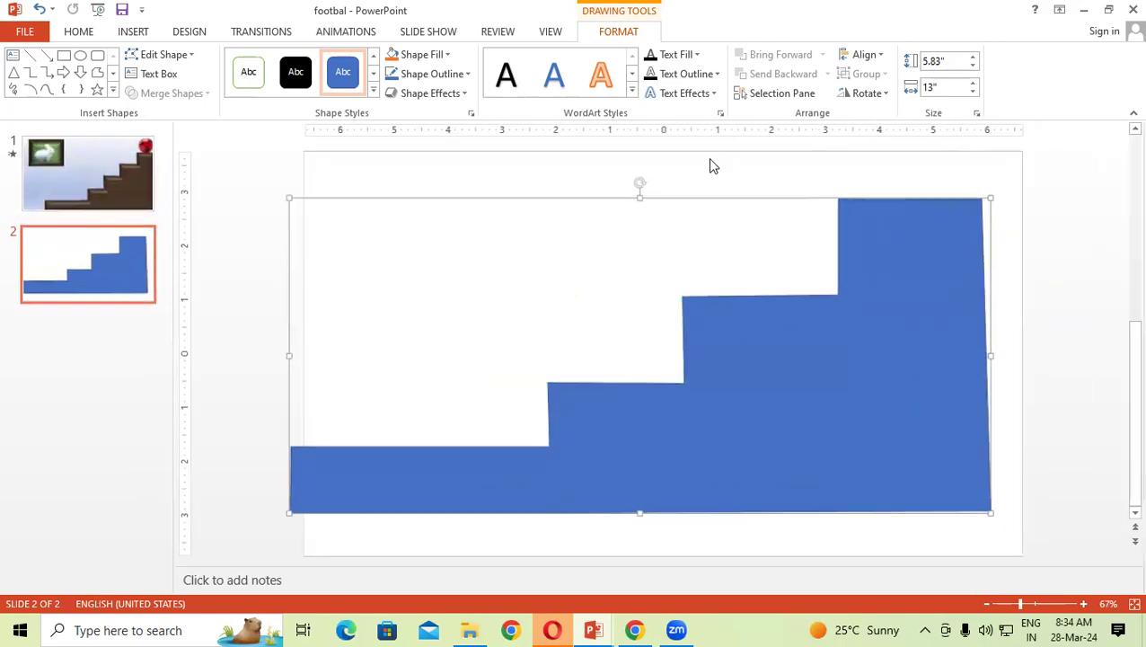
click(447, 57)
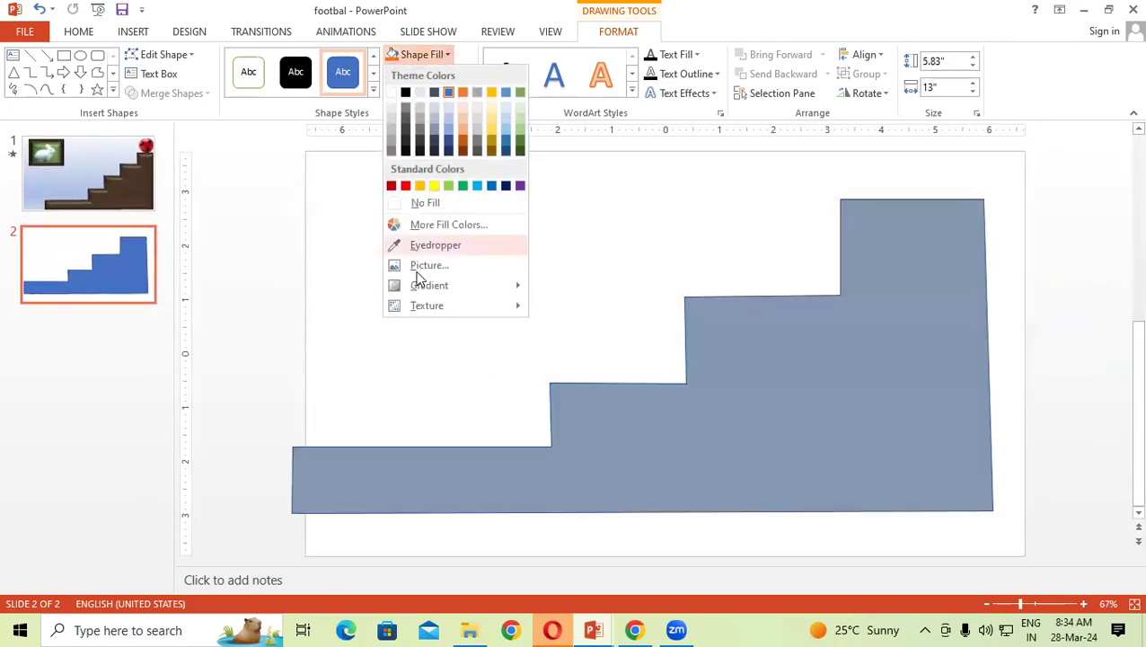
Fill the staircase with the Walnut texture, leaving its outline unchanged.
mouse_move(435, 312)
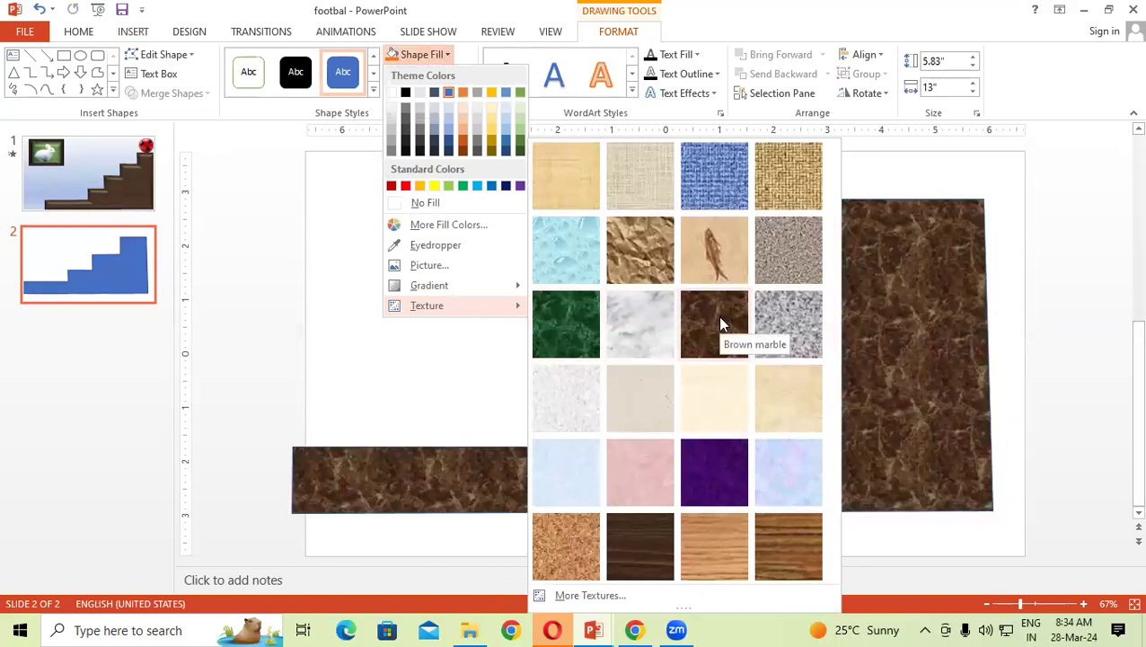
click(643, 545)
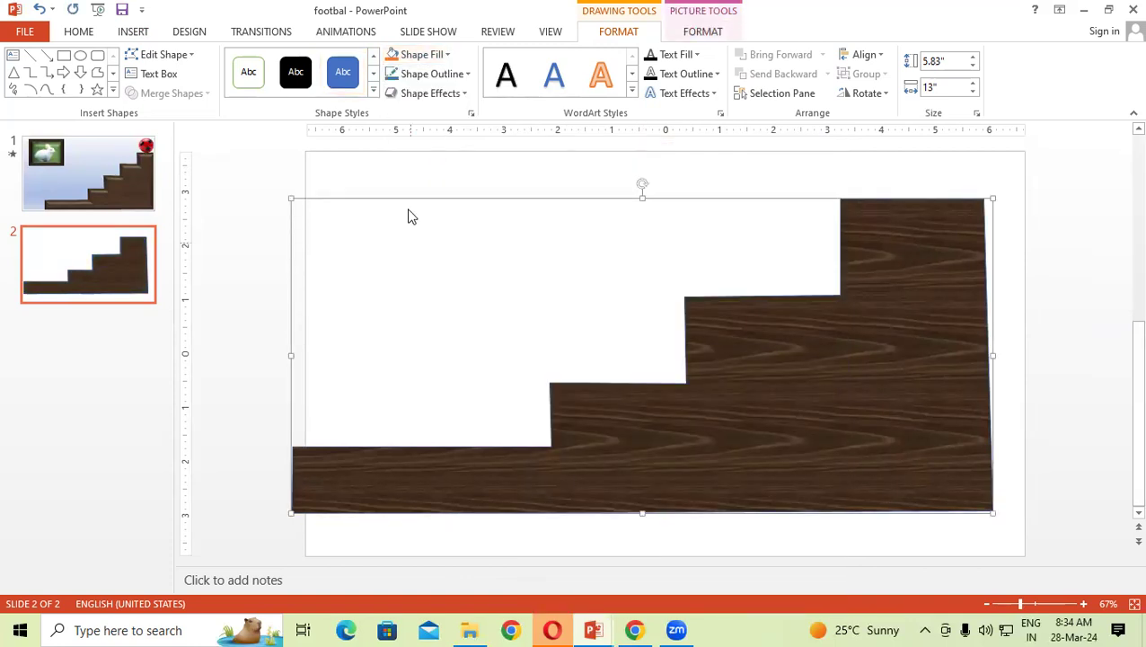
click(460, 75)
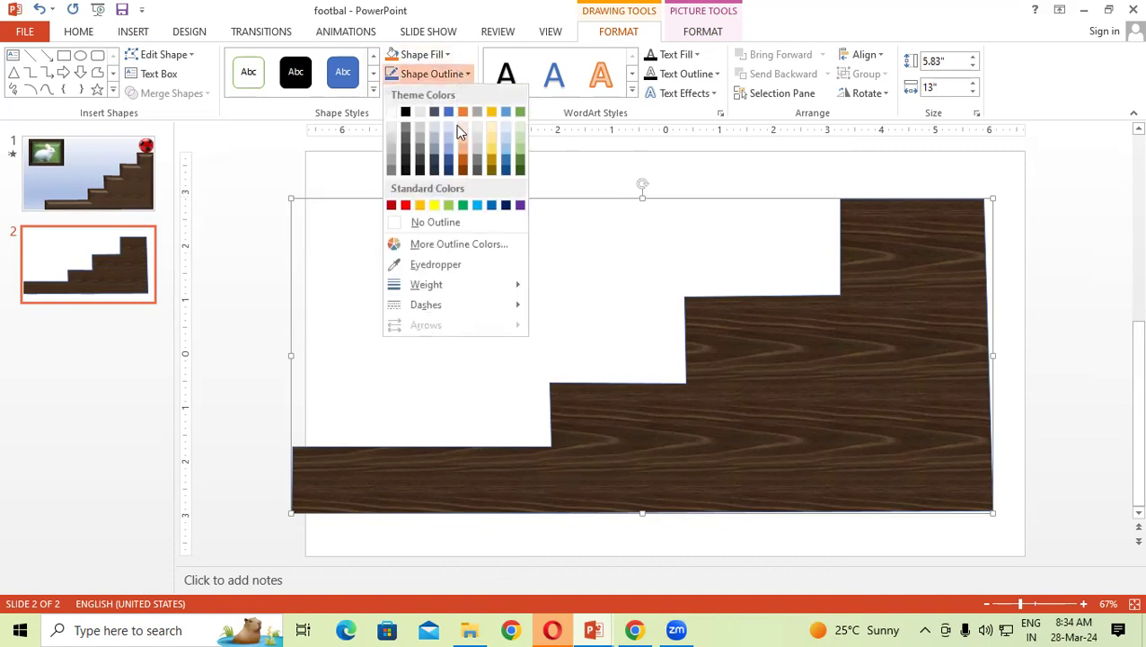
click(449, 230)
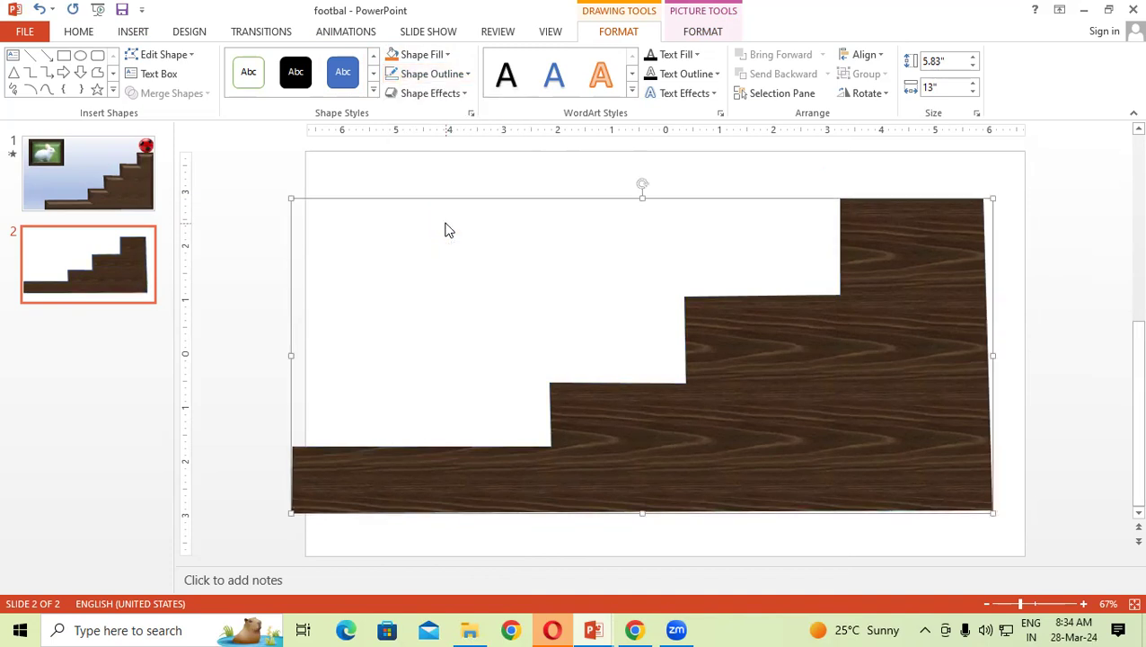
Flip between slides 1 and 2 to compare the two wooden staircases.
click(142, 174)
click(117, 263)
click(120, 179)
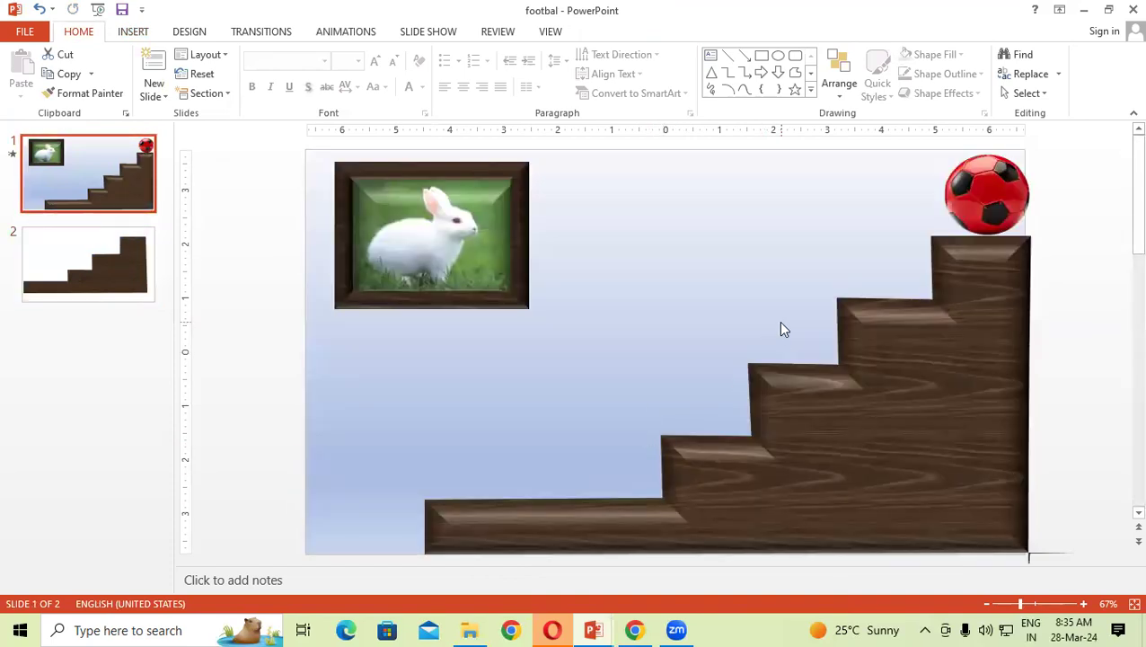
Open the Format Picture settings for the wooden staircase on slide 2.
click(128, 252)
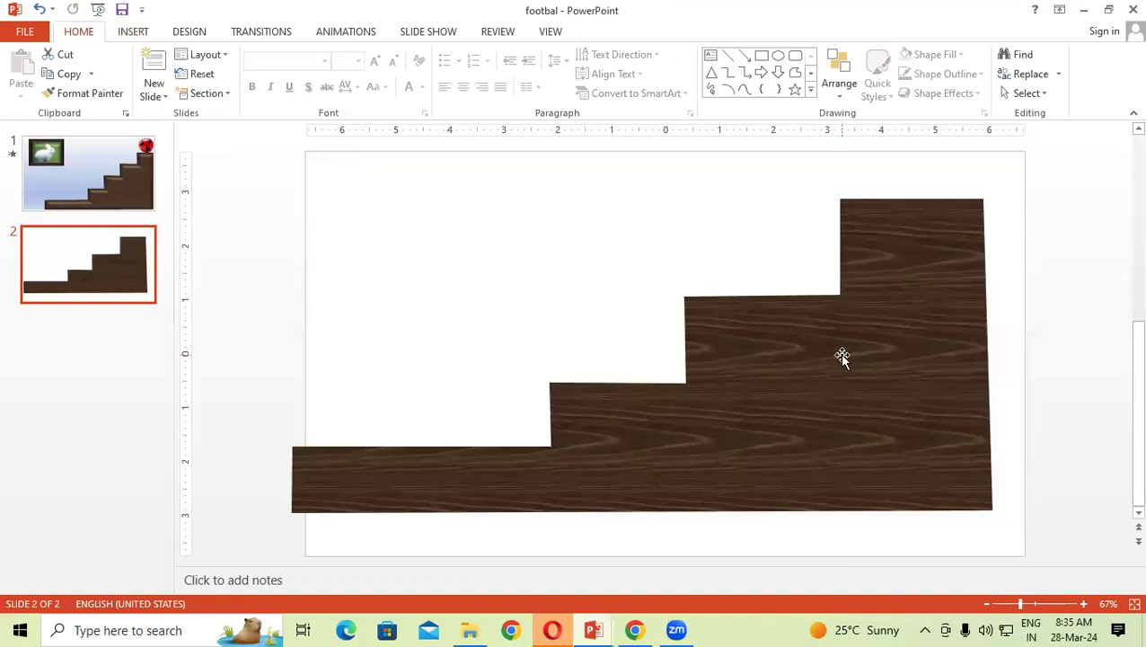
click(842, 357)
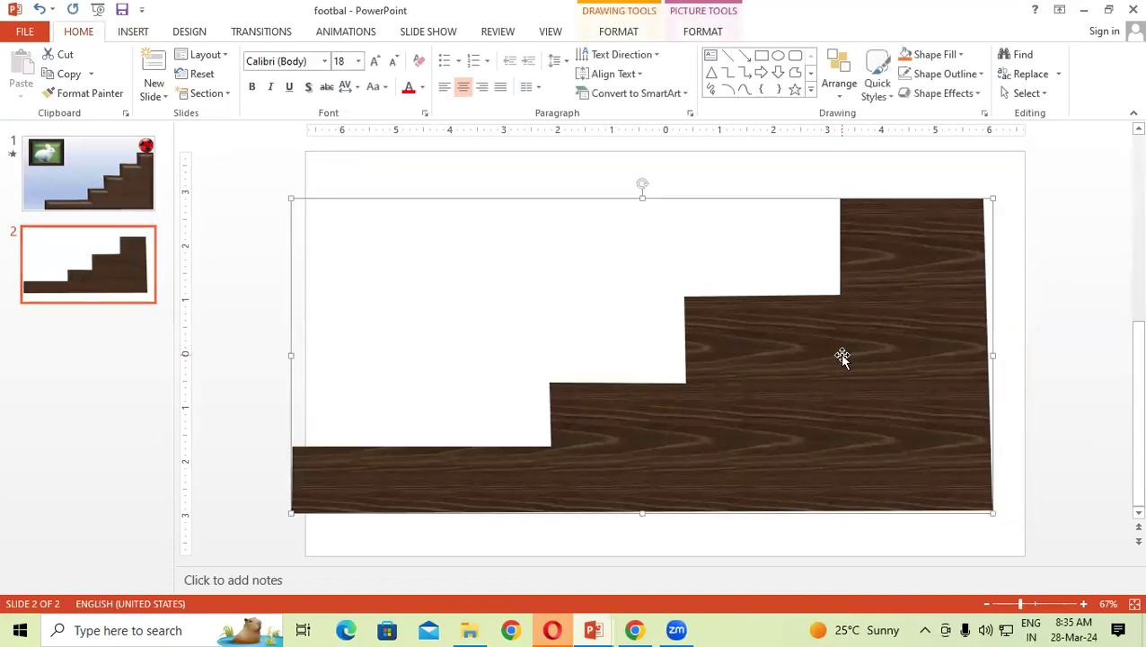
right_click(954, 245)
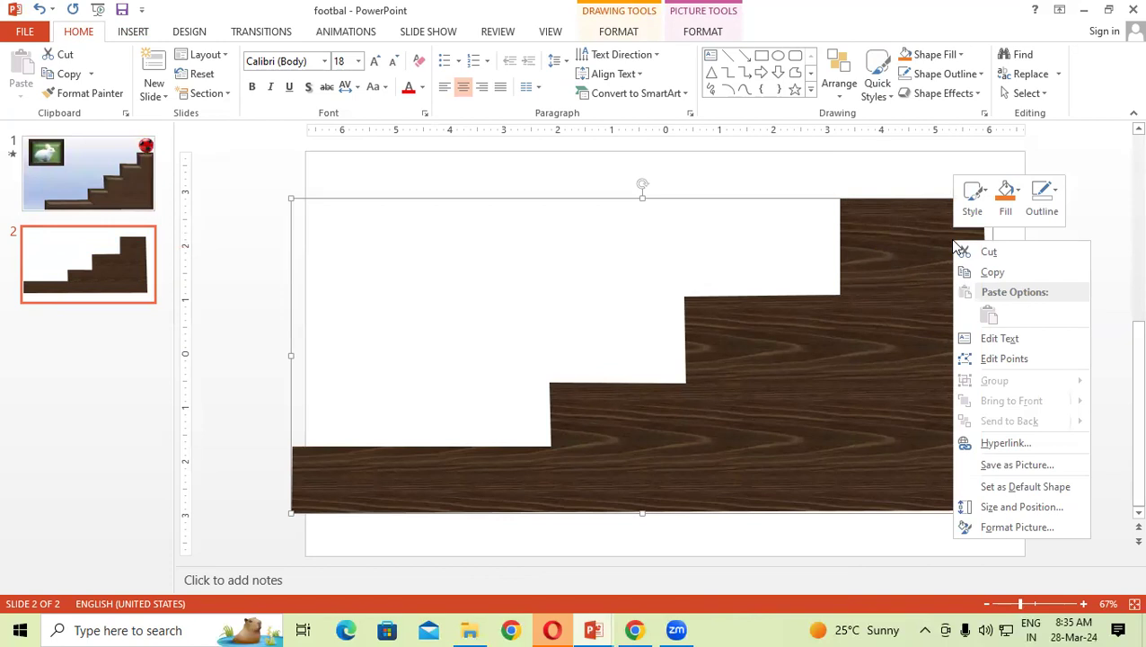
click(1027, 533)
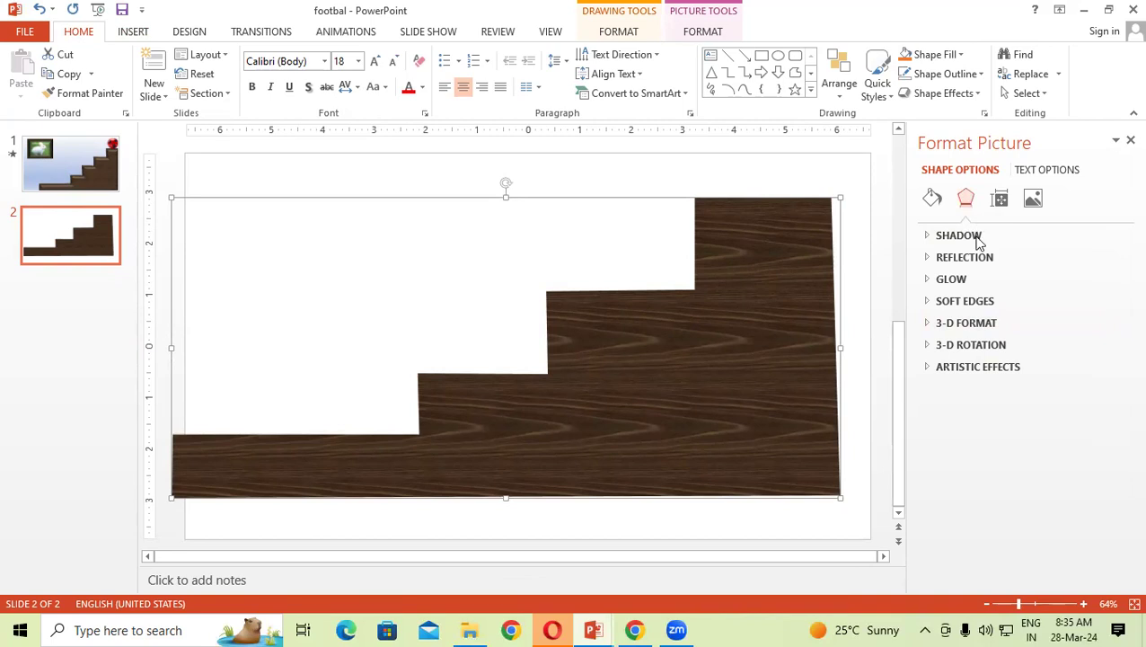
Give the staircase a Circle top bevel 36 pt wide and 20 pt high.
click(982, 324)
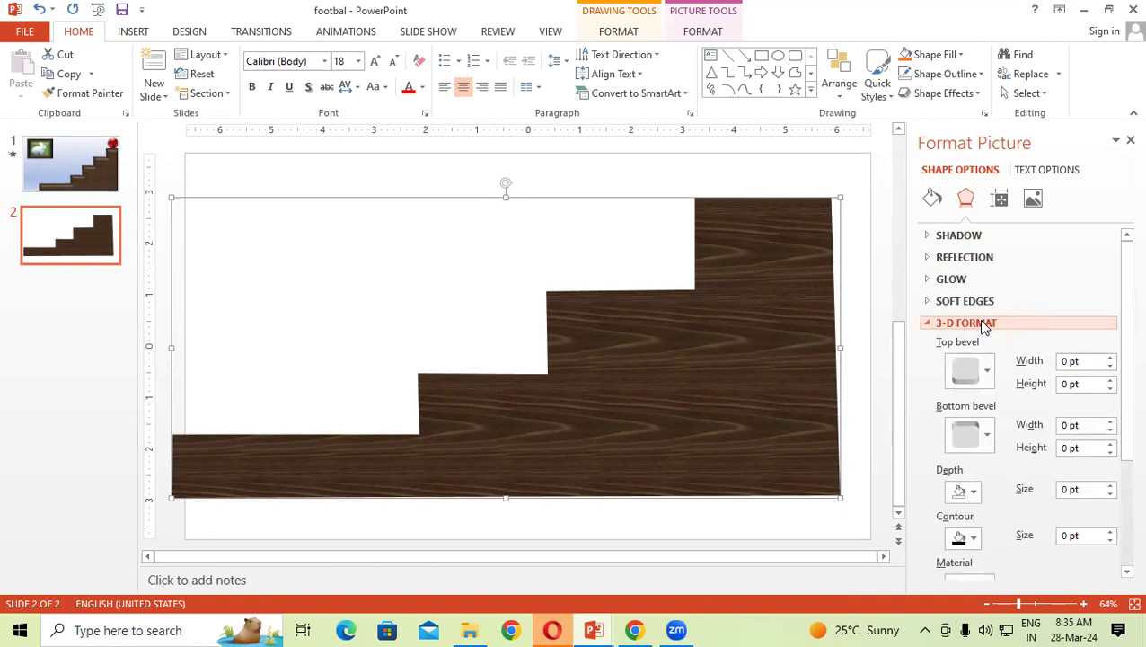
scroll(982, 325, down, 1)
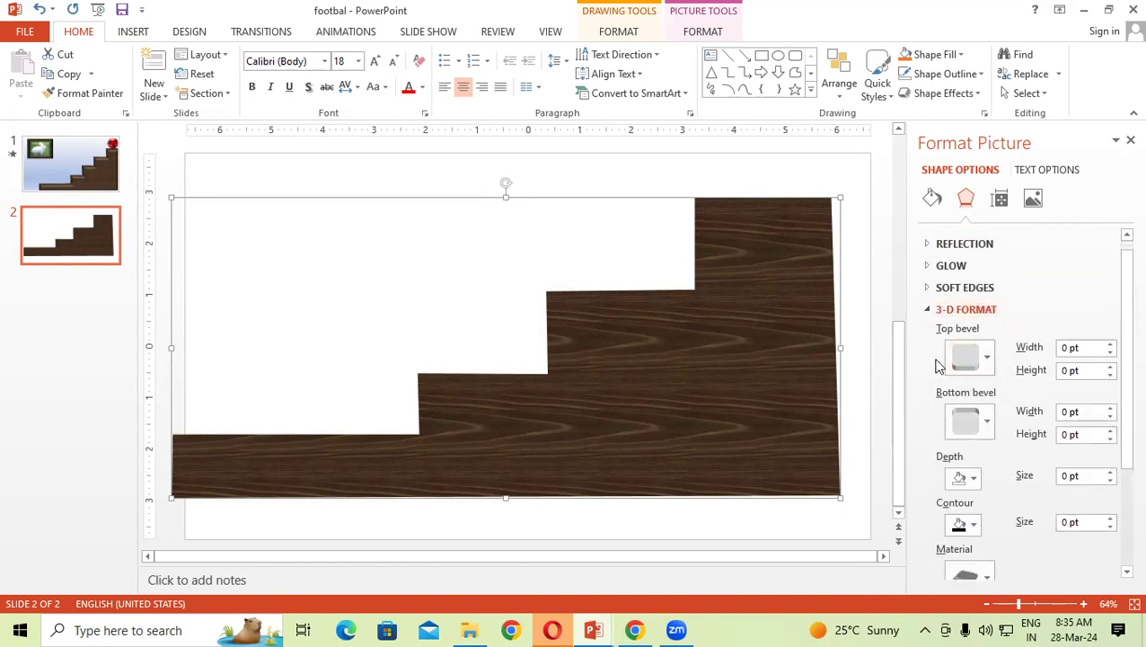
click(987, 359)
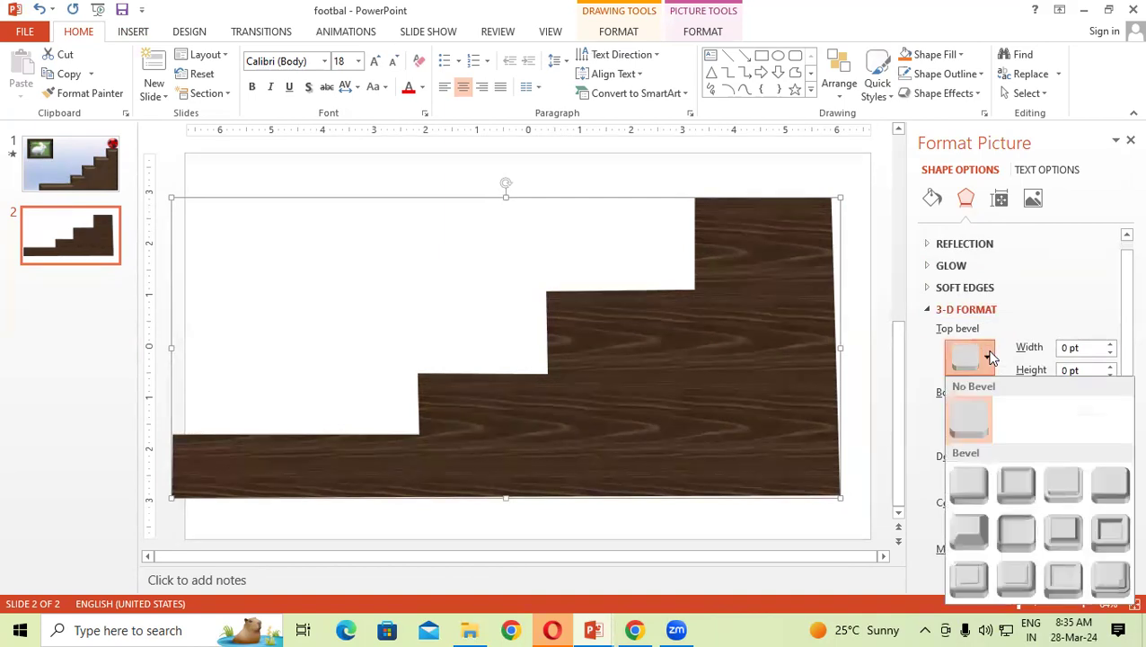
click(970, 488)
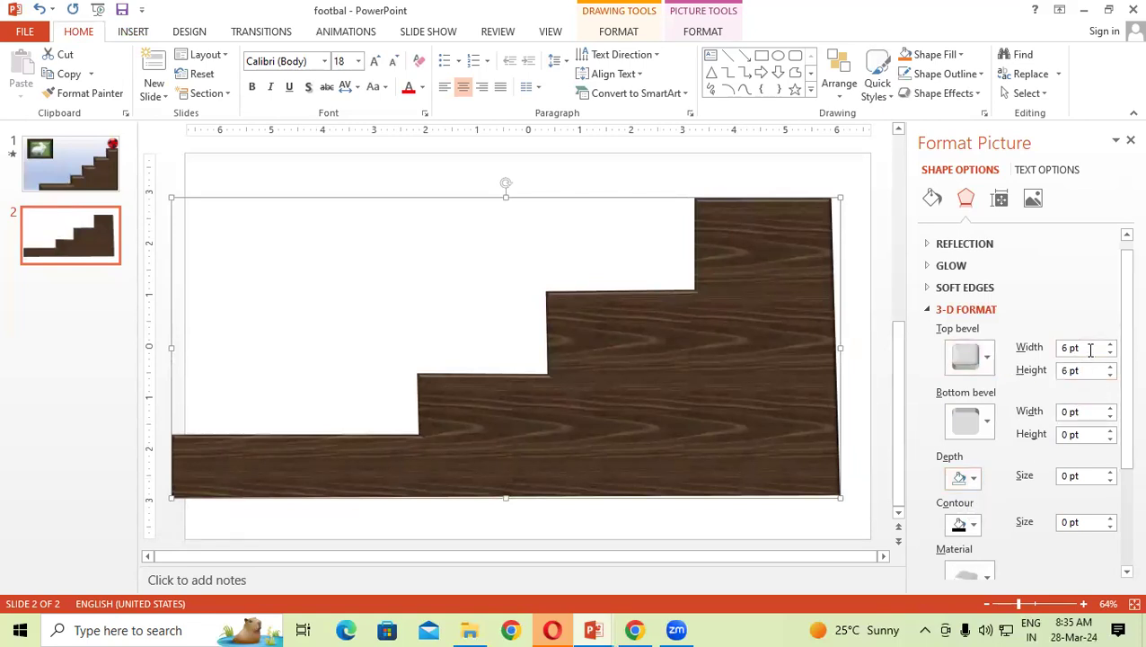
drag(1089, 351, 1057, 358)
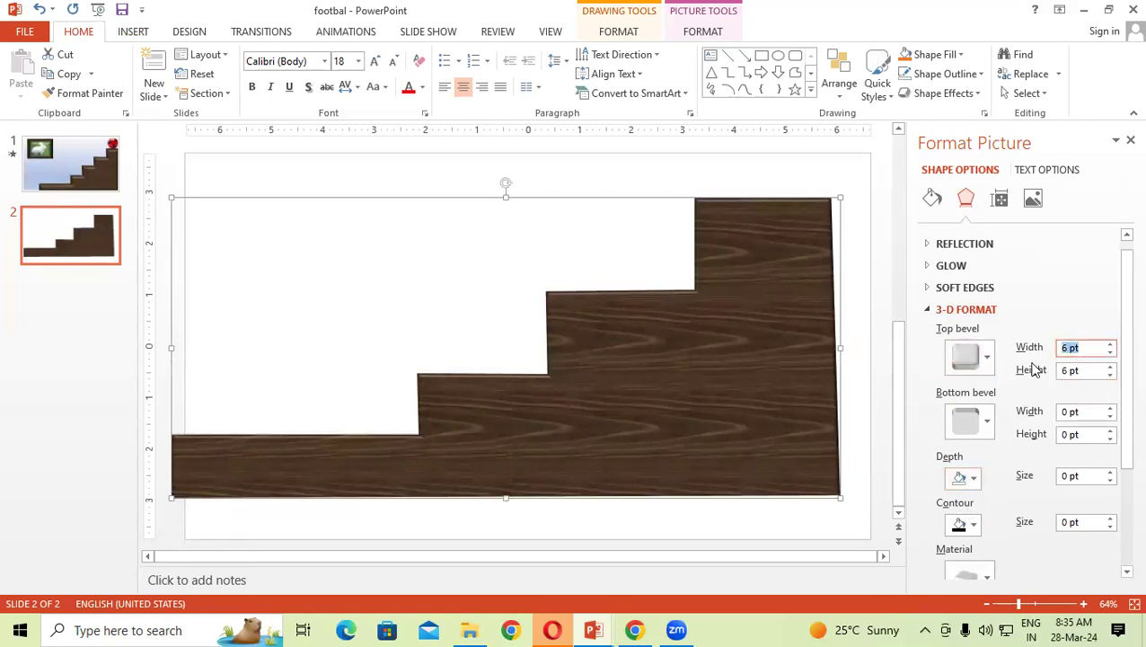
text(36)
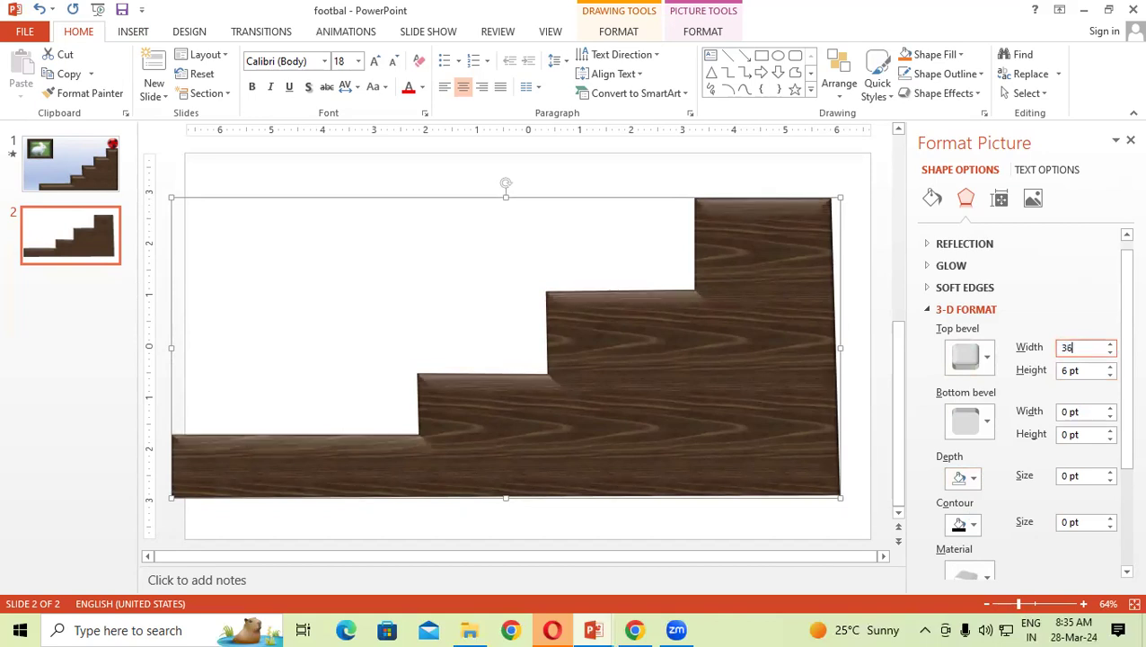
click(1093, 370)
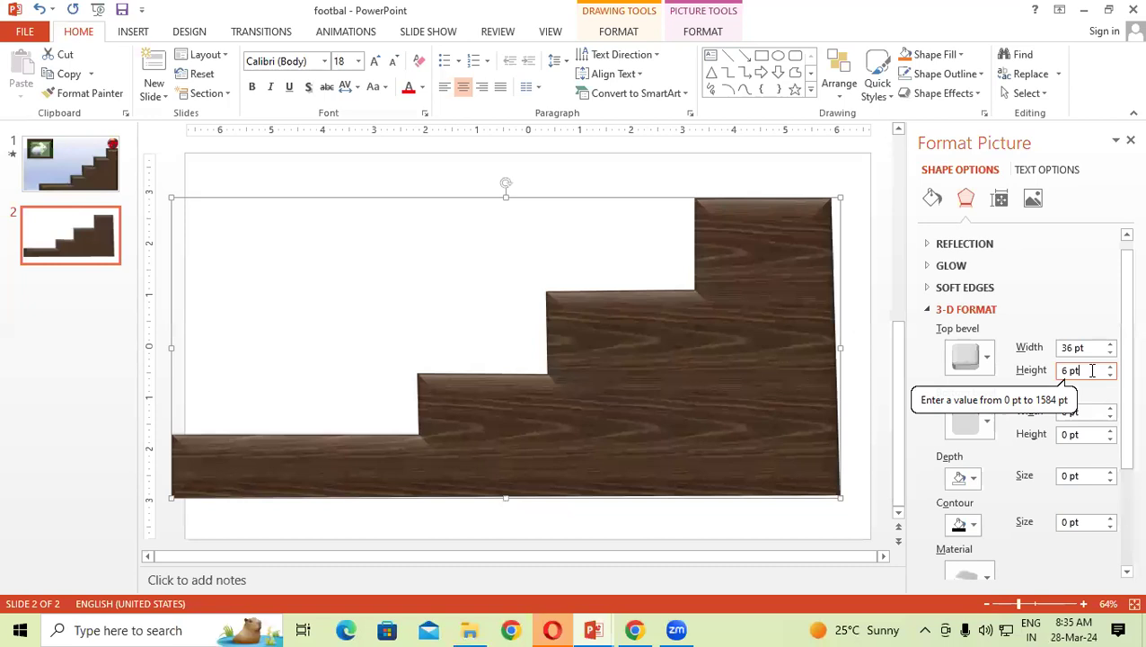
key(BackSpace)
key(BackSpace)
key(BackSpace)
key(BackSpace)
text(2)
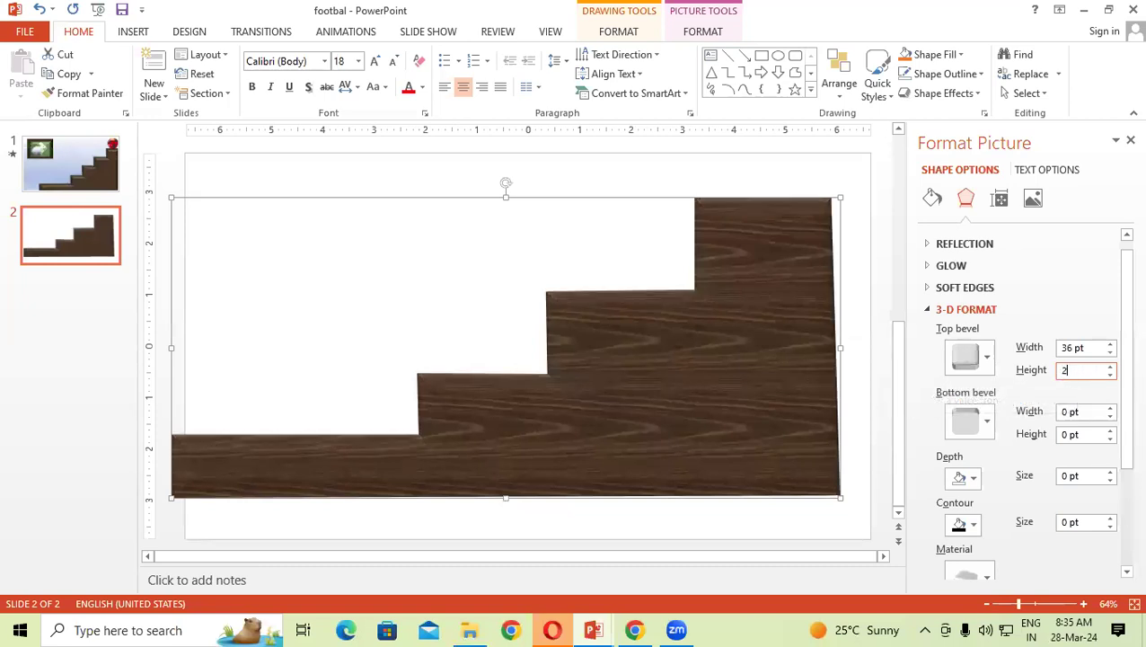
text(0)
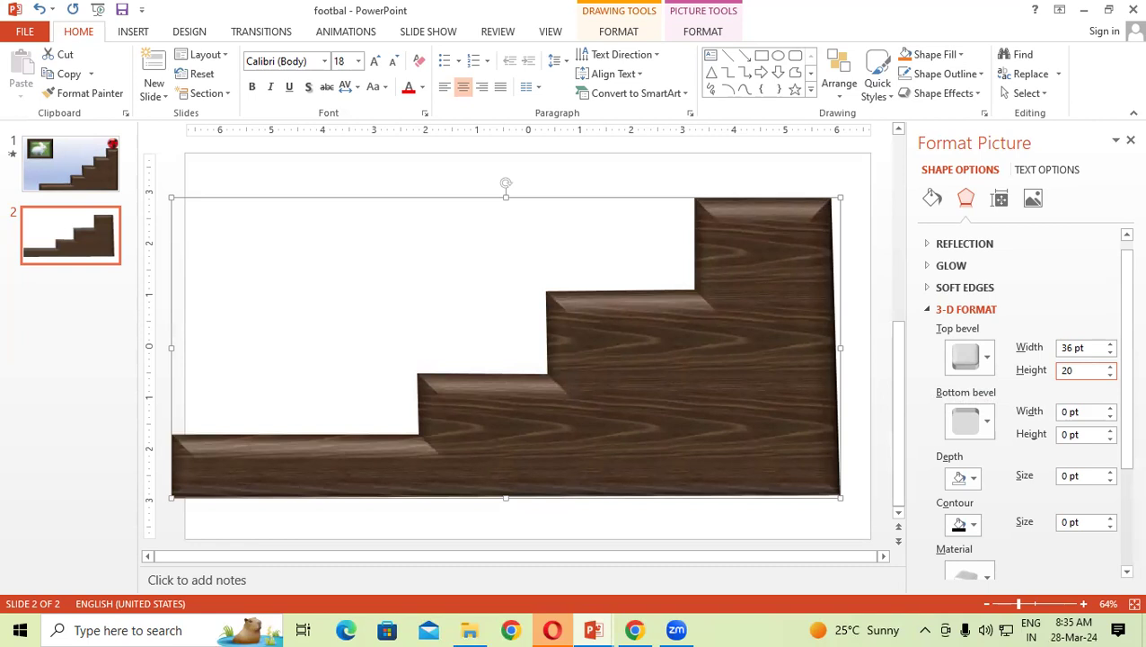
click(1097, 411)
Set the bottom bevel to 36 pt by 36 pt and close the pane.
key(BackSpace)
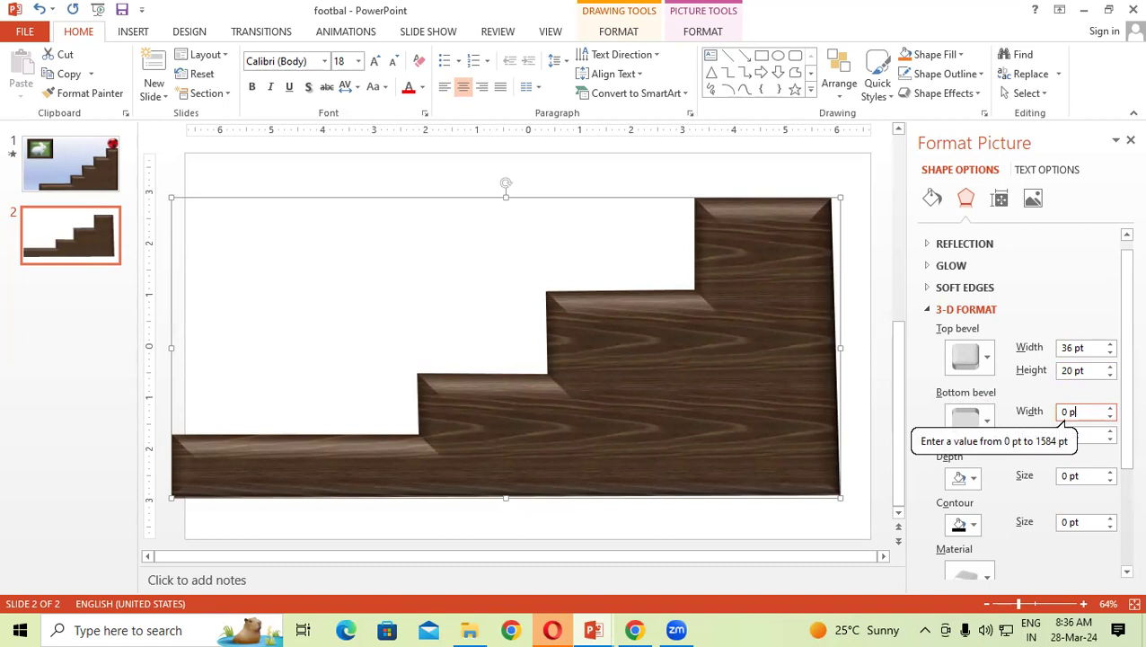
key(BackSpace)
key(BackSpace)
key(BackSpace)
text(36)
click(1082, 437)
key(BackSpace)
key(BackSpace)
key(BackSpace)
key(BackSpace)
text(36)
click(1098, 370)
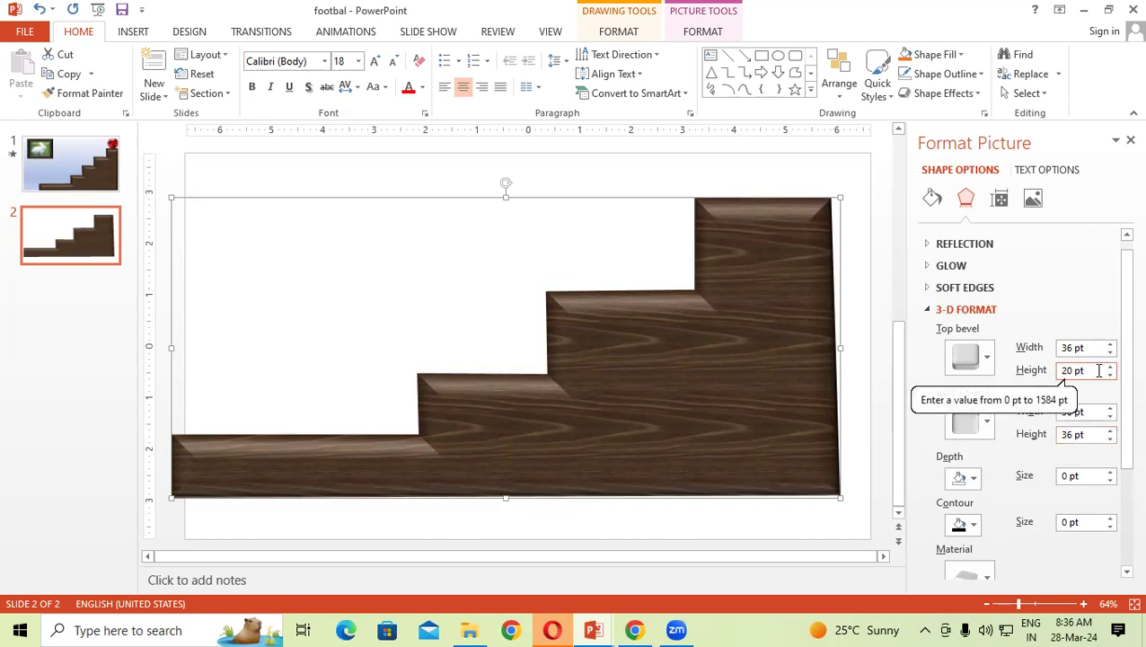
click(1122, 143)
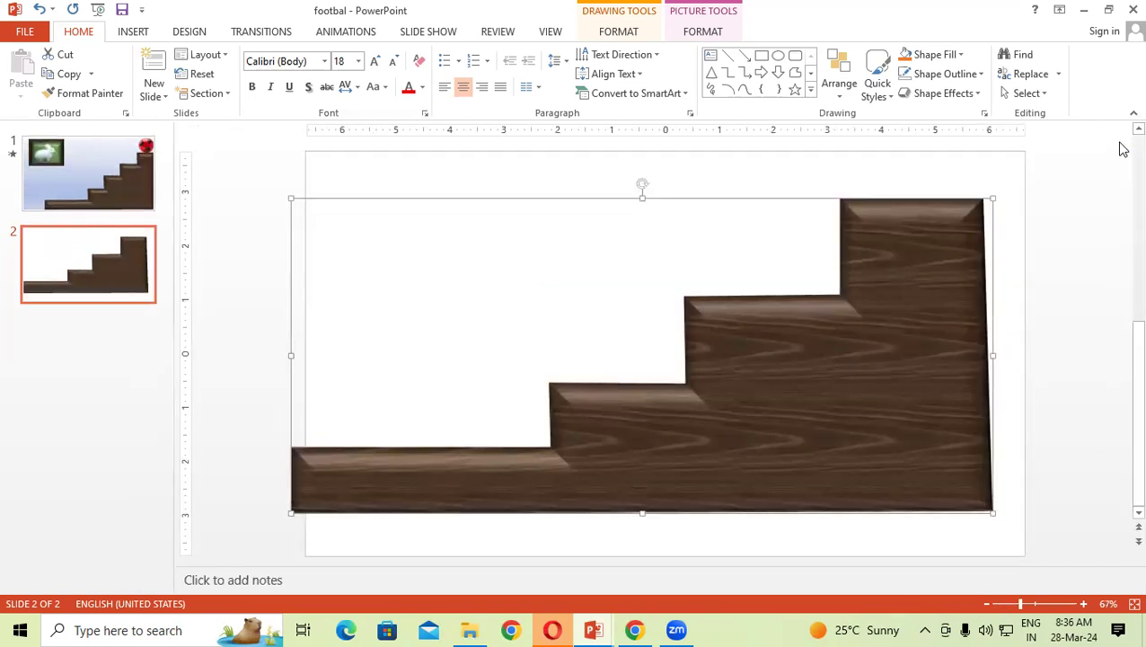
Nudge the beveled staircase down and right on slide 2, then deselect it.
mouse_move(937, 345)
mouse_down()
mouse_move(970, 411)
mouse_move(979, 391)
mouse_up()
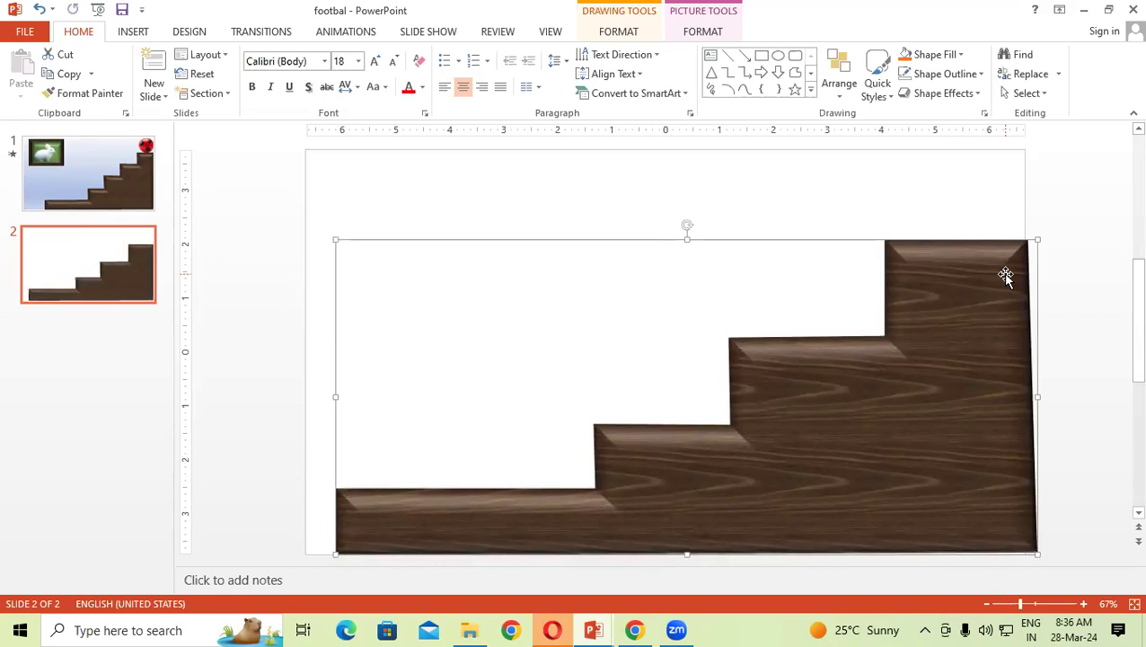
click(494, 202)
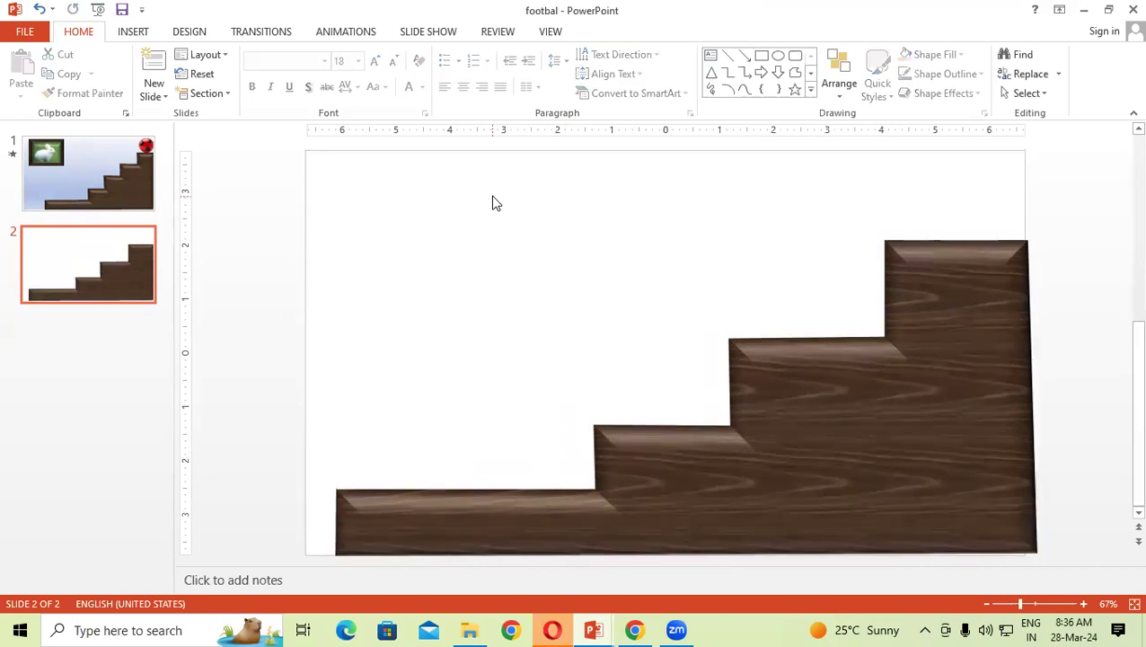
Draw a Frame shape at slide 2's top-left and shrink it to 2.33" by 2.88".
click(131, 34)
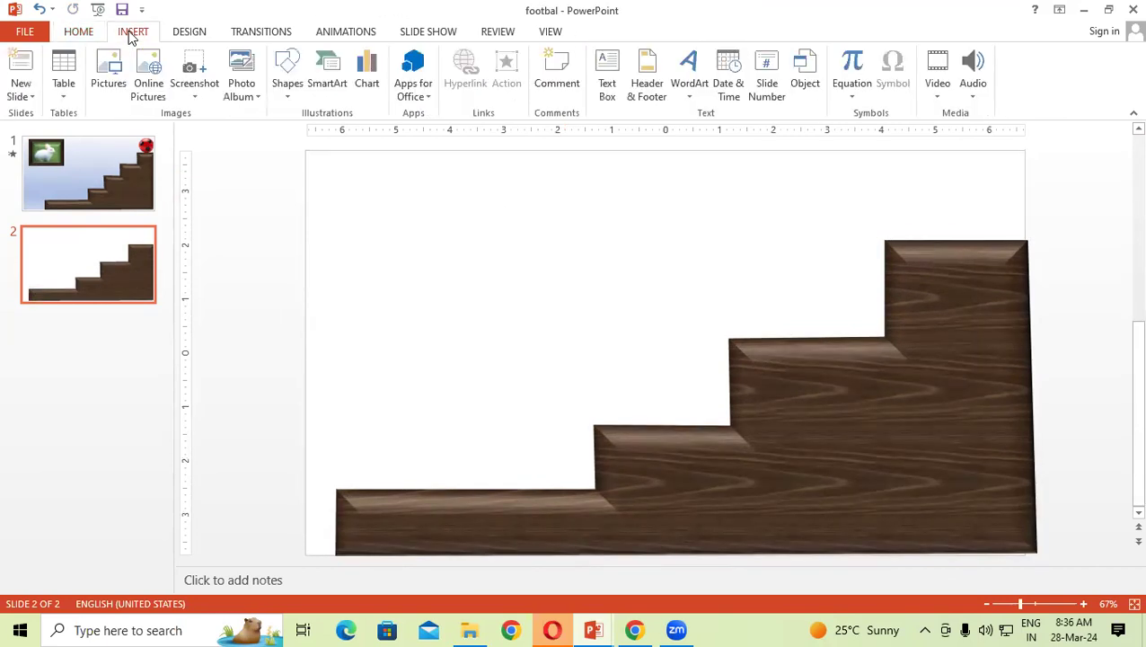
click(289, 85)
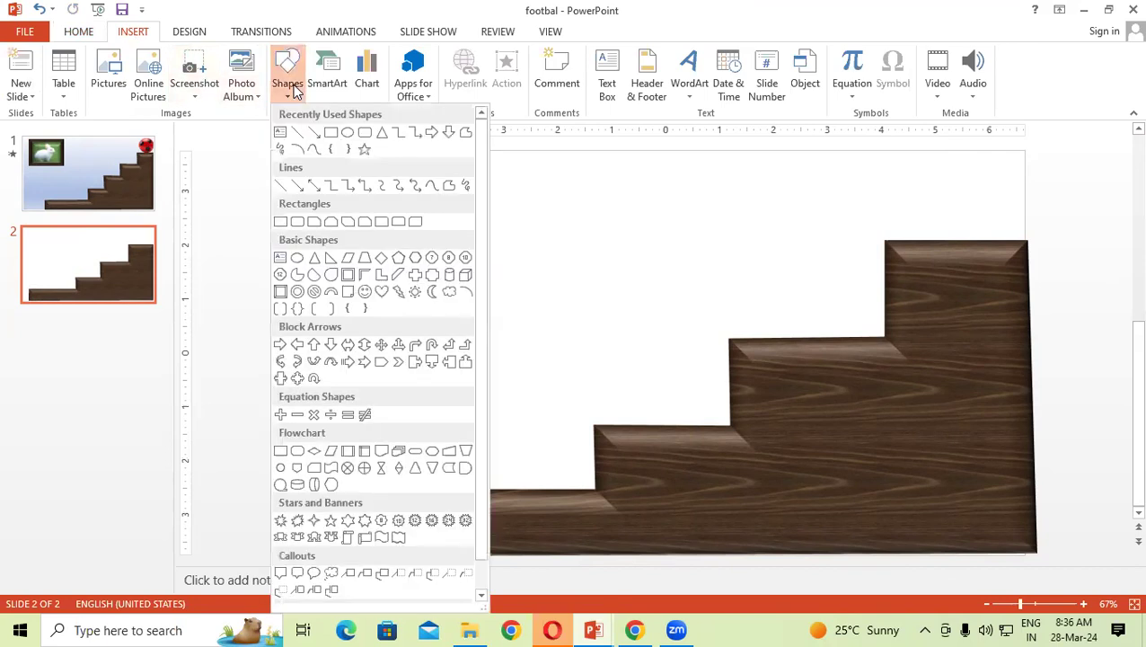
click(348, 278)
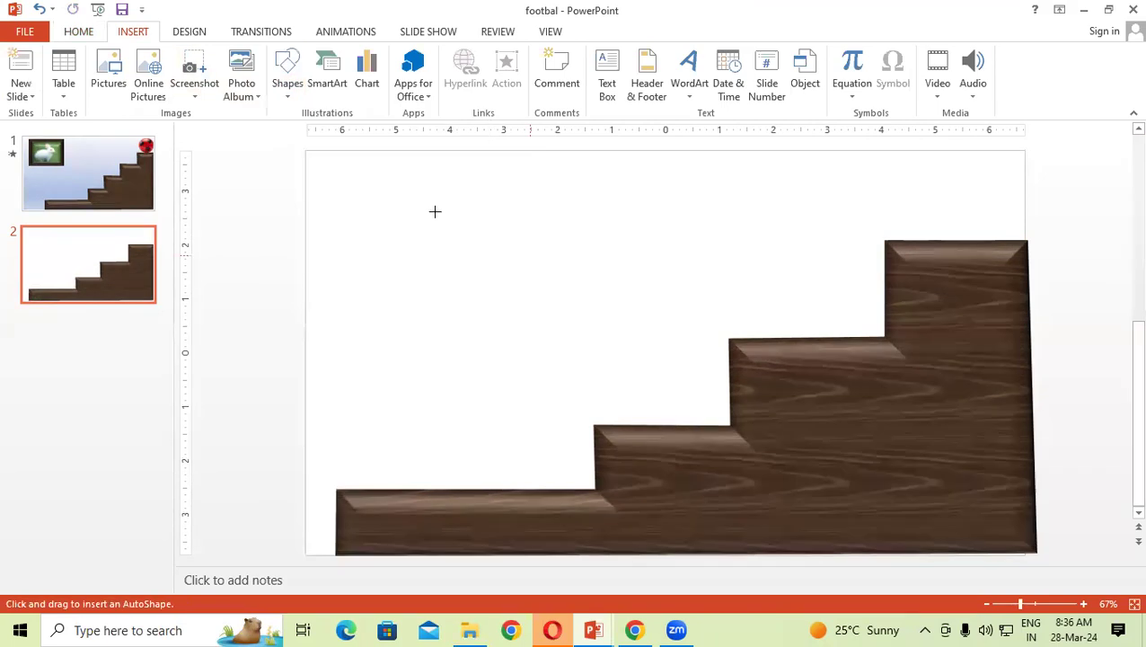
drag(336, 167, 537, 312)
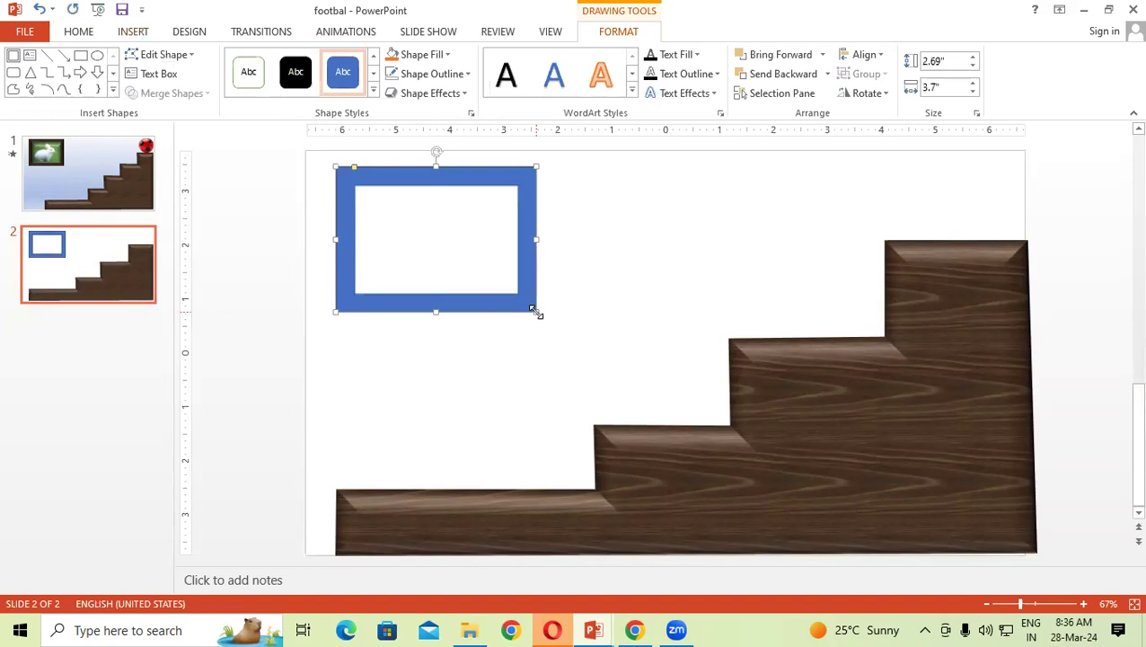
mouse_move(534, 312)
mouse_down()
mouse_move(465, 267)
mouse_move(458, 274)
mouse_up()
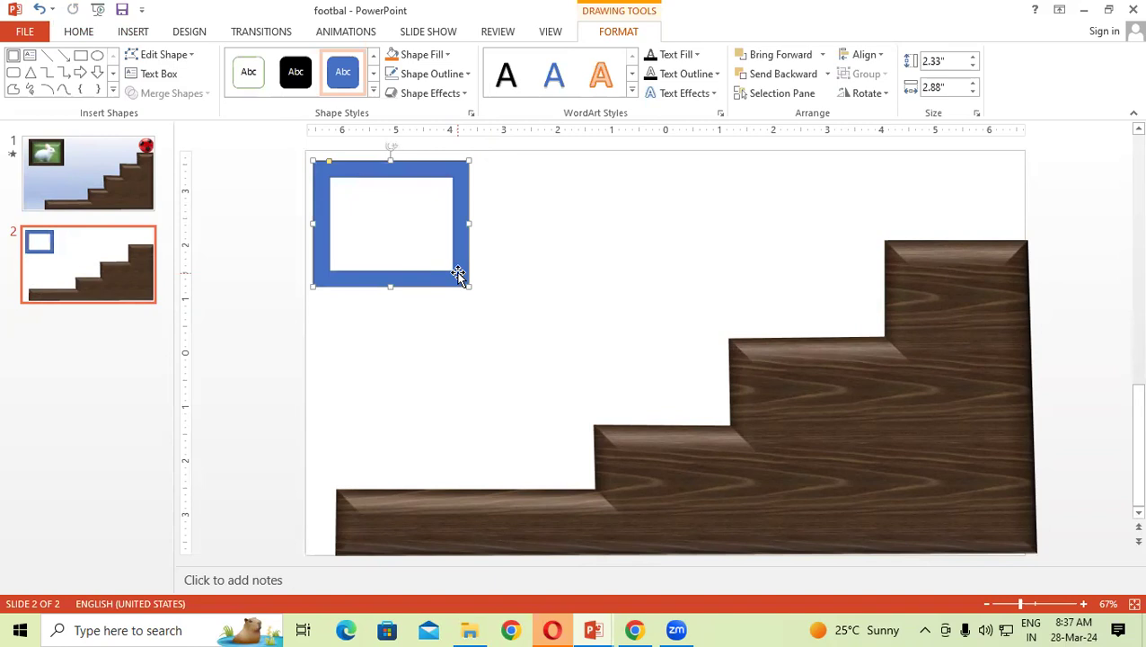
key(Up)
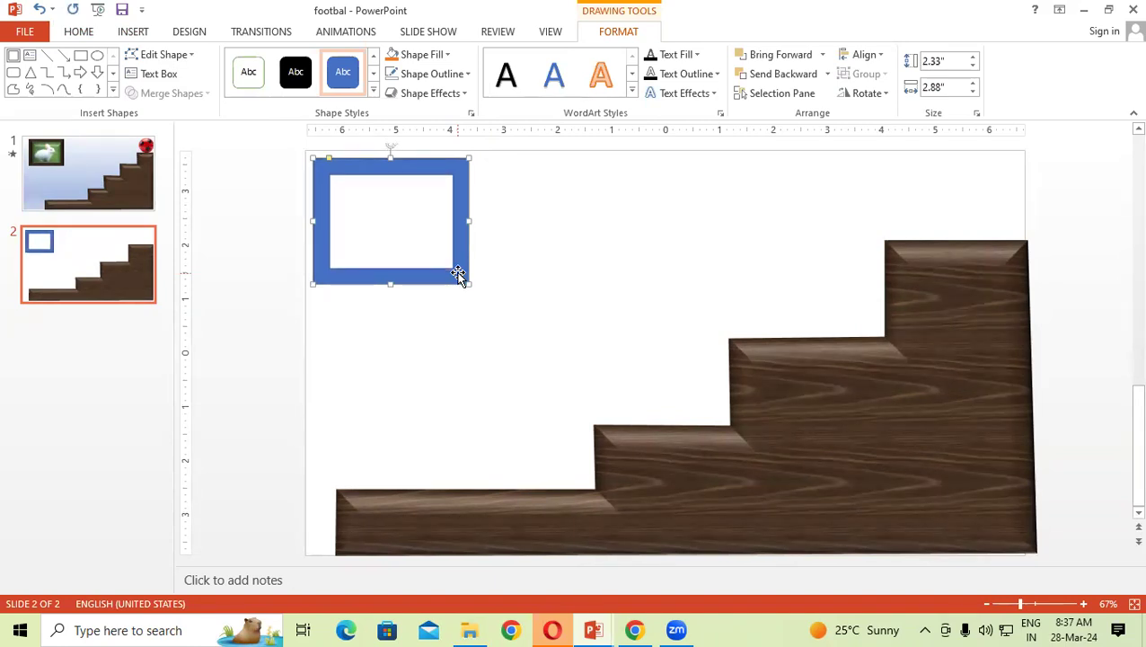
Fill the top-left frame on slide 2 with the dark wood texture and remove its outline.
click(448, 54)
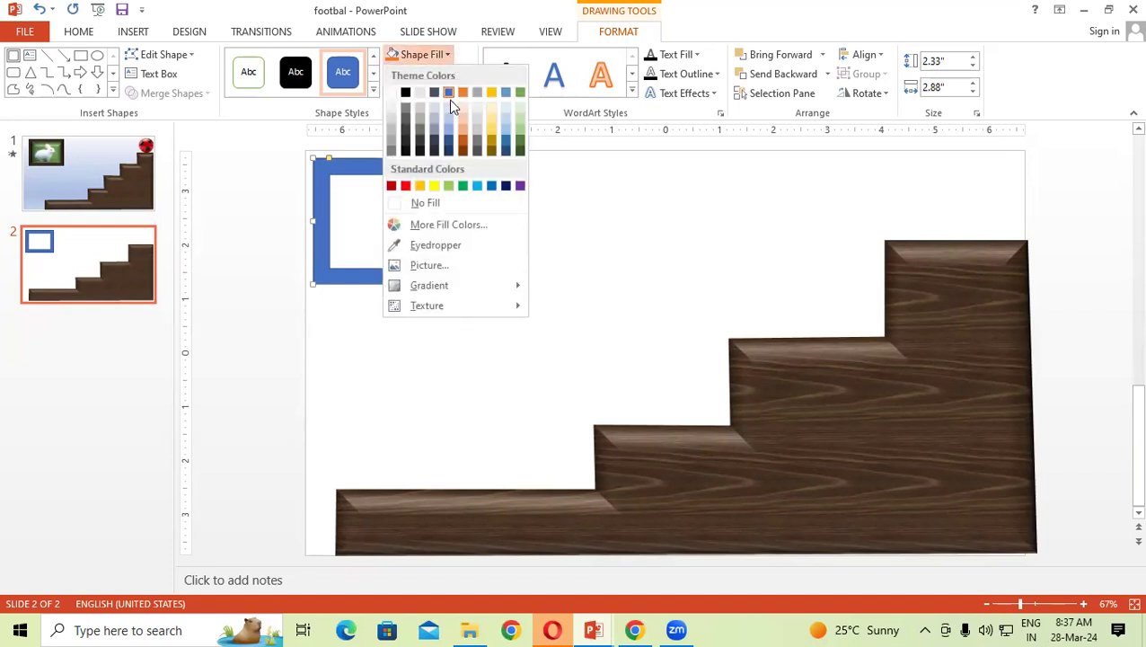
mouse_move(473, 311)
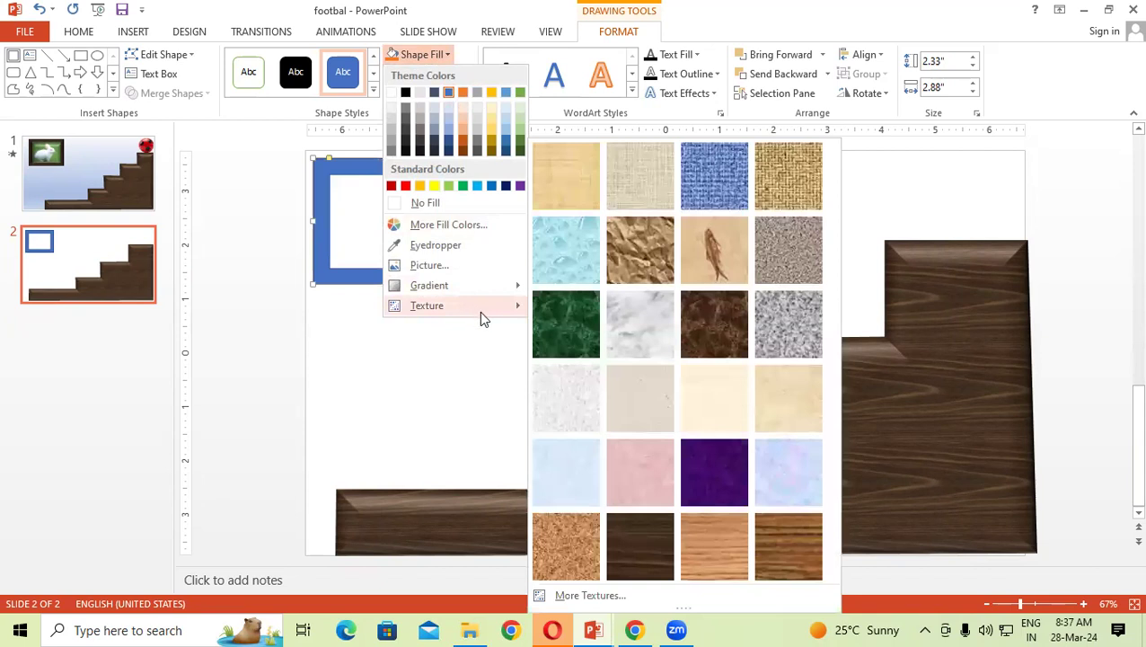
click(638, 547)
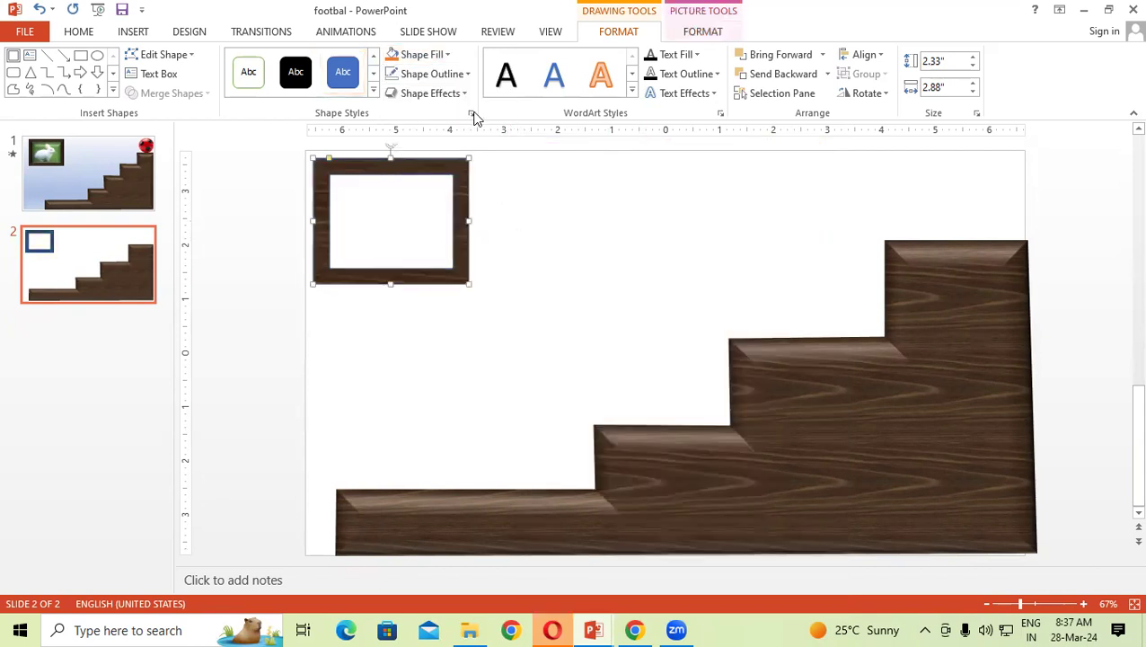
click(466, 74)
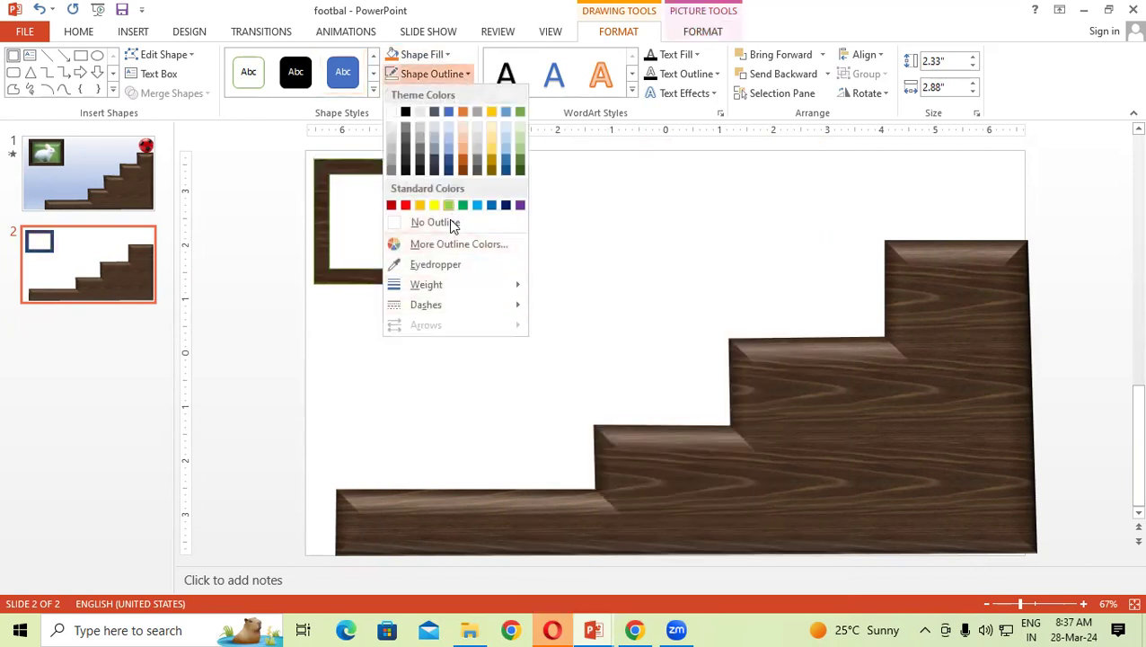
click(454, 224)
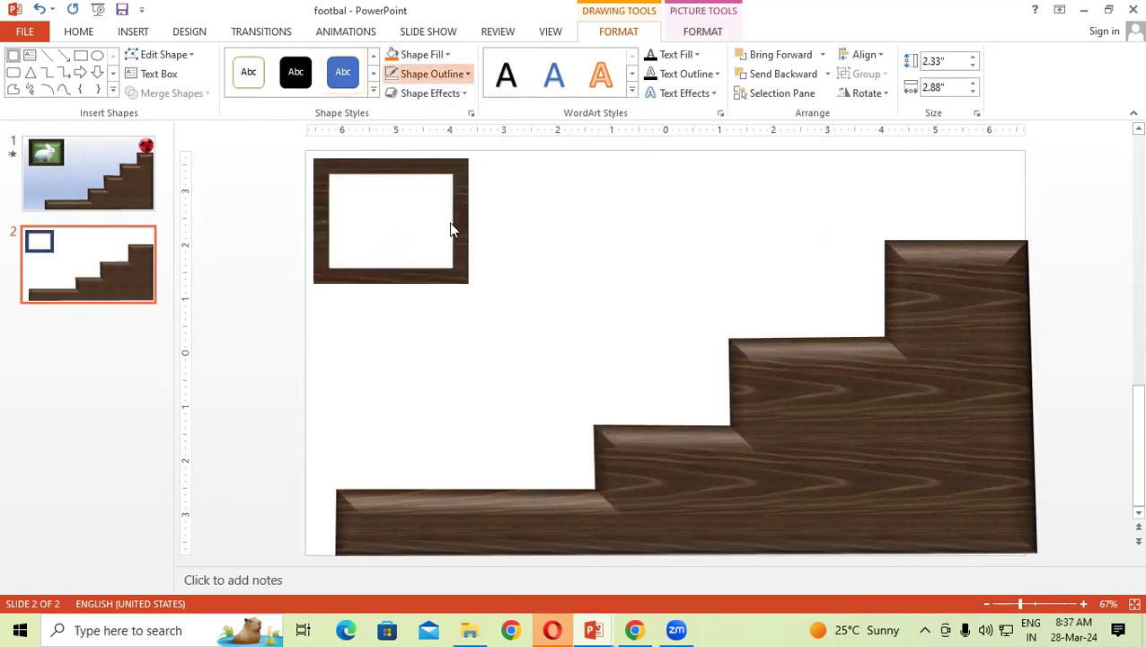
right_click(460, 170)
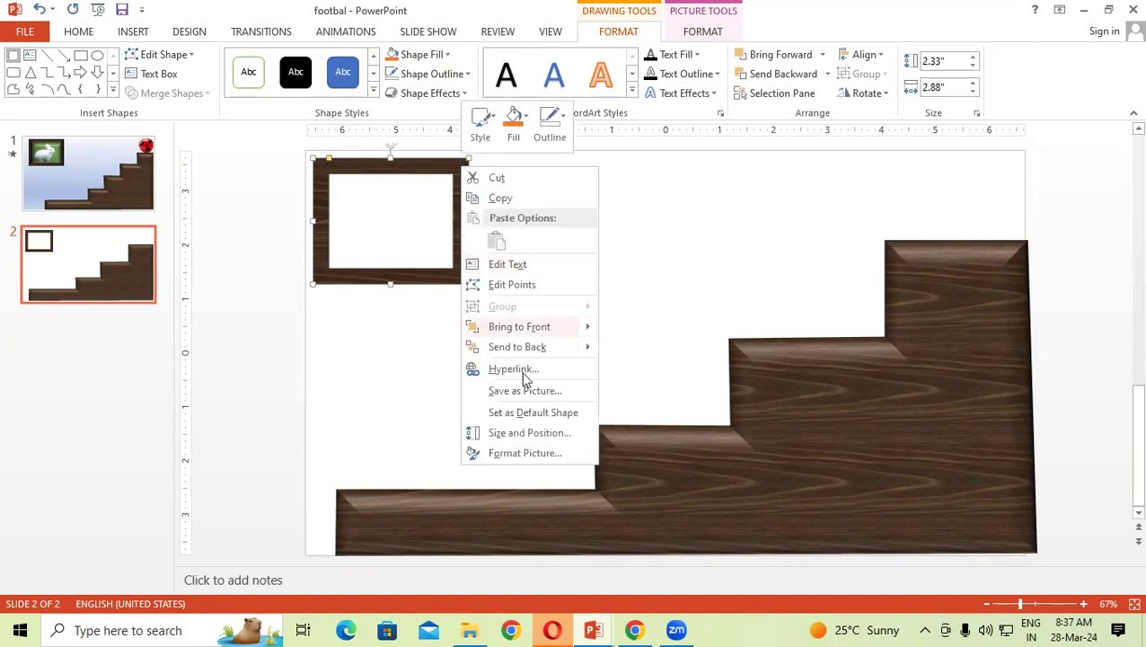
Give the frame a 36 pt wide, 20 pt high top bevel in Format Picture.
click(531, 453)
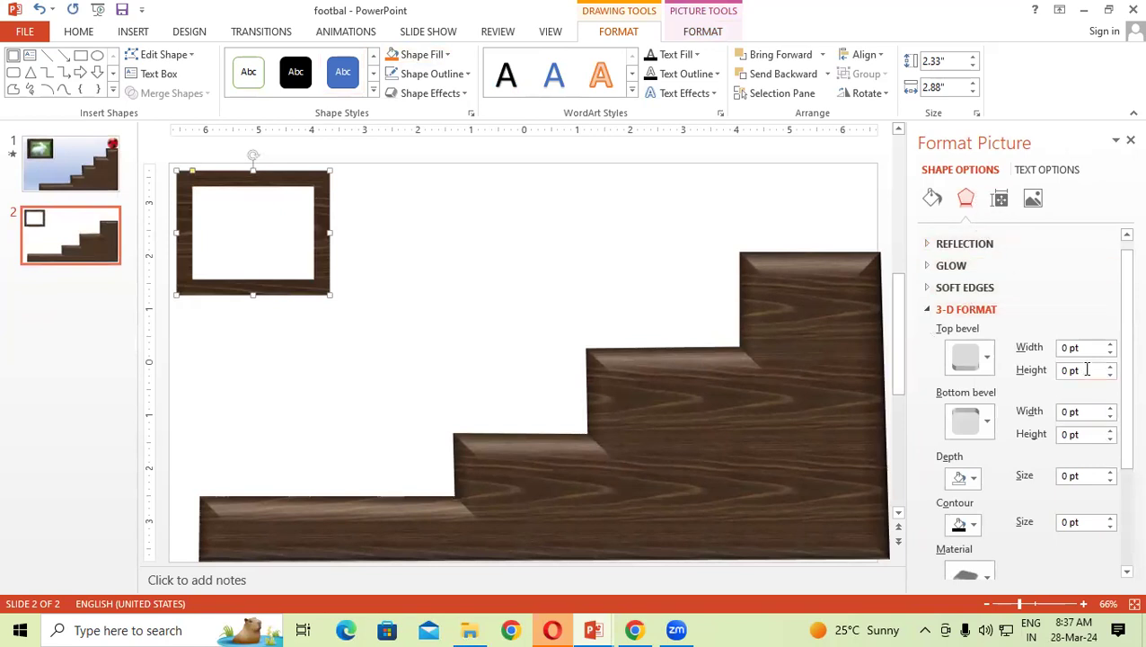
drag(1095, 347, 1069, 348)
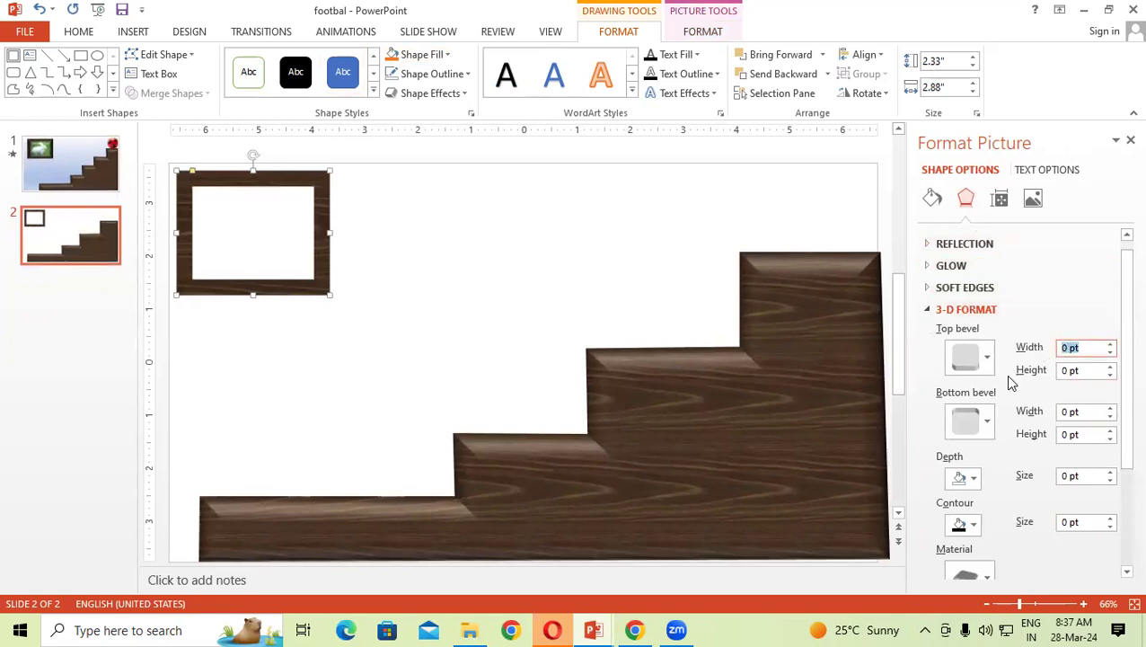
text(36)
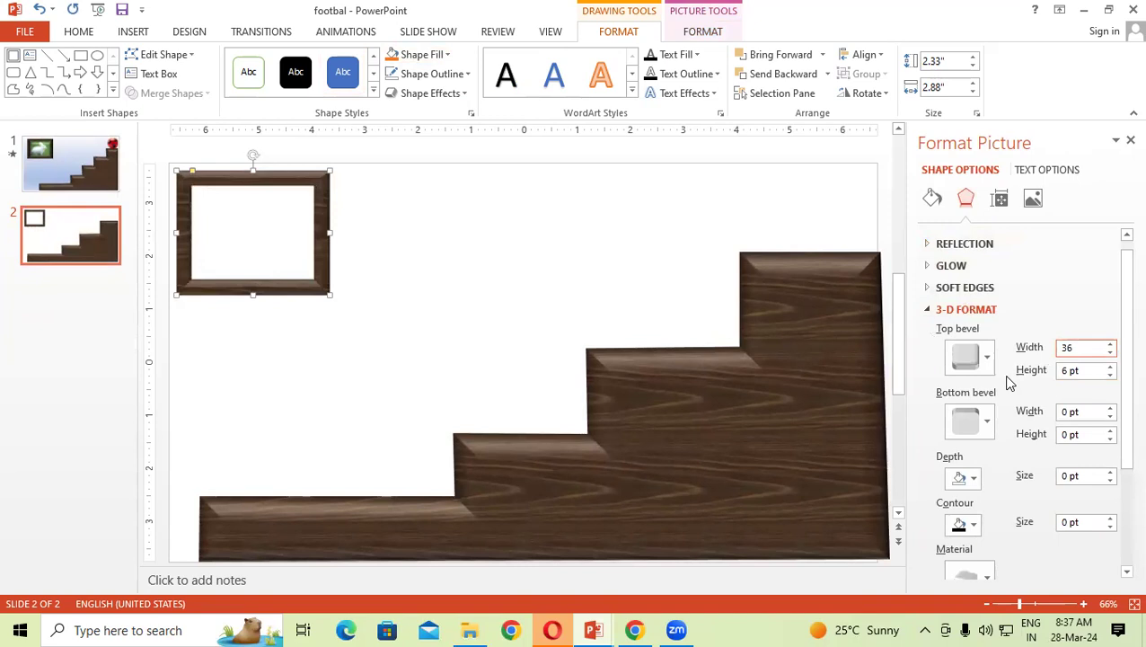
click(989, 359)
click(968, 489)
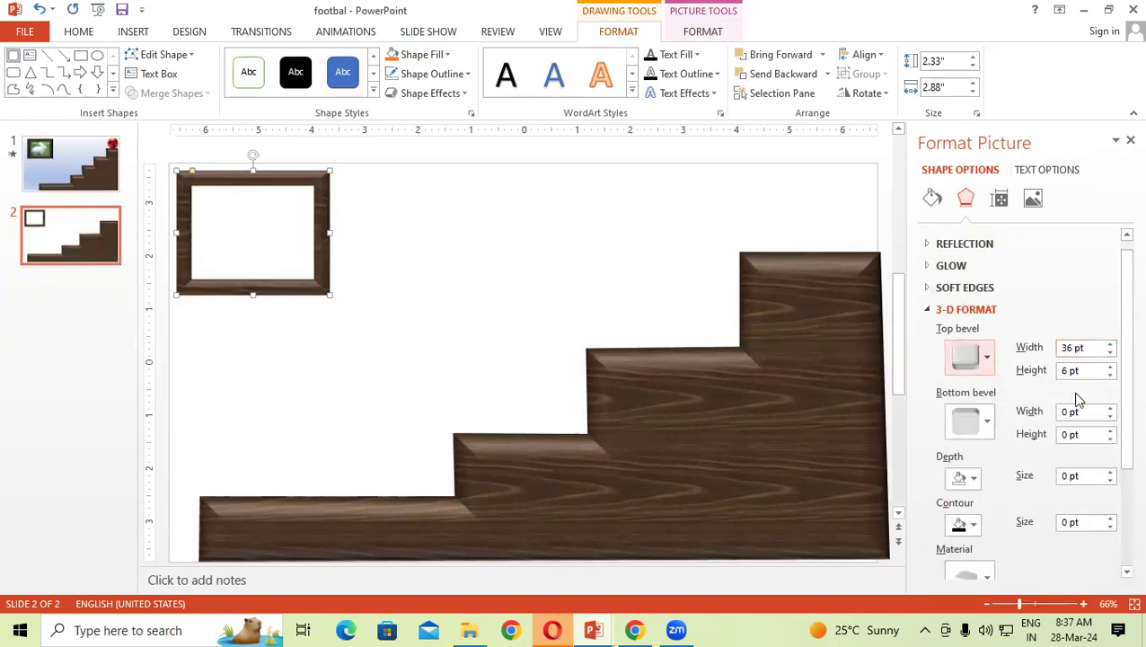
click(1089, 375)
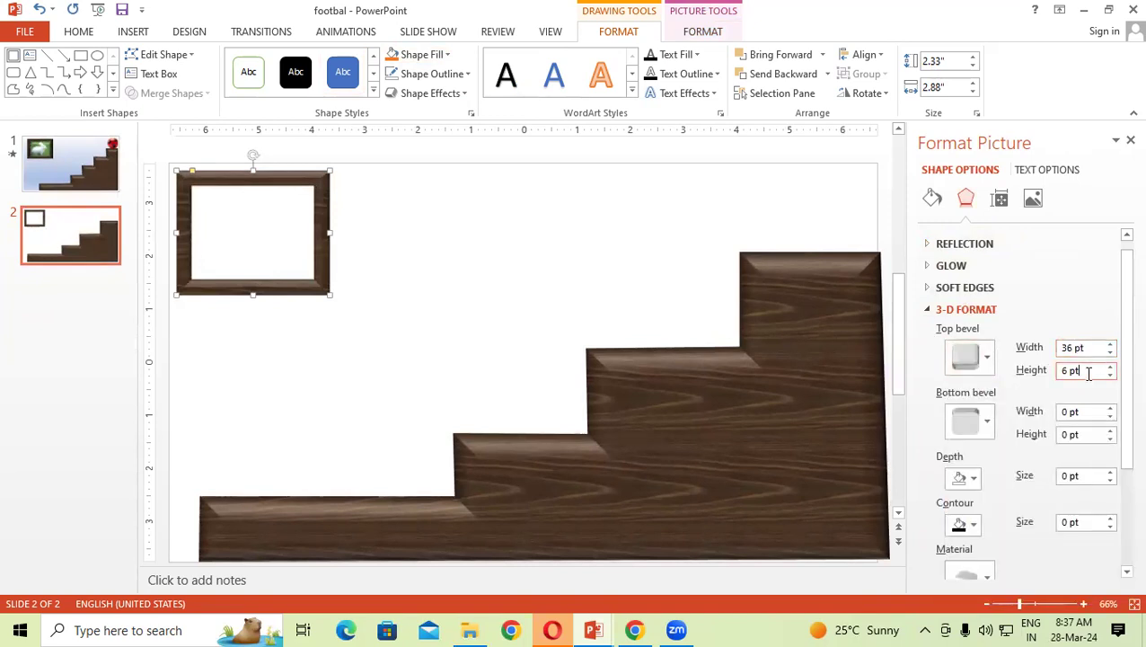
key(BackSpace)
key(BackSpace)
key(BackSpace)
text(20)
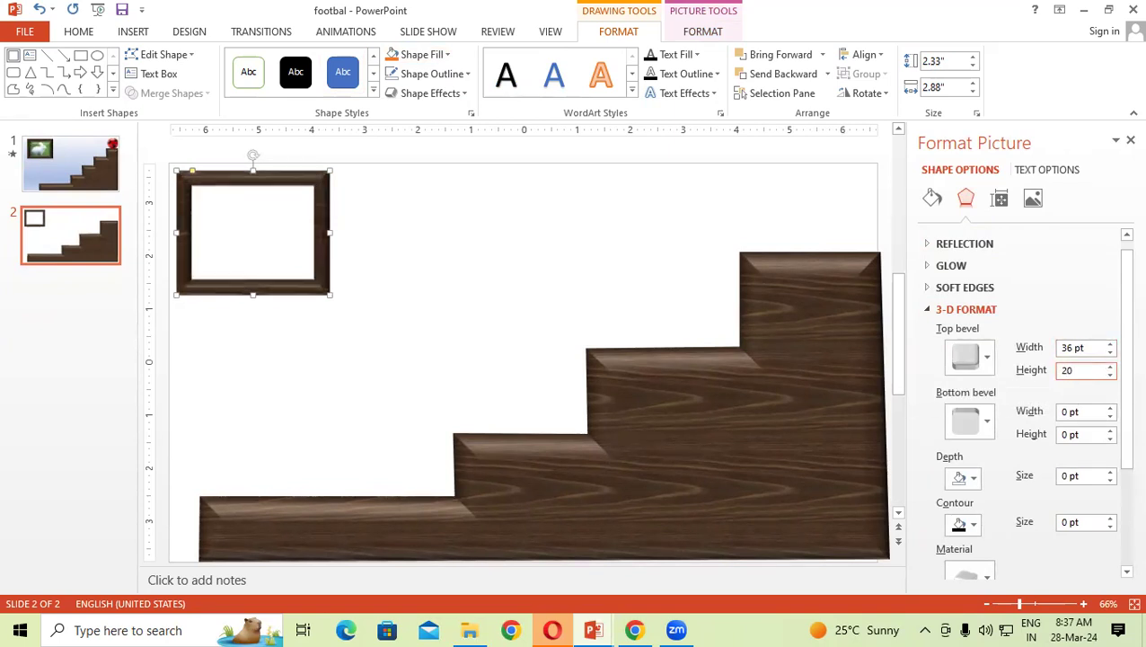
click(1092, 410)
Set the bottom bevel to 36 pt wide and 36 pt high, then close the pane.
key(BackSpace)
key(BackSpace)
key(BackSpace)
key(BackSpace)
text(36)
click(1083, 437)
key(BackSpace)
key(BackSpace)
key(BackSpace)
key(BackSpace)
text(36)
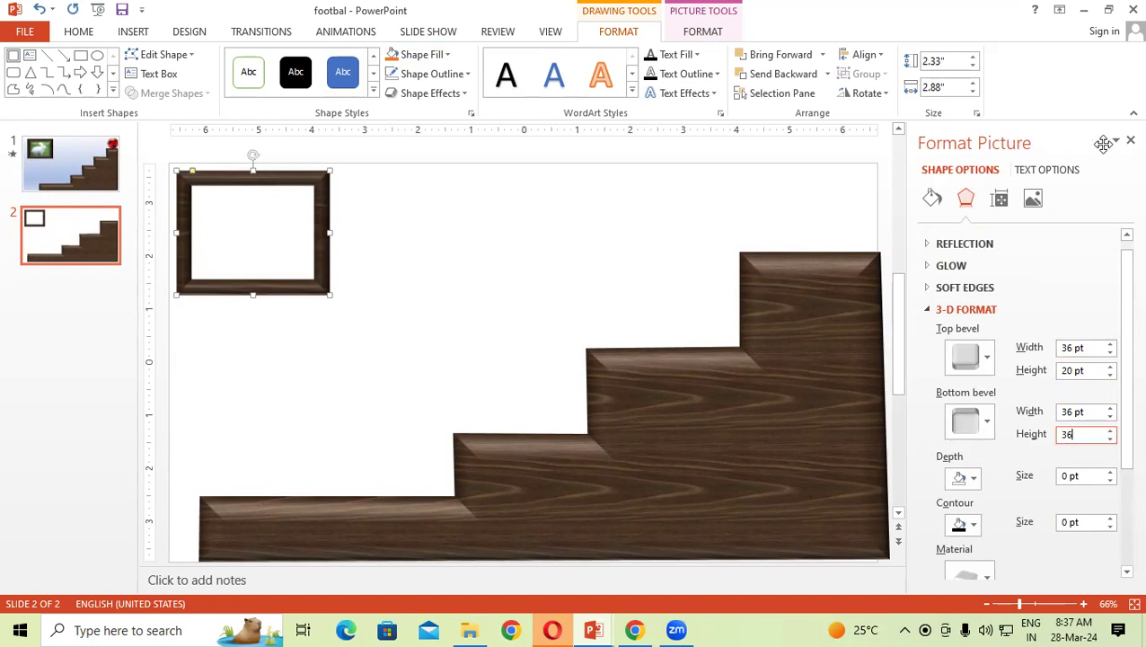
click(1082, 476)
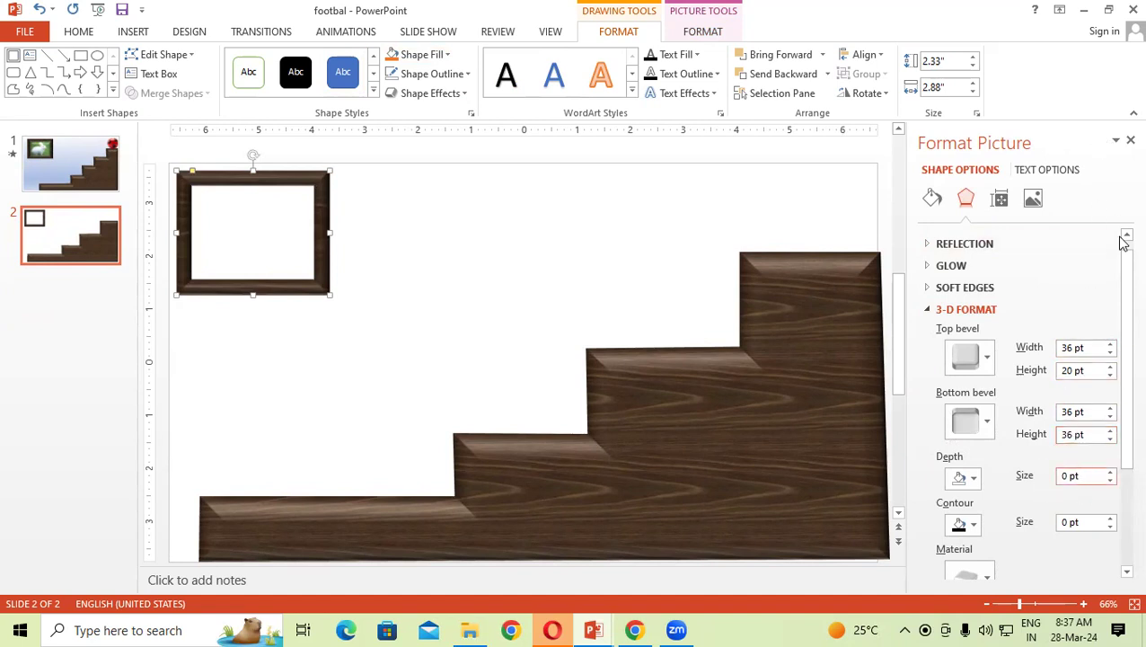
click(1131, 140)
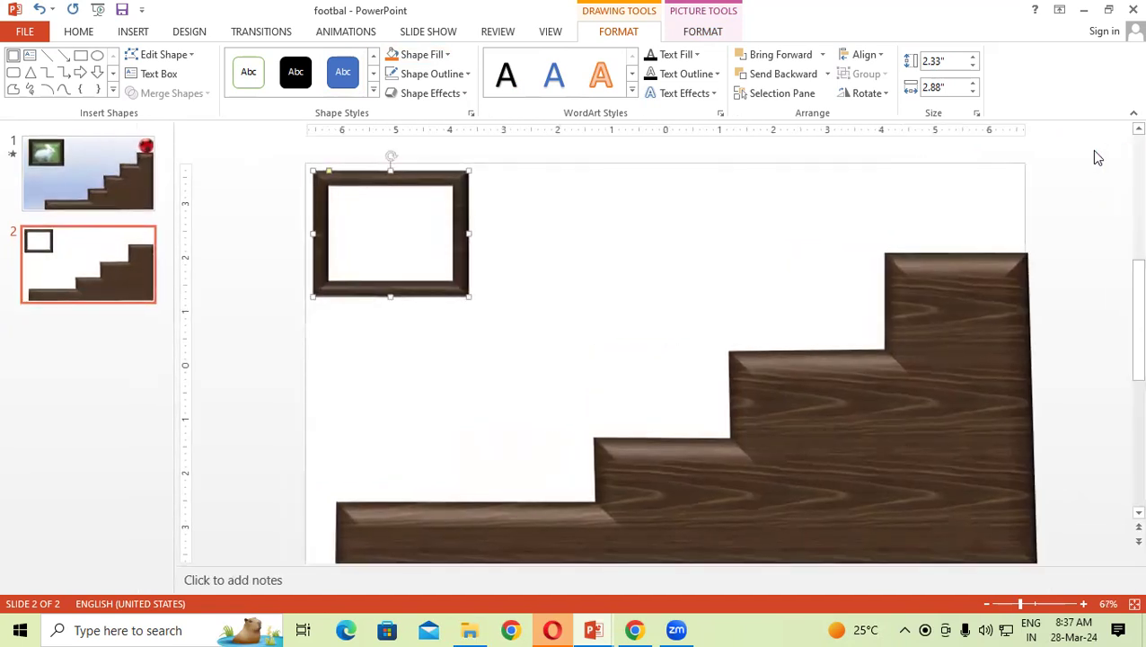
click(616, 176)
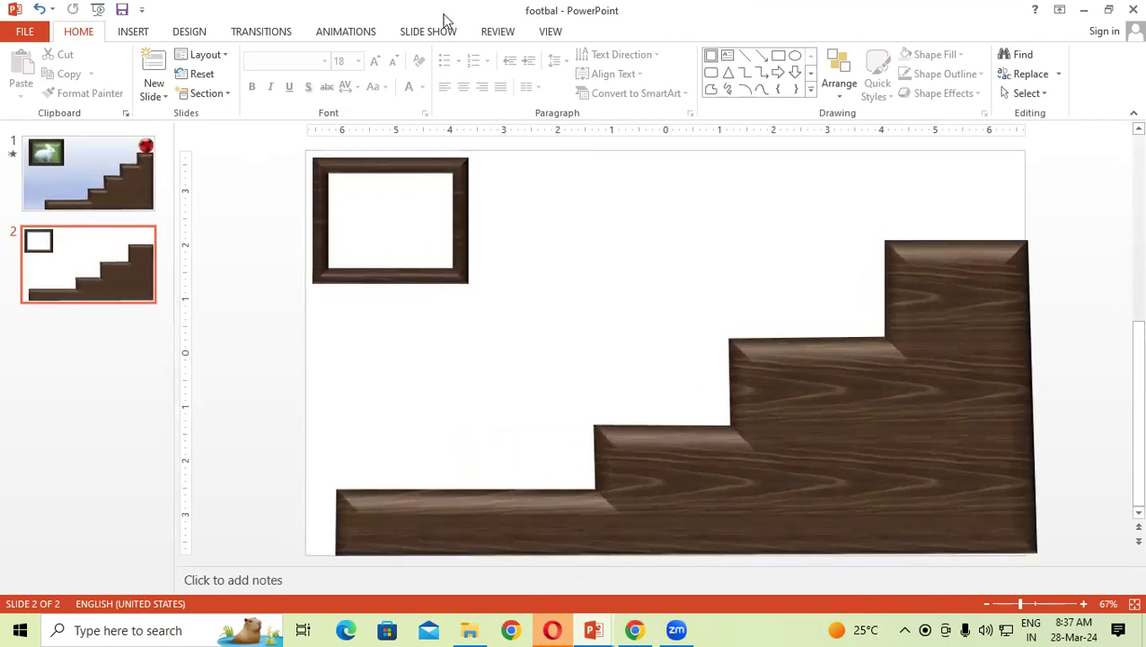
Search Google for 'rabbit image' and preview the first white rabbit photo.
key(alt+Tab)
text(rabbit image)
key(Return)
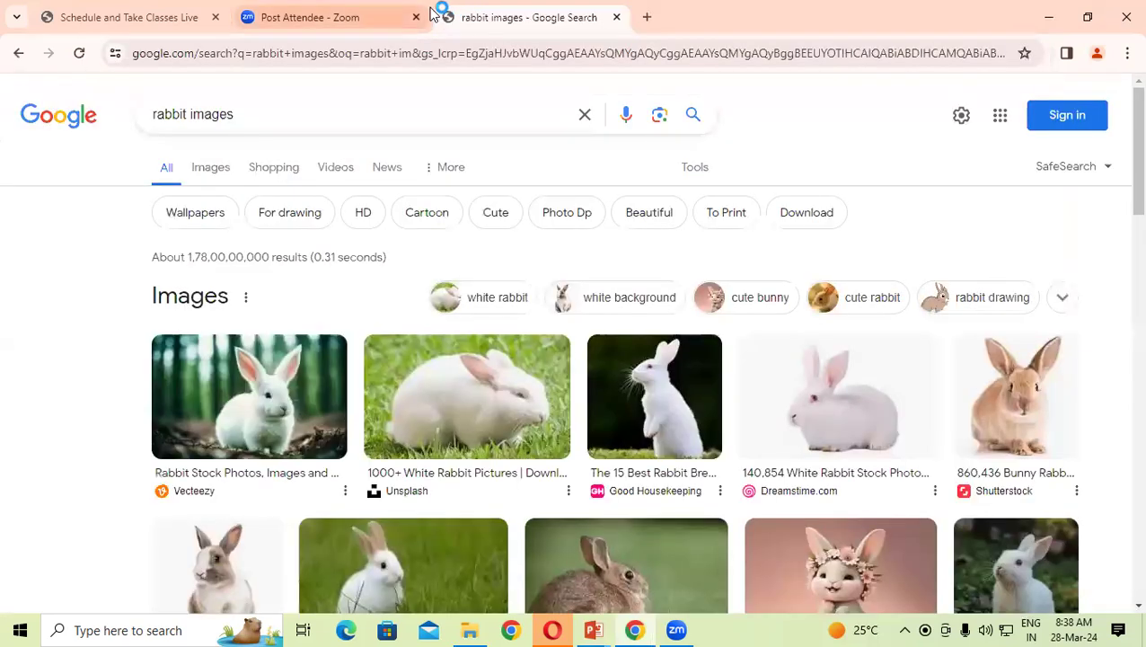
scroll(429, 254, down, 2)
scroll(435, 256, down, 1)
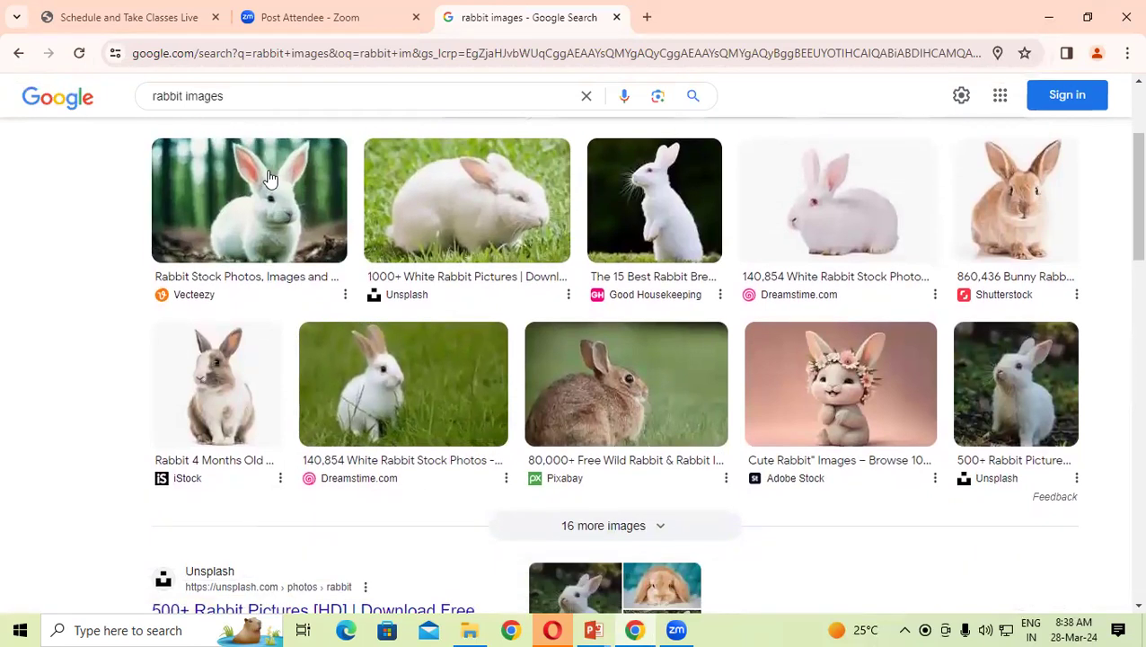
click(261, 202)
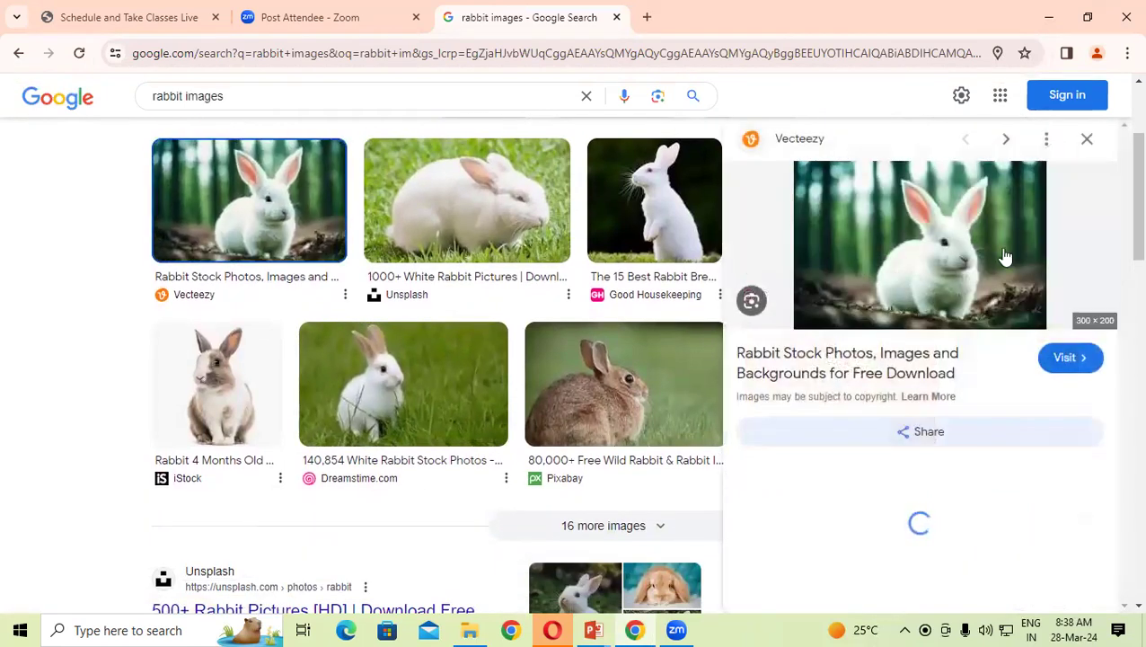
Save the white rabbit photo to the Desktop as rabbit.jpg.
right_click(952, 213)
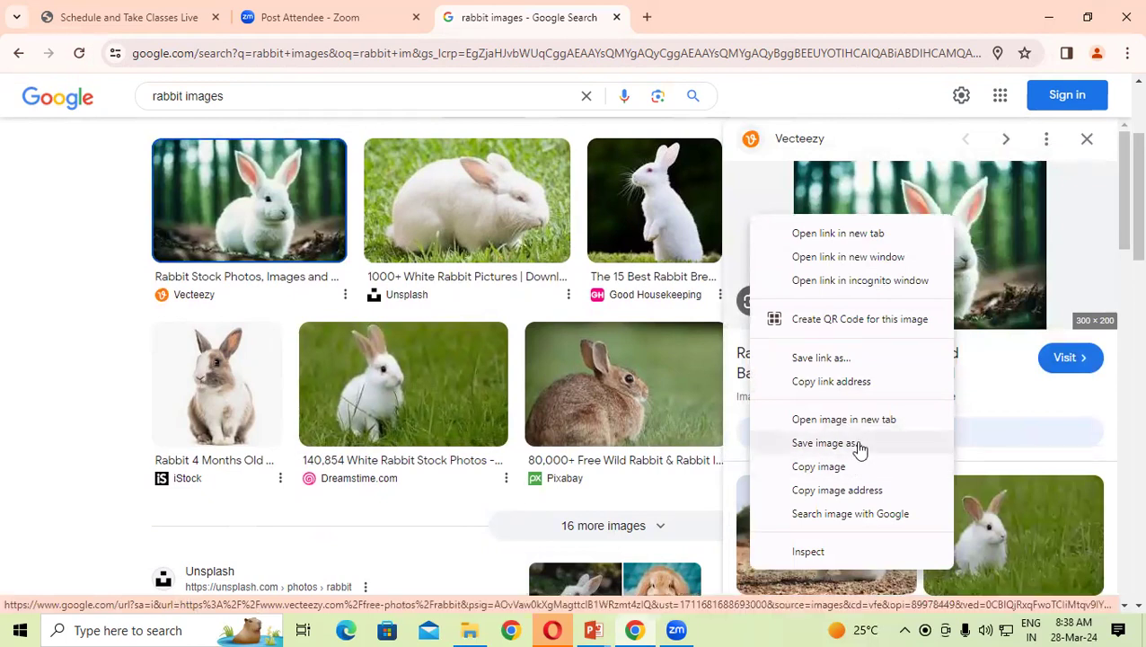
click(826, 443)
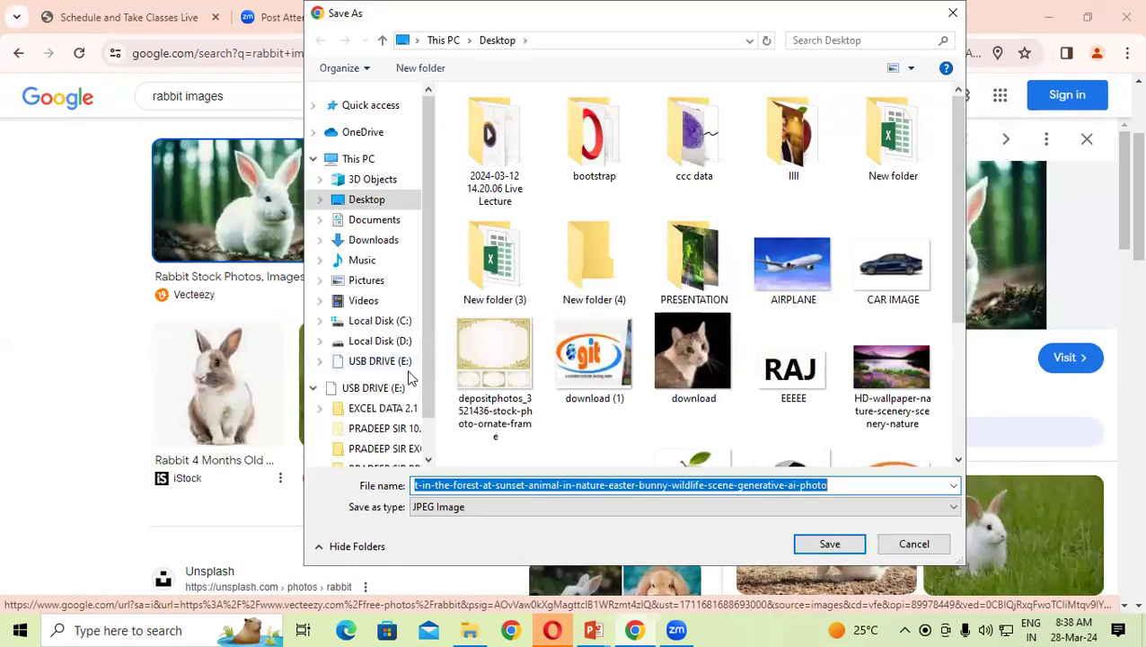
click(391, 199)
click(876, 486)
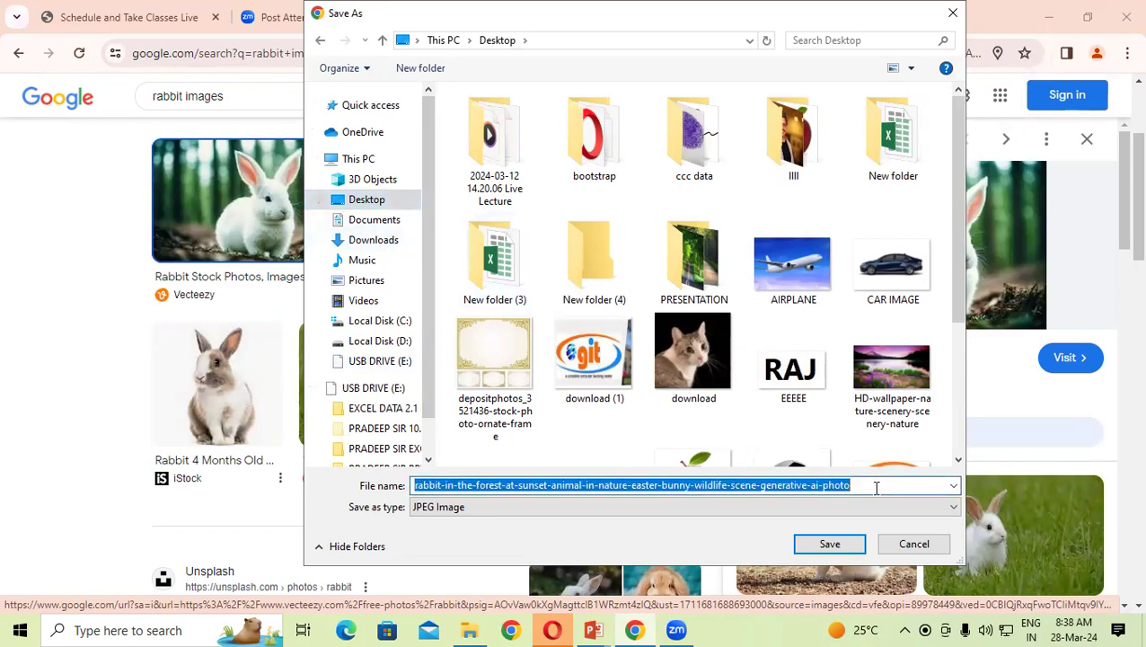
text(rabbit)
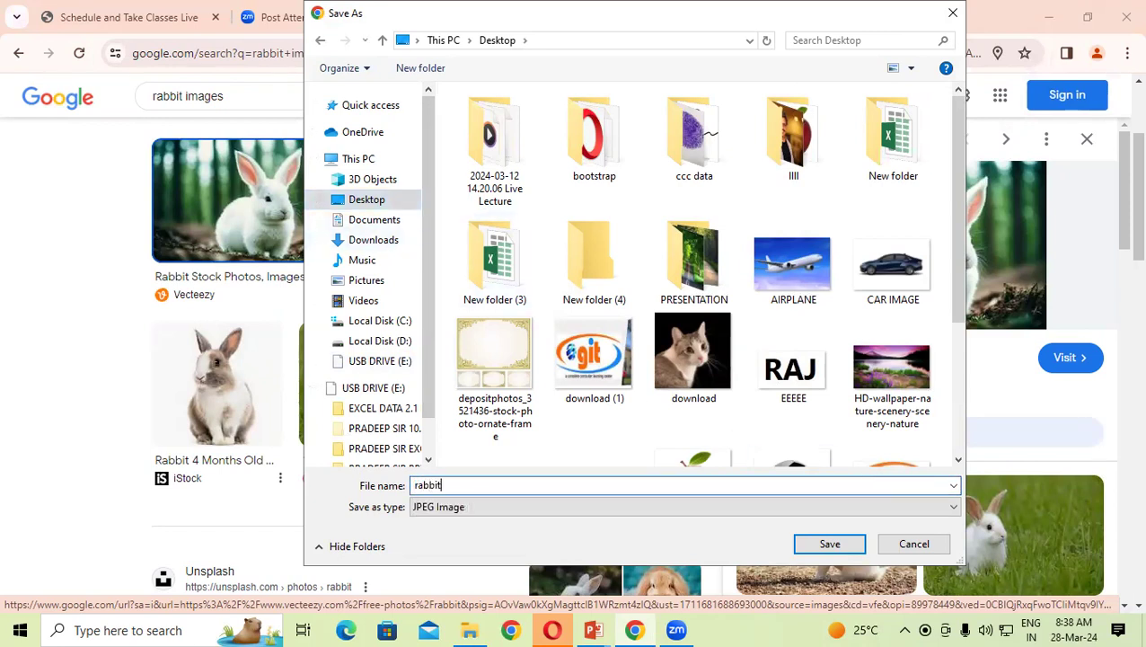
click(830, 543)
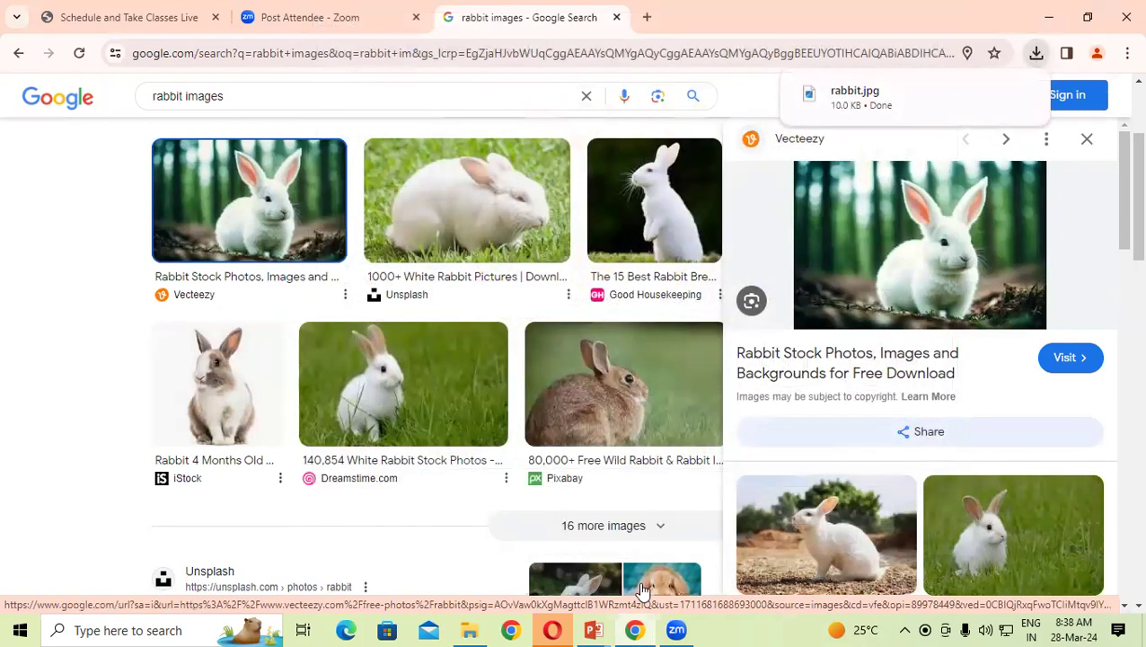
Insert rabbit.jpg from the Desktop onto slide 2 of the football presentation.
click(594, 630)
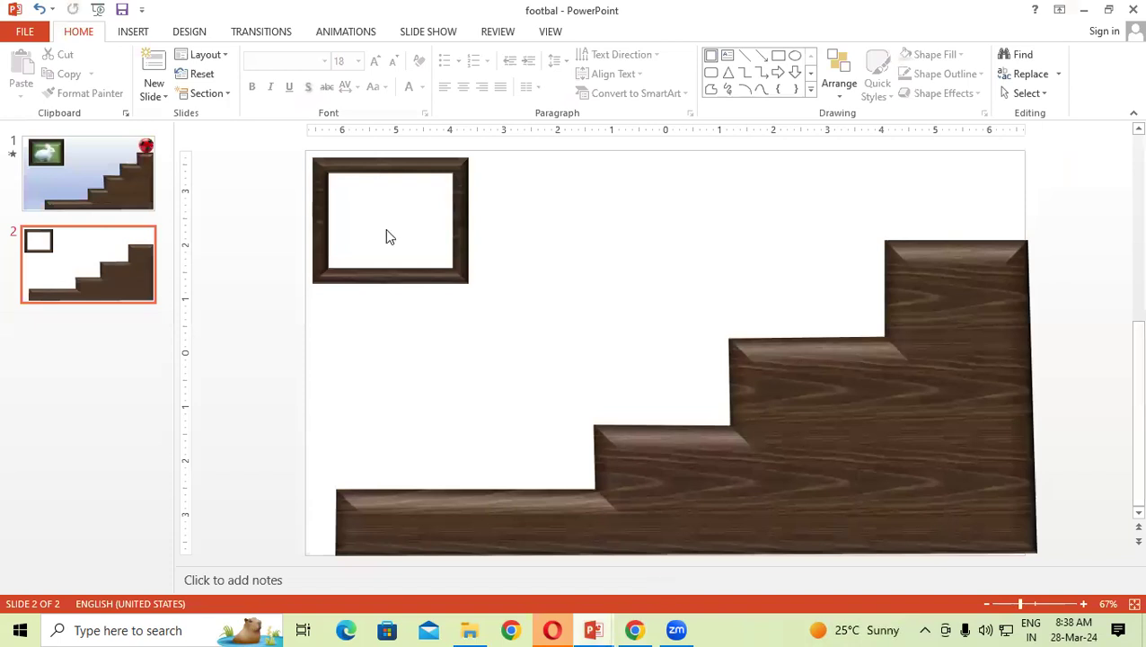
click(132, 31)
click(108, 79)
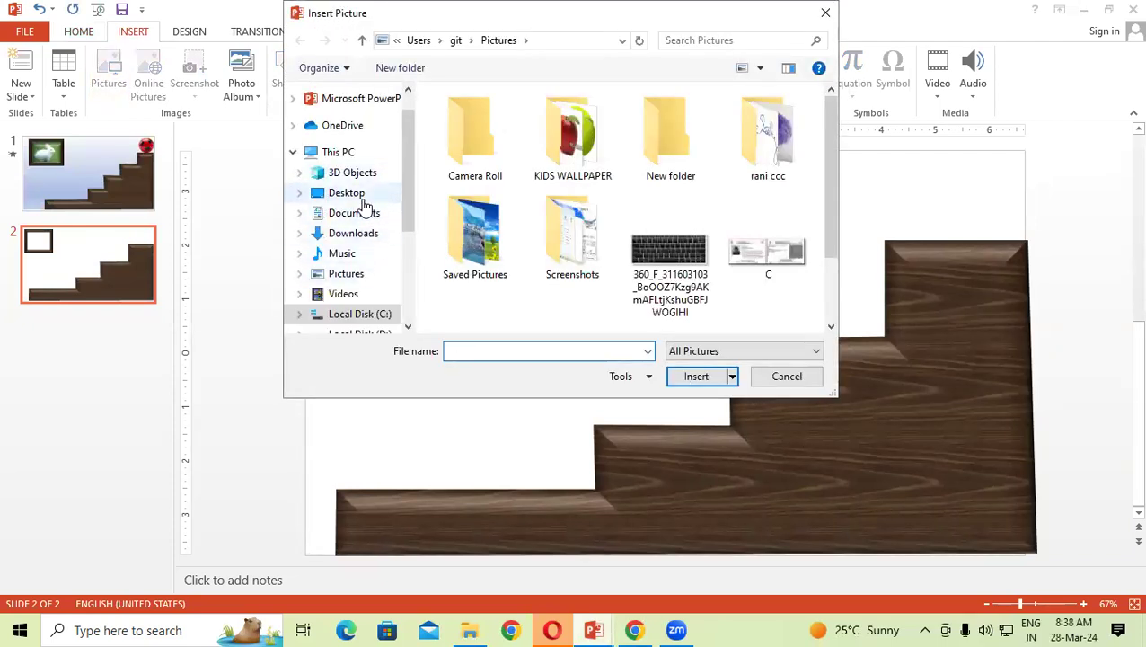
click(368, 194)
drag(833, 131, 849, 286)
click(768, 126)
click(728, 378)
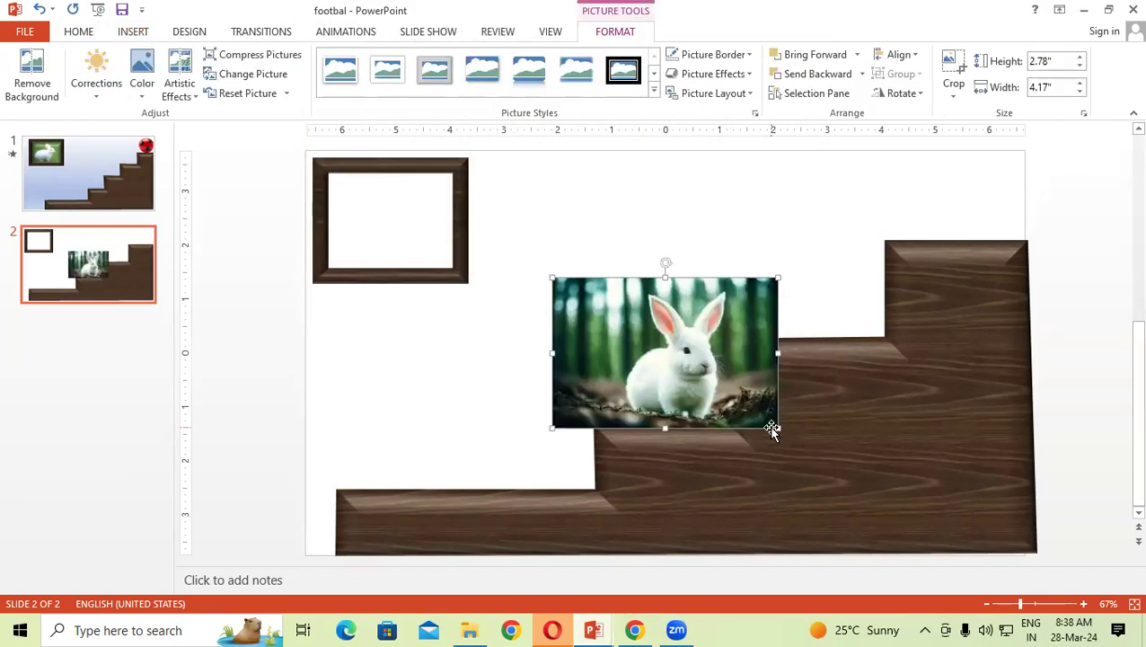
Resize the rabbit picture to about 1.88" by 2.42" inside the wooden frame and send it back a layer.
drag(778, 427, 734, 398)
mouse_move(689, 350)
mouse_down()
mouse_move(493, 281)
mouse_move(462, 244)
mouse_up()
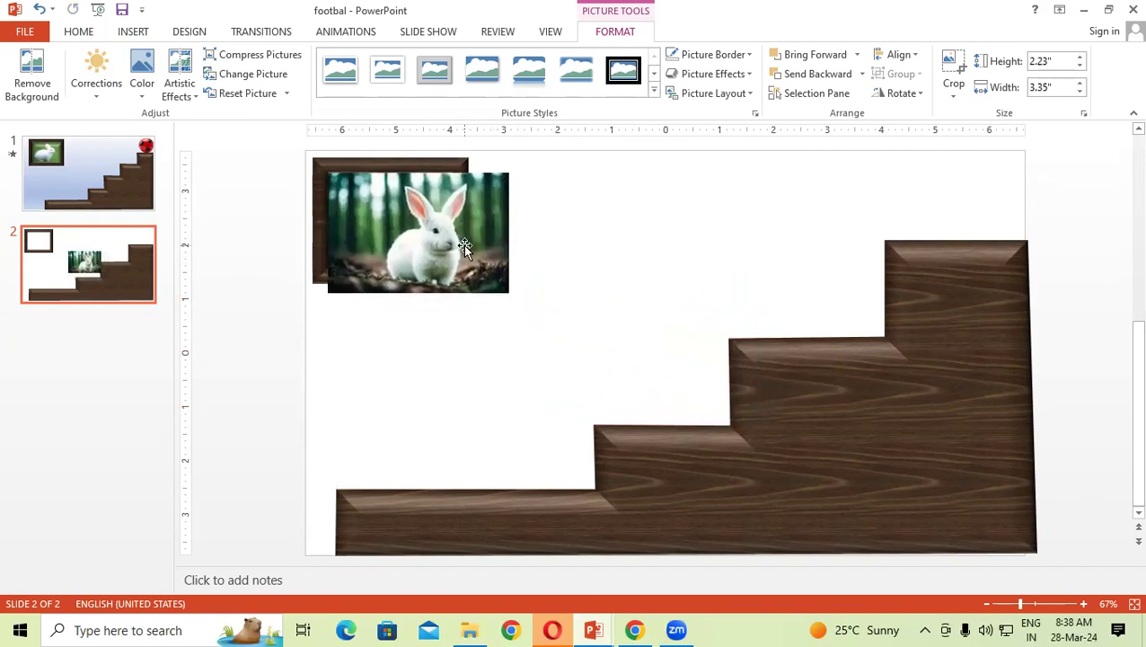
mouse_move(510, 294)
mouse_down()
mouse_move(417, 255)
mouse_move(388, 270)
mouse_up()
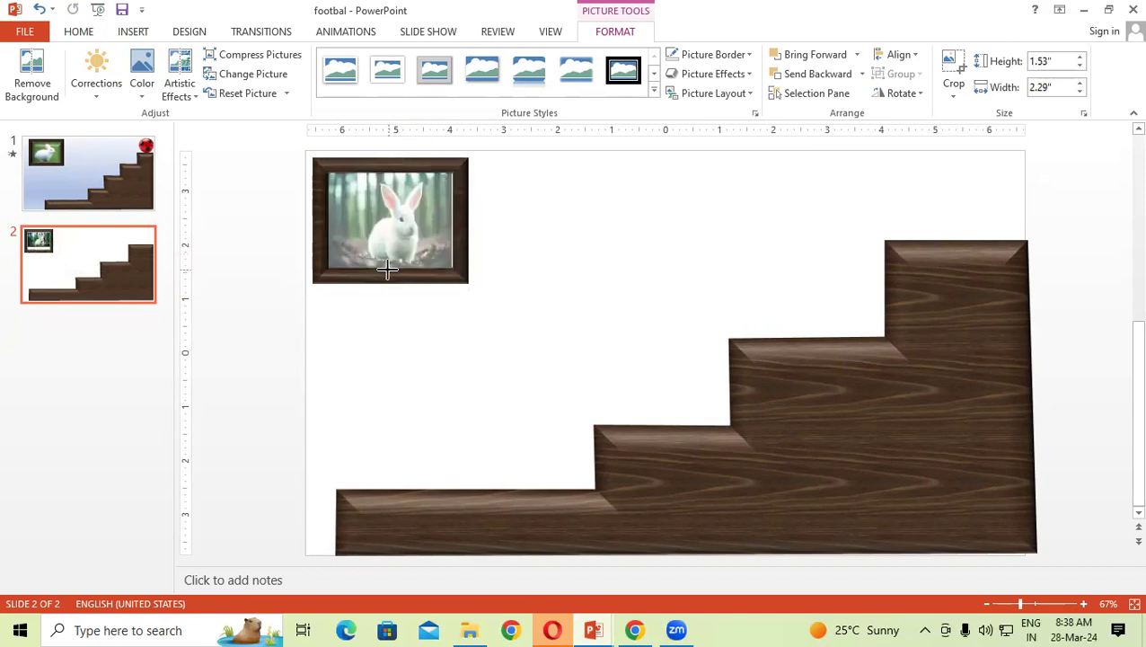
drag(452, 220, 457, 220)
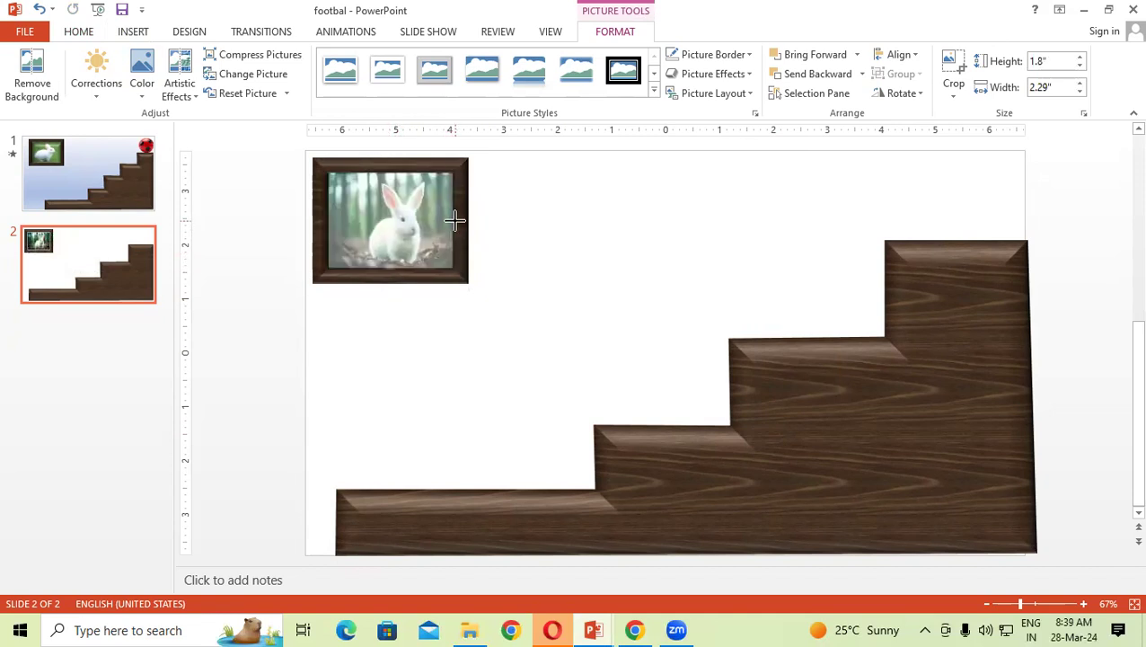
drag(392, 169, 393, 166)
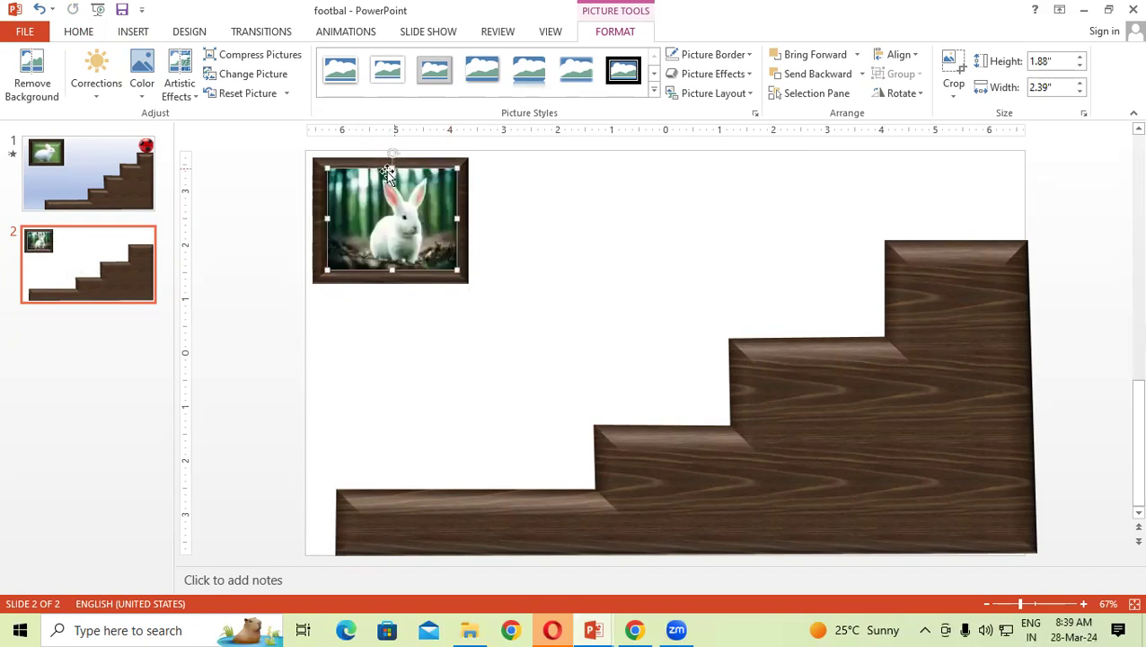
drag(326, 220, 323, 220)
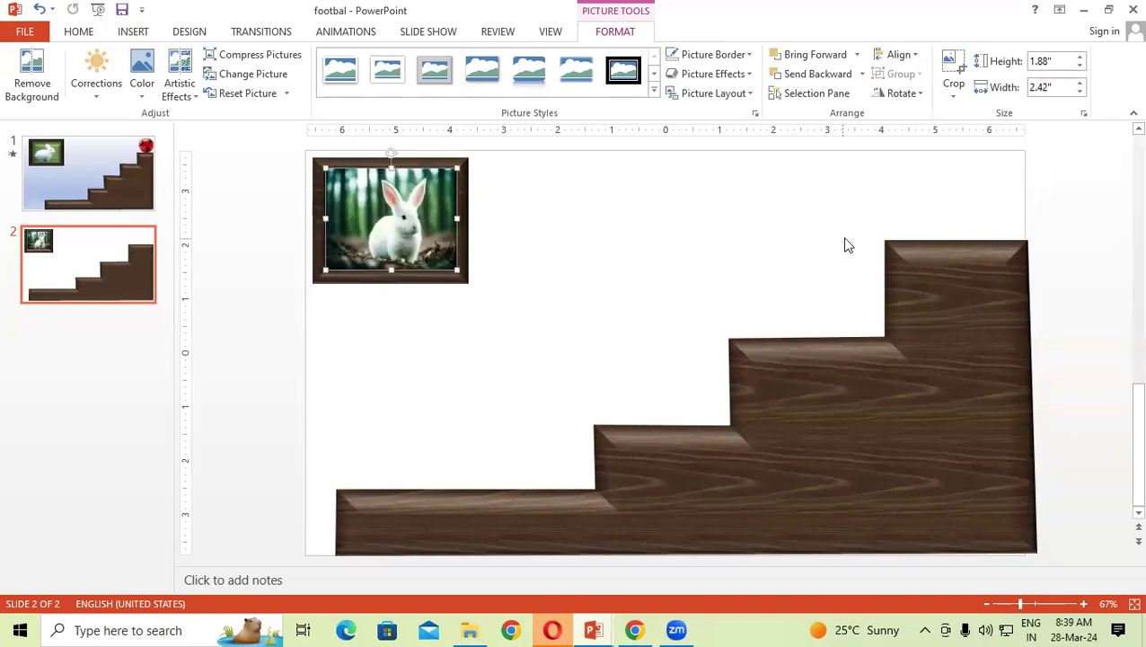
click(814, 75)
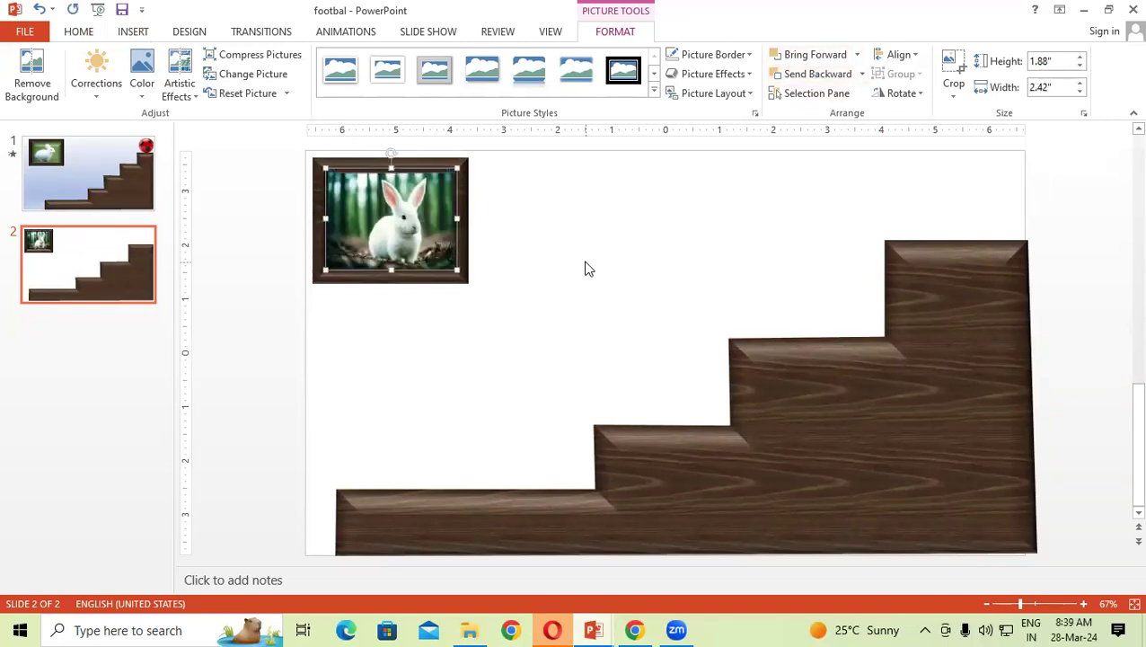
Group the rabbit picture and wooden frame into one 2.33" by 2.88" object.
ctrl+click(464, 186)
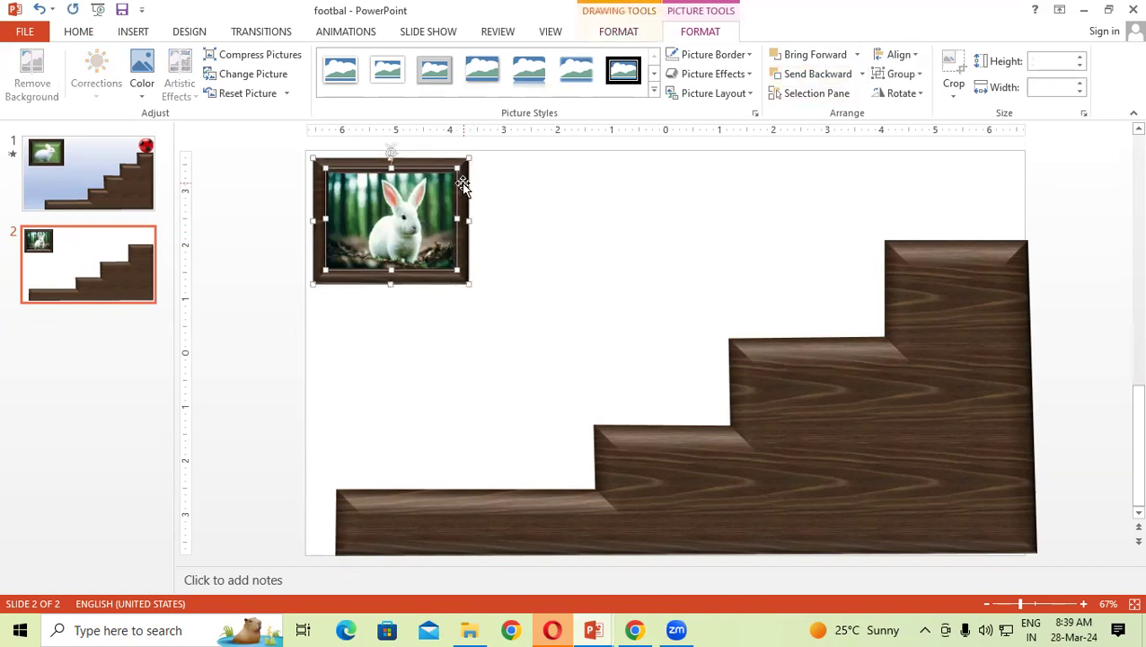
click(901, 74)
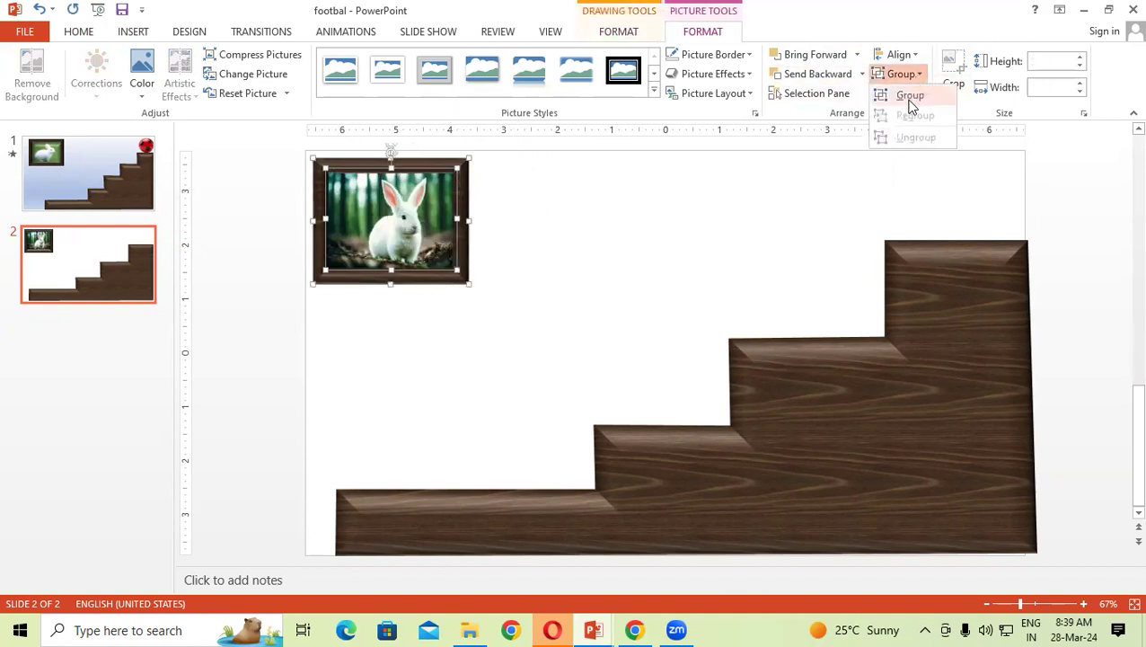
click(910, 95)
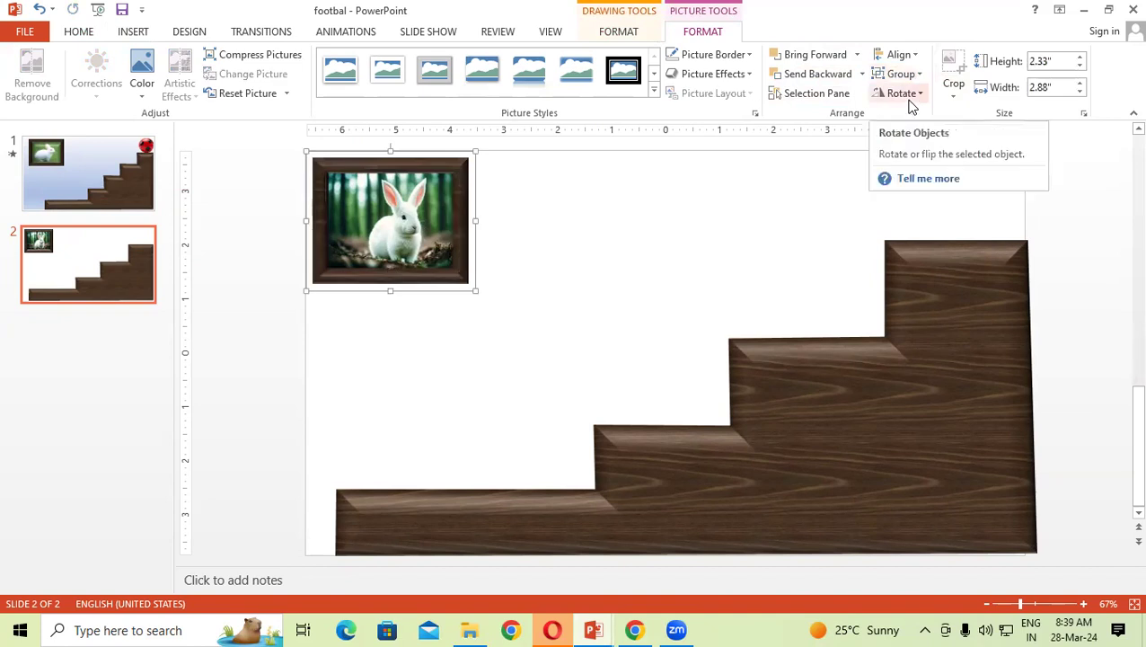
click(685, 265)
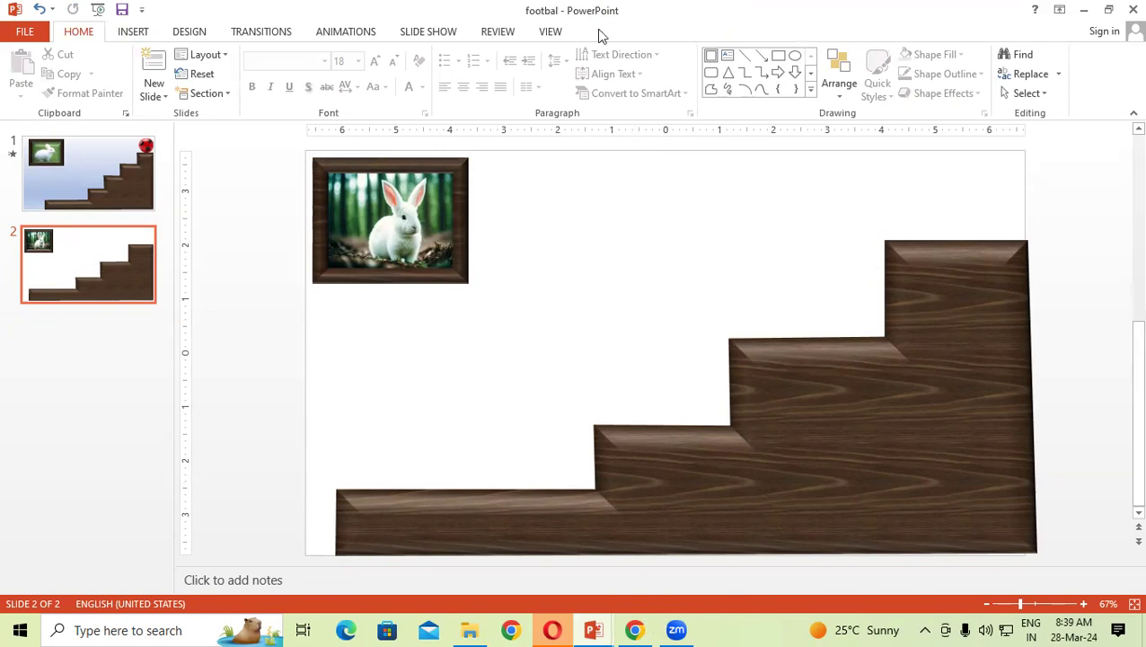
Replace 'rabbit' with 'football' in the Google search and run it.
key(alt+Tab)
click(180, 96)
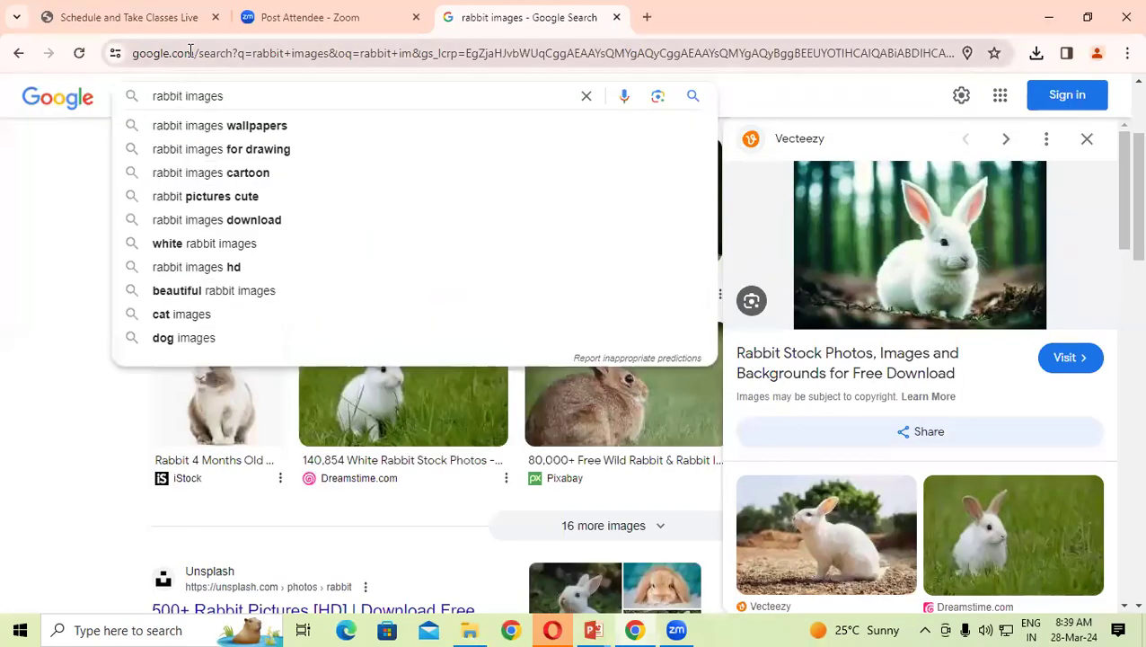
key(BackSpace)
key(BackSpace)
key(BackSpace)
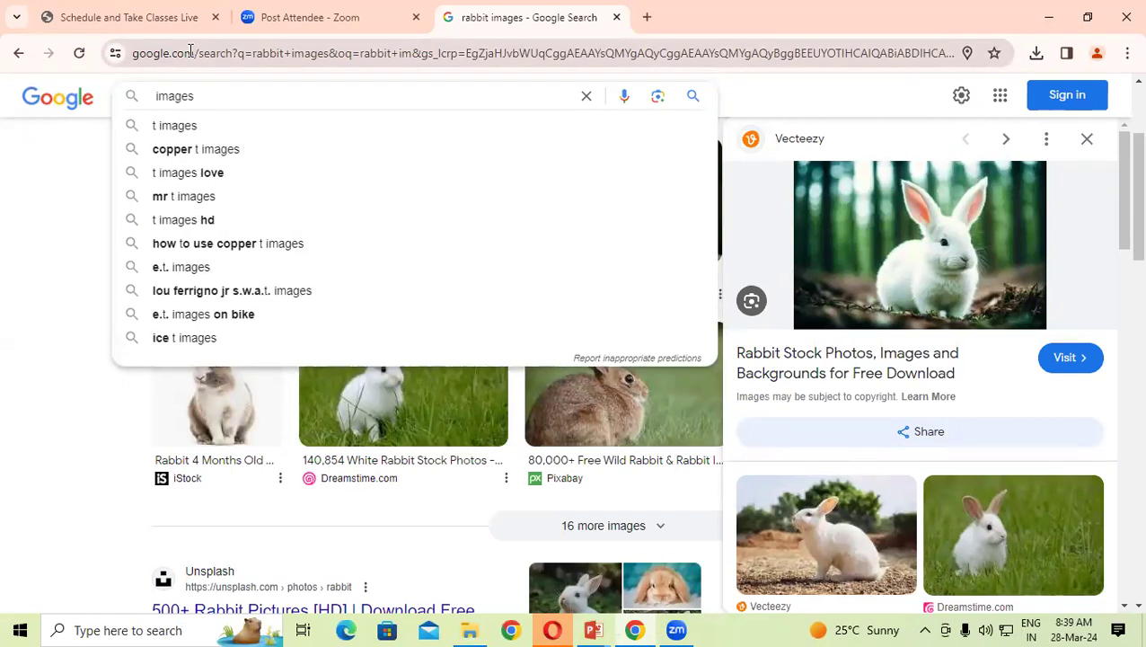
text(football)
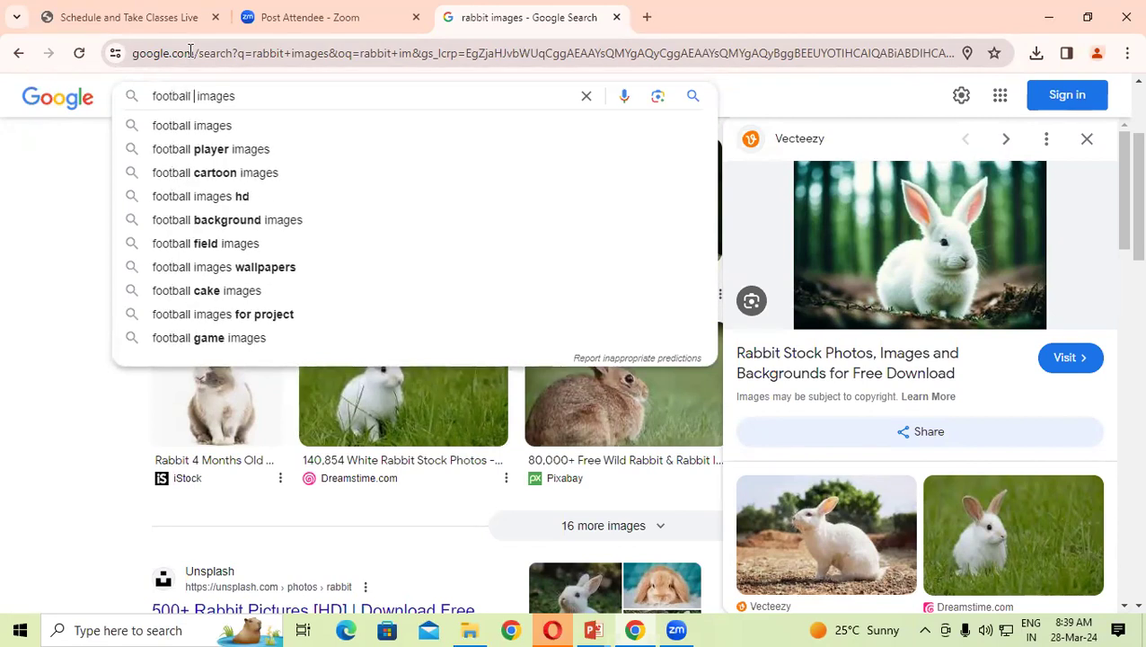
key(Return)
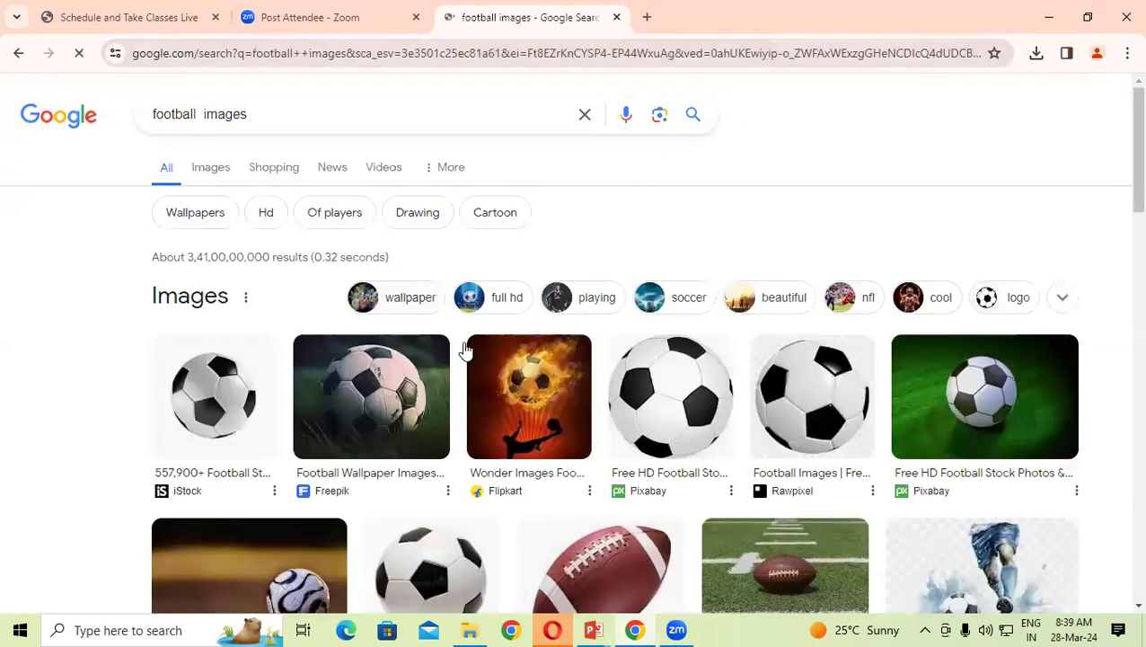
scroll(475, 357, down, 1)
scroll(474, 357, down, 1)
scroll(475, 357, down, 2)
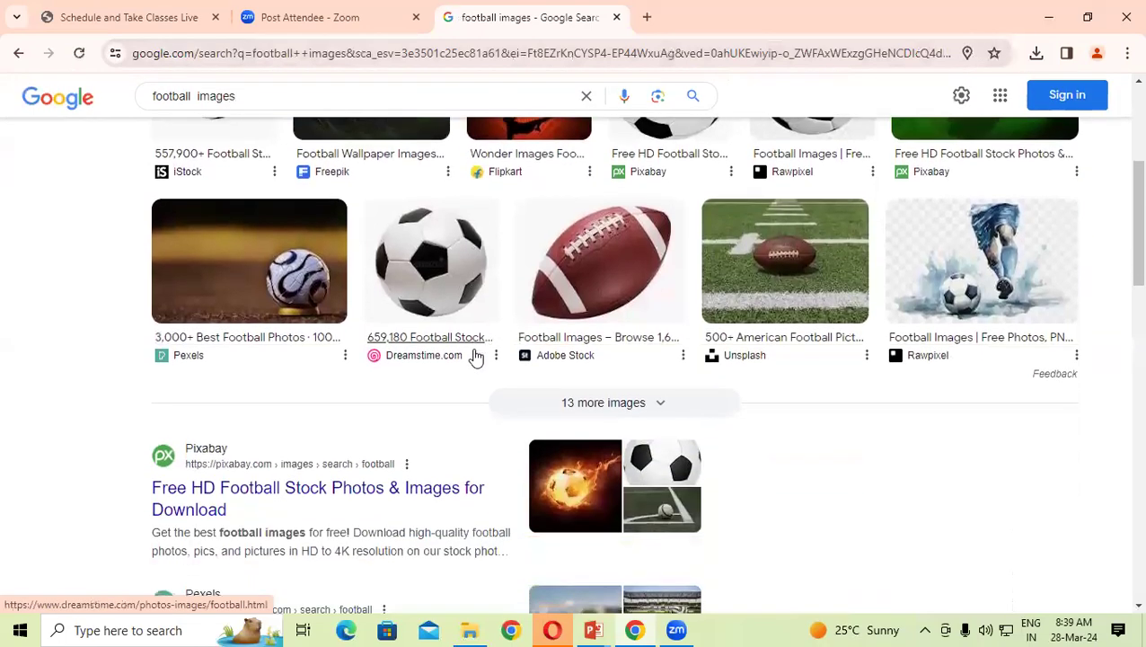
scroll(476, 357, down, 2)
scroll(477, 357, up, 3)
scroll(476, 357, up, 2)
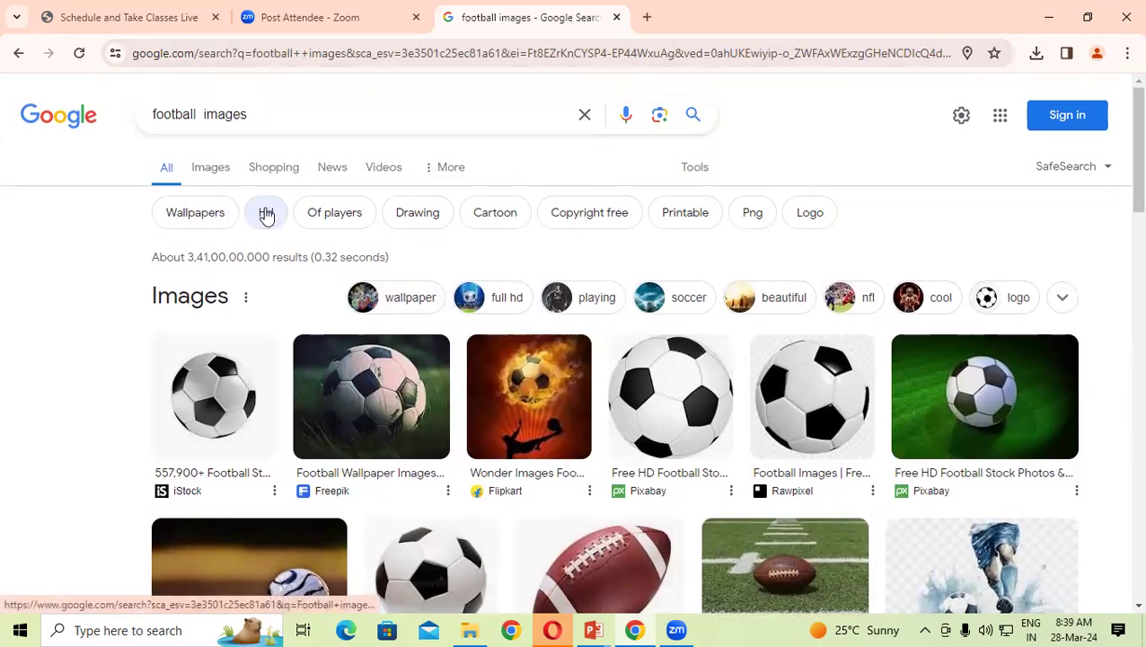
Narrow the football results to HD images and scroll through the image grid.
click(266, 214)
scroll(535, 485, down, 3)
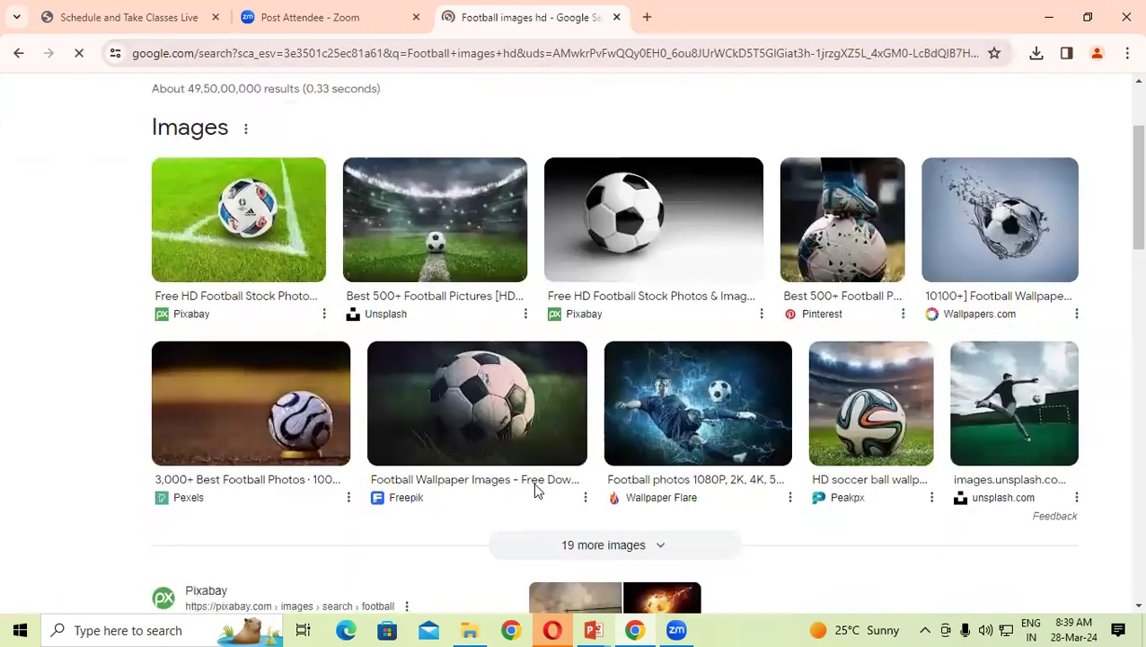
scroll(534, 489, up, 3)
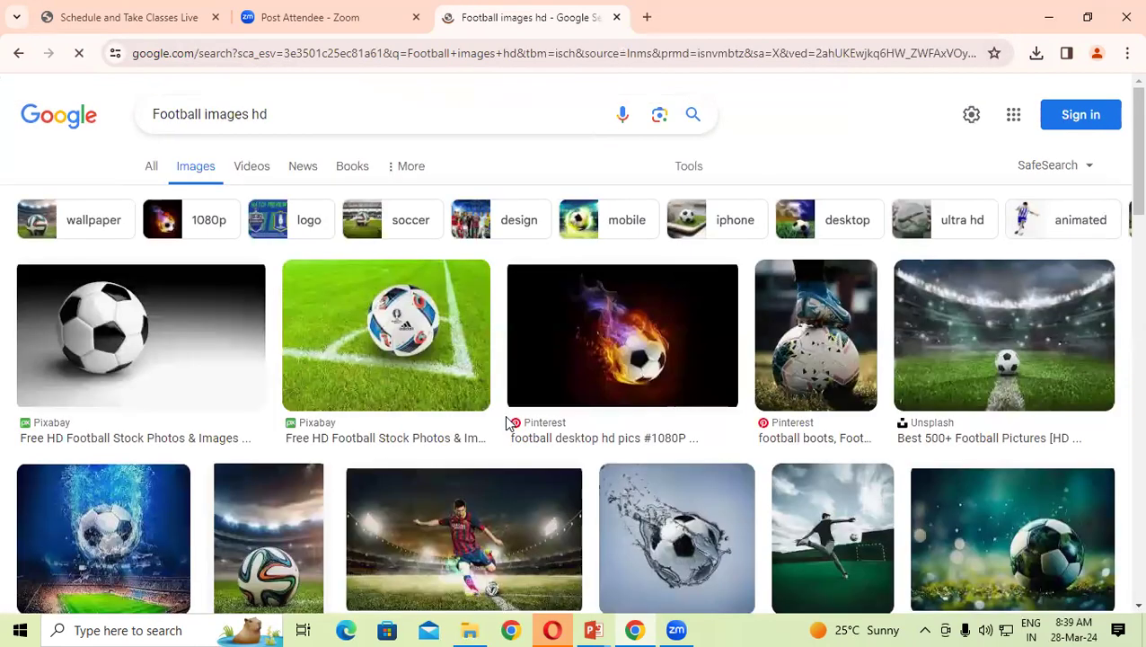
scroll(508, 423, down, 2)
scroll(508, 423, down, 2)
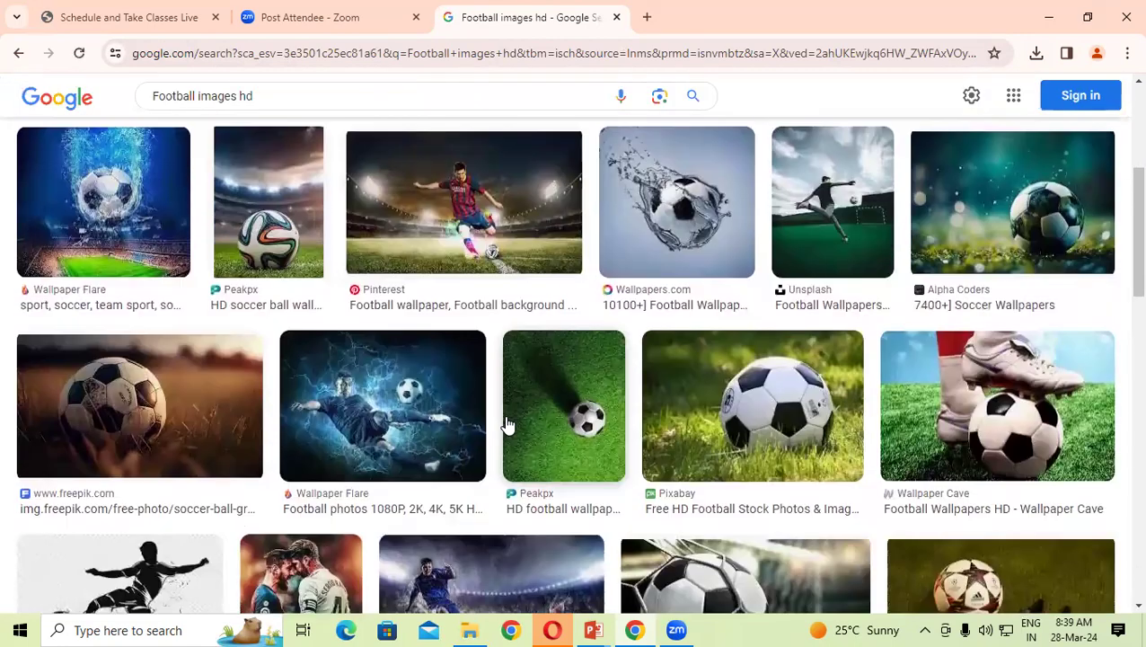
scroll(506, 423, down, 1)
scroll(506, 423, down, 2)
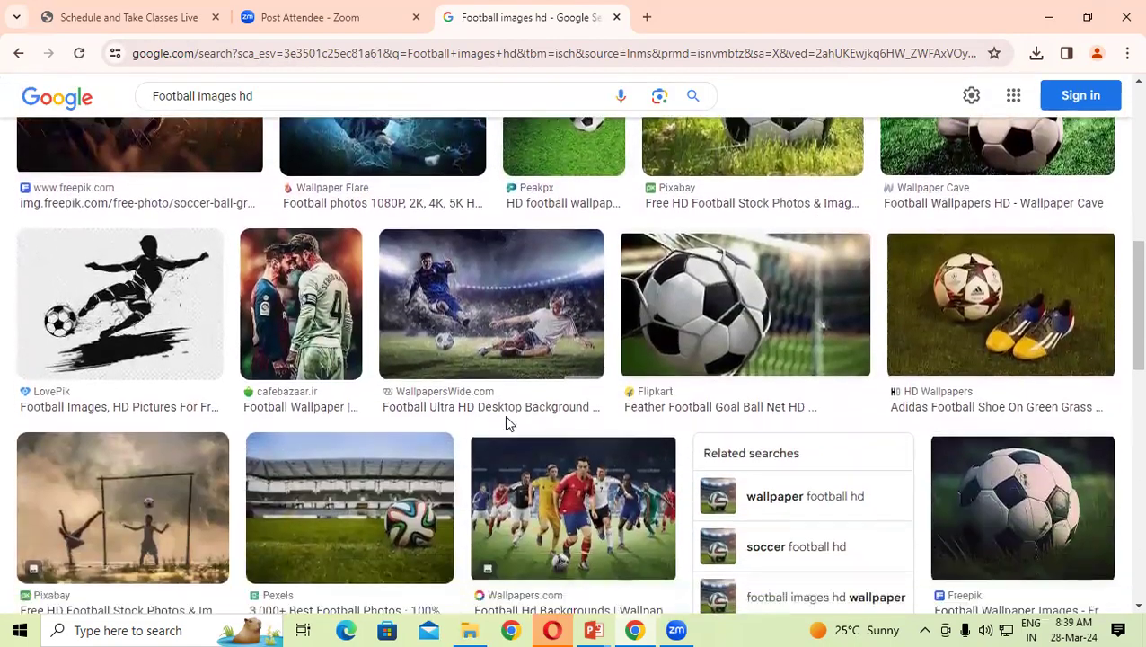
scroll(506, 422, down, 2)
scroll(506, 422, down, 2)
scroll(506, 422, down, 2)
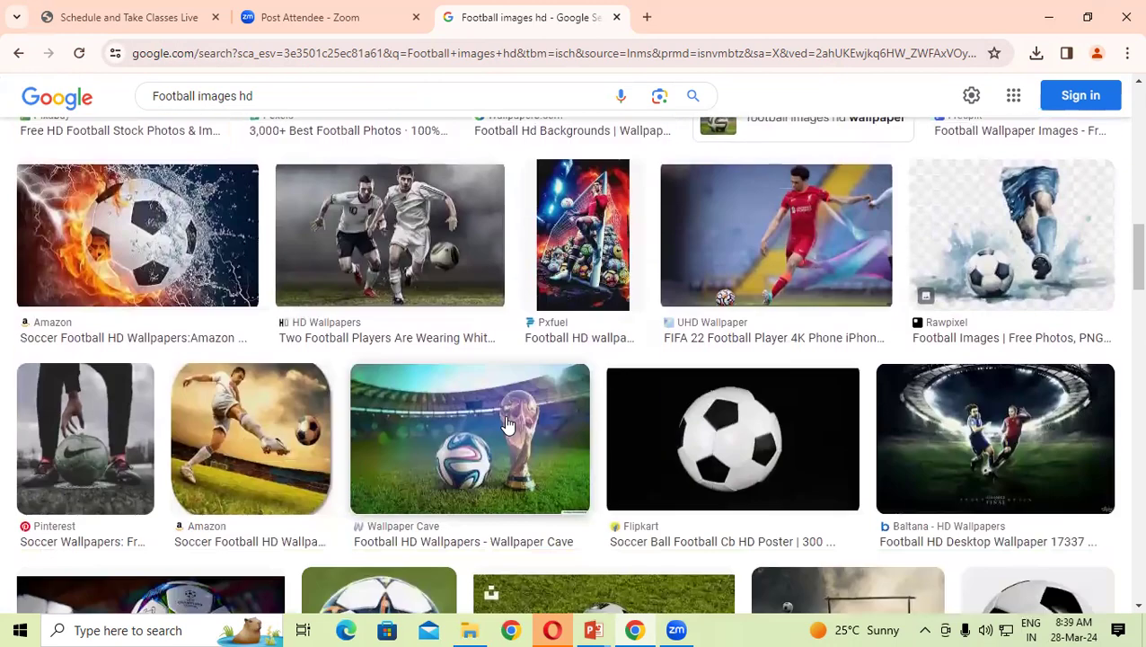
scroll(508, 423, down, 1)
scroll(506, 422, down, 1)
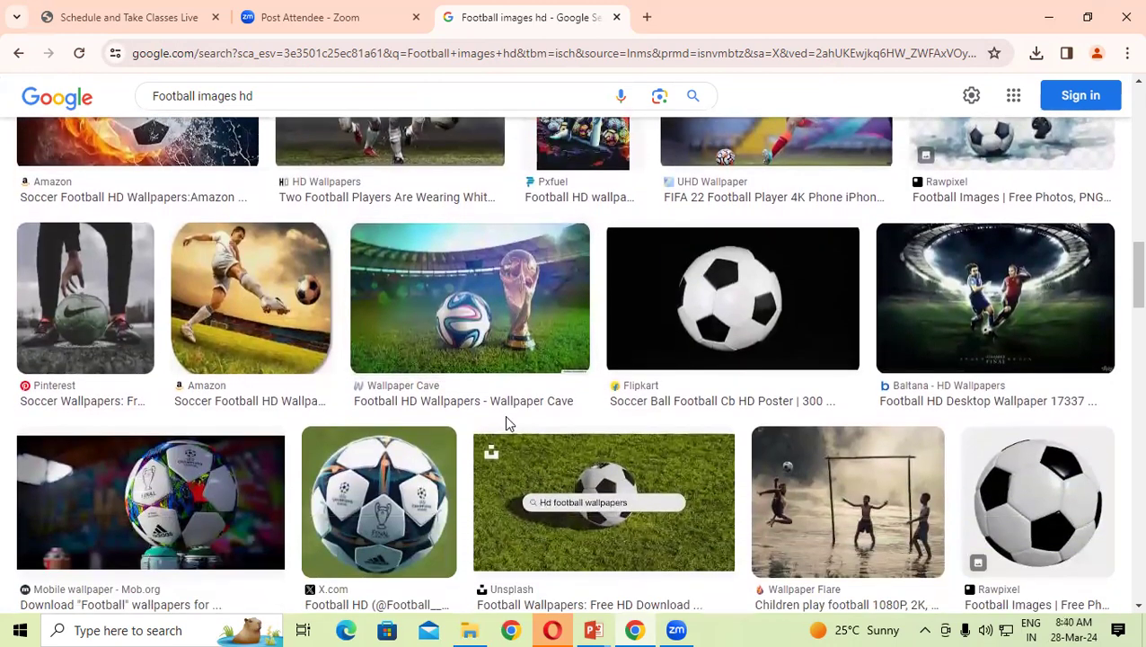
scroll(504, 415, down, 1)
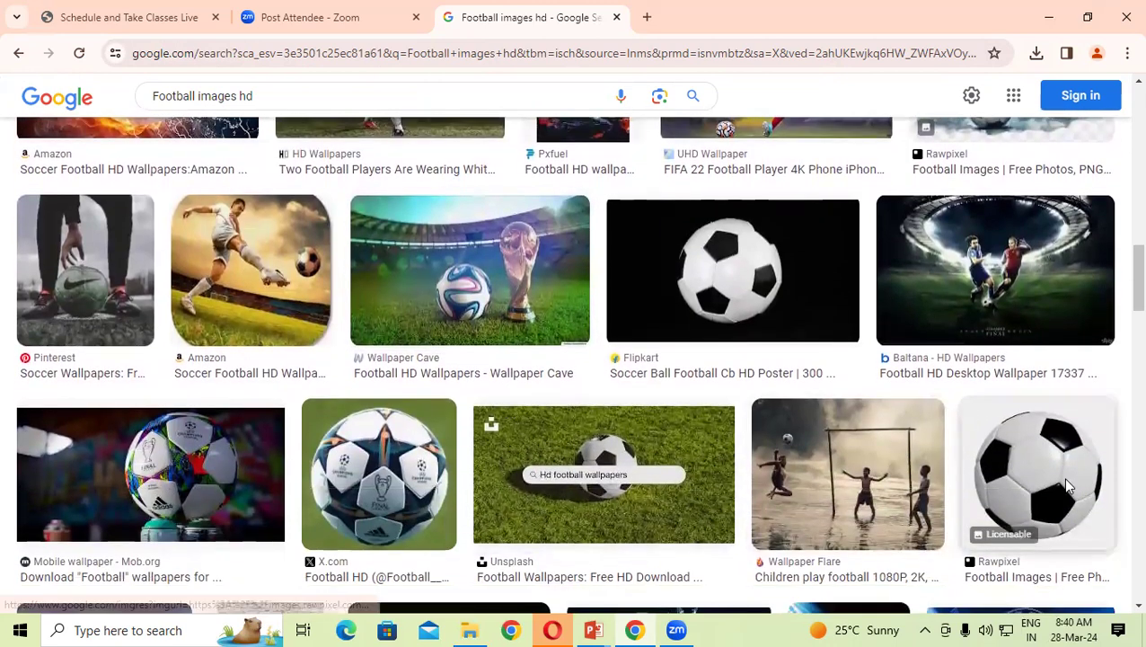
Start saving the Rawpixel football preview, then cancel the save.
click(1066, 483)
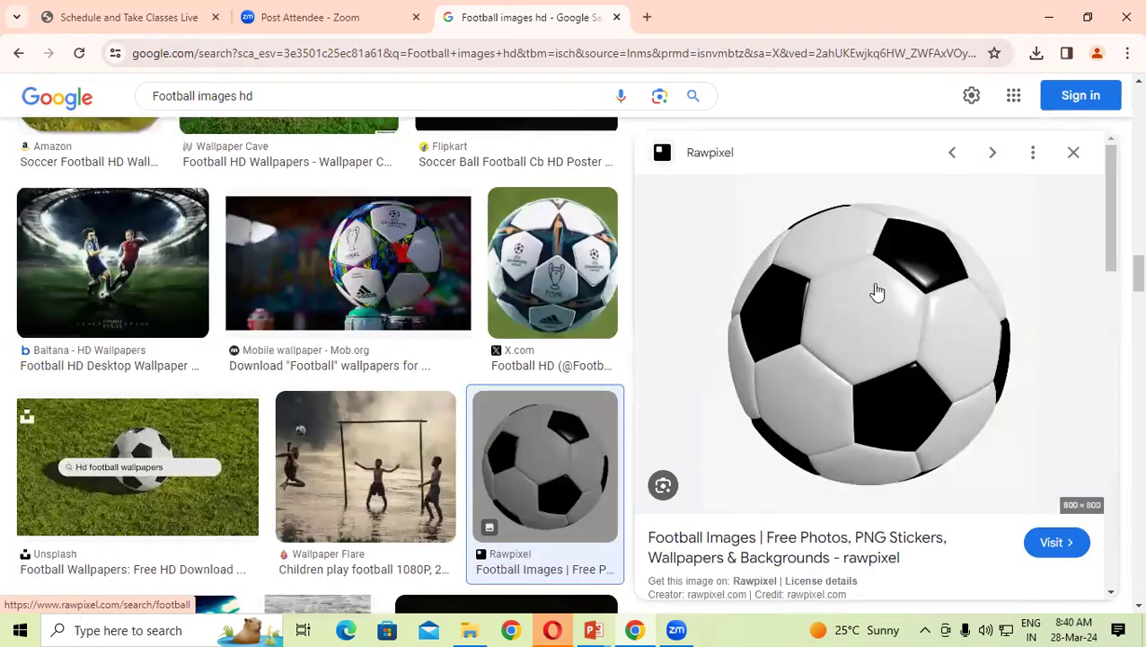
right_click(876, 286)
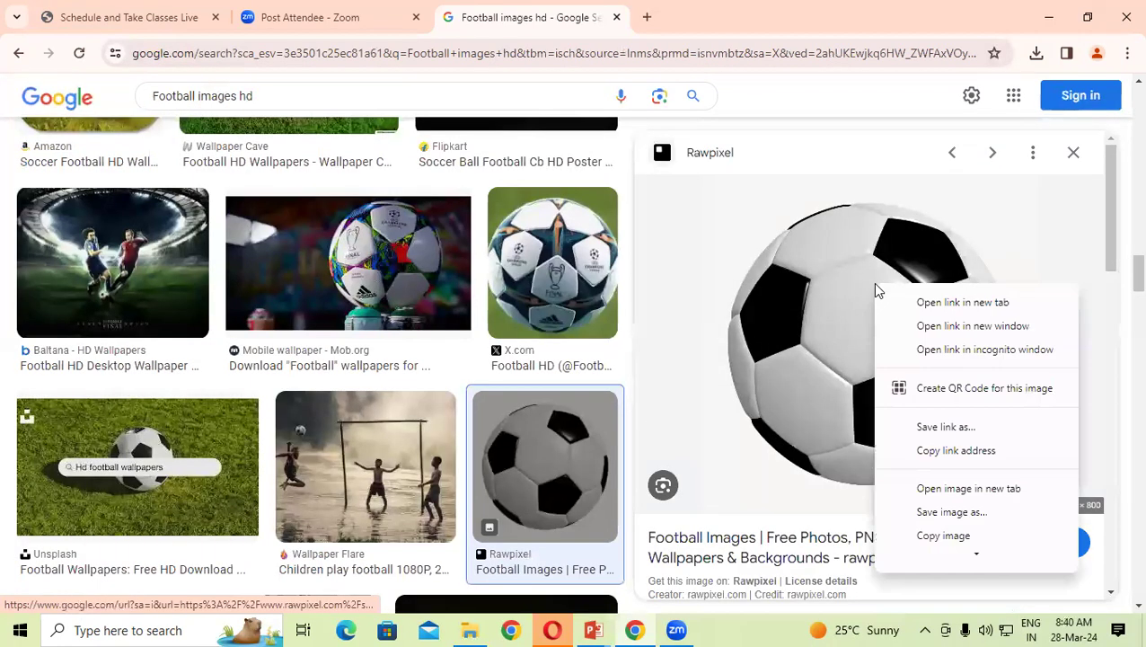
click(953, 512)
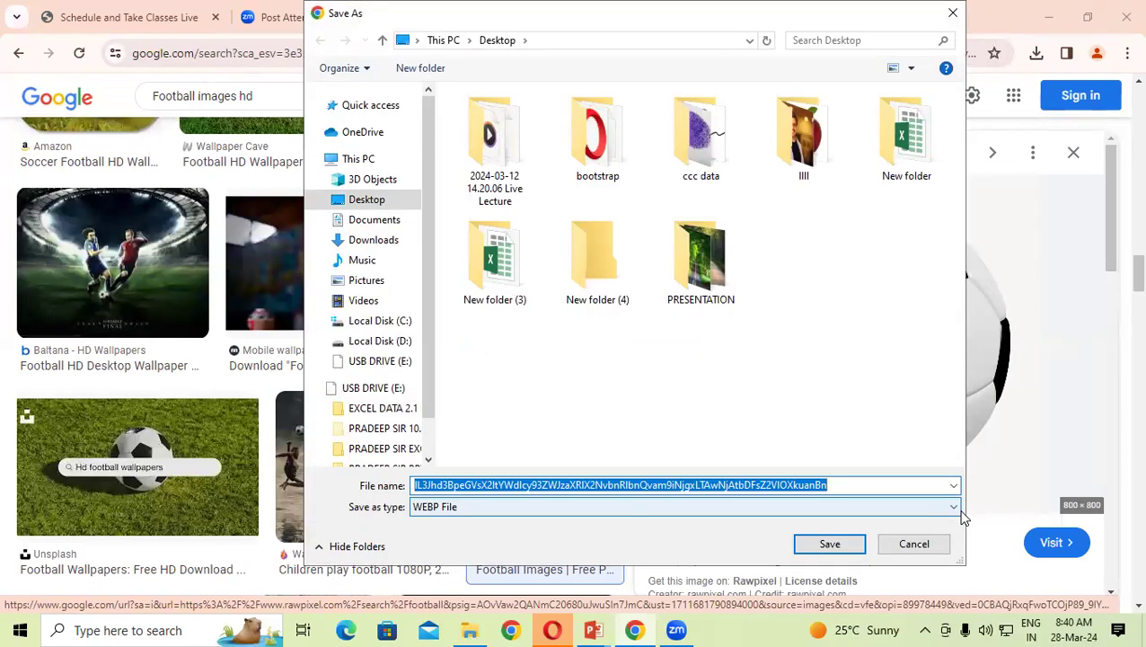
click(953, 13)
Save the CleanPNG football image to the Desktop as football.
scroll(952, 275, down, 2)
scroll(952, 275, down, 1)
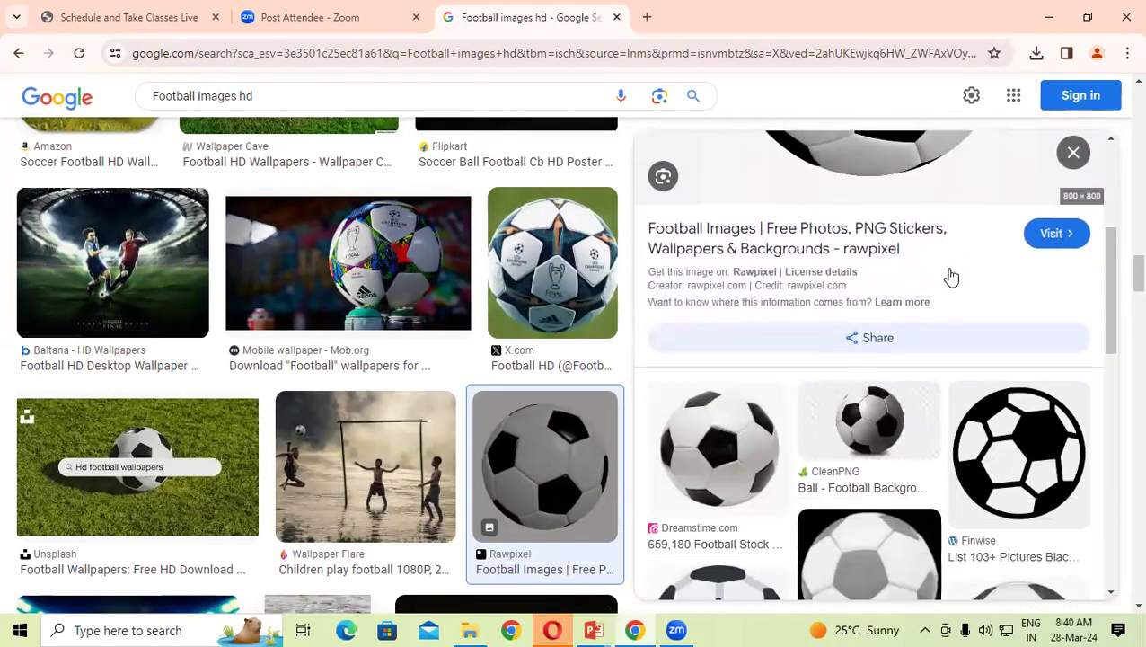
scroll(952, 275, down, 1)
scroll(951, 275, down, 2)
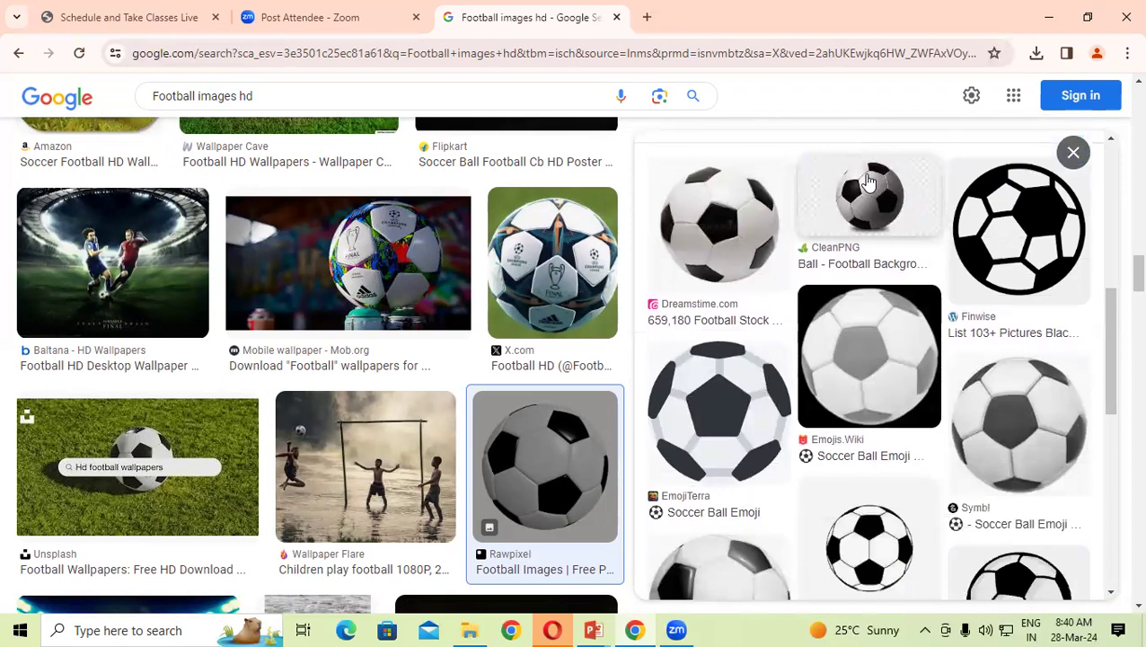
click(870, 189)
right_click(886, 270)
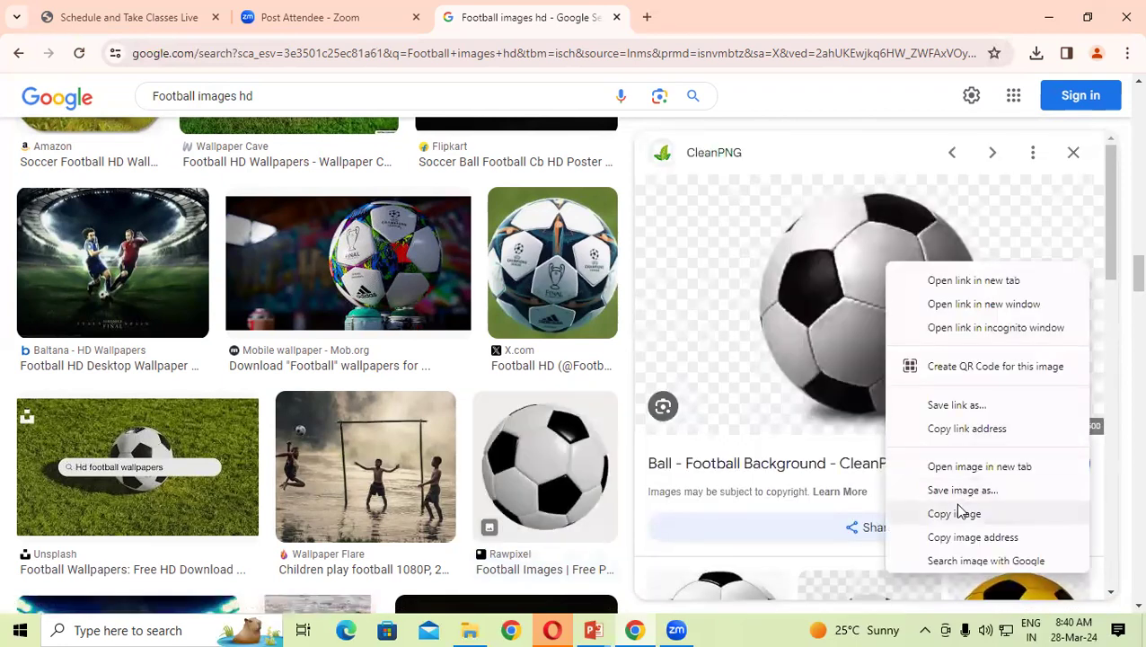
click(960, 489)
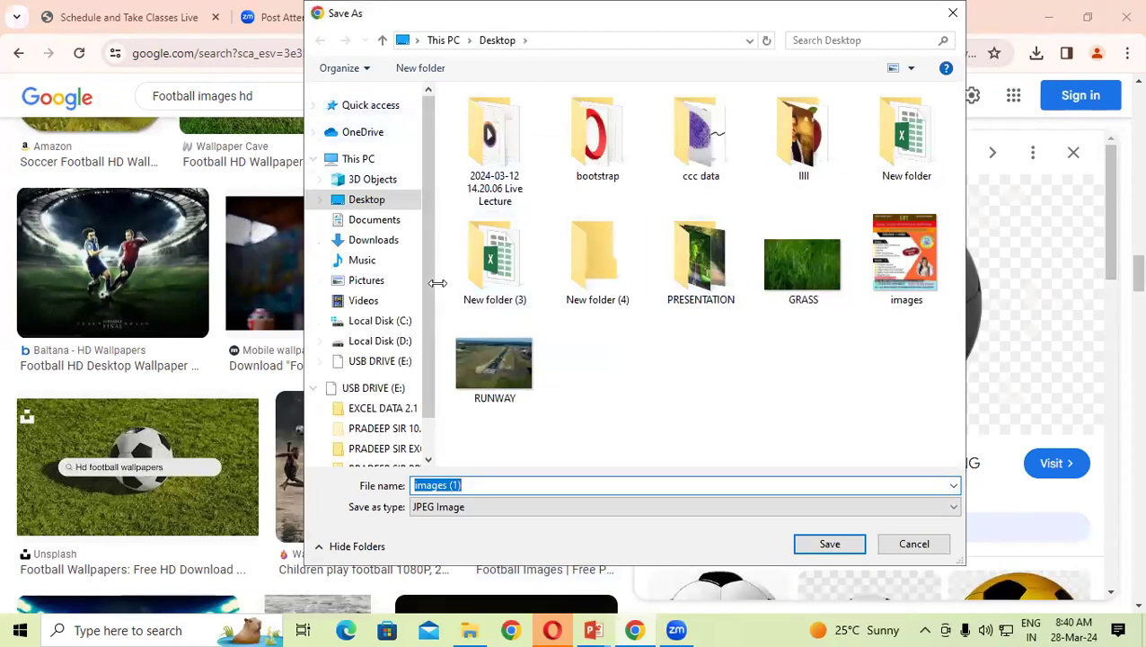
click(400, 201)
click(534, 485)
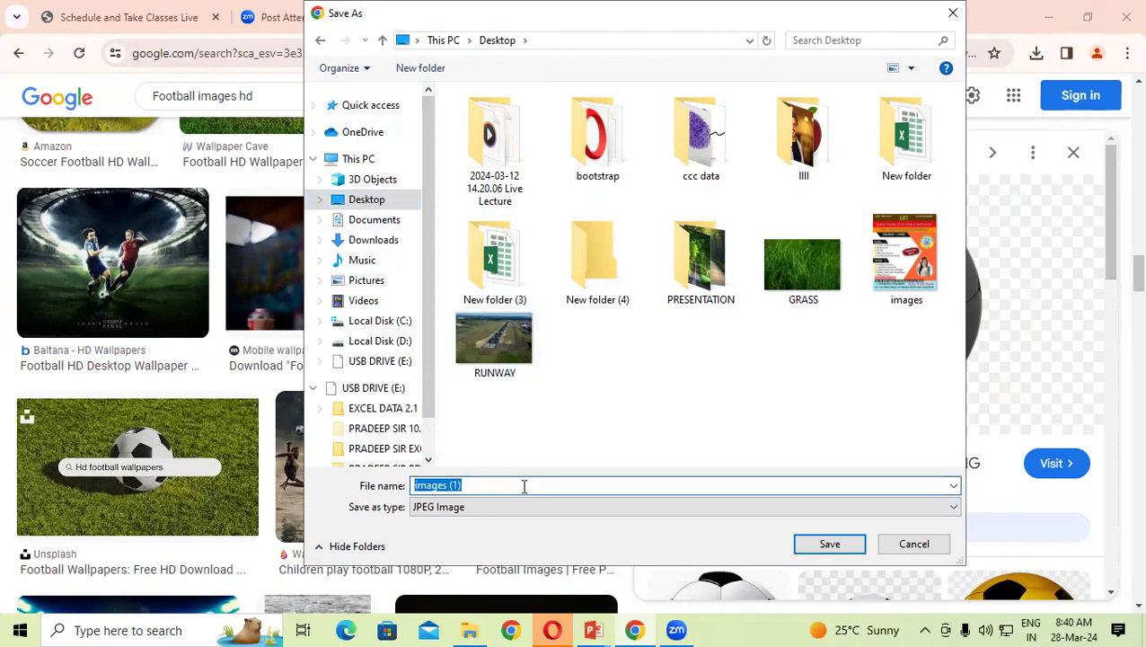
text(footbaa)
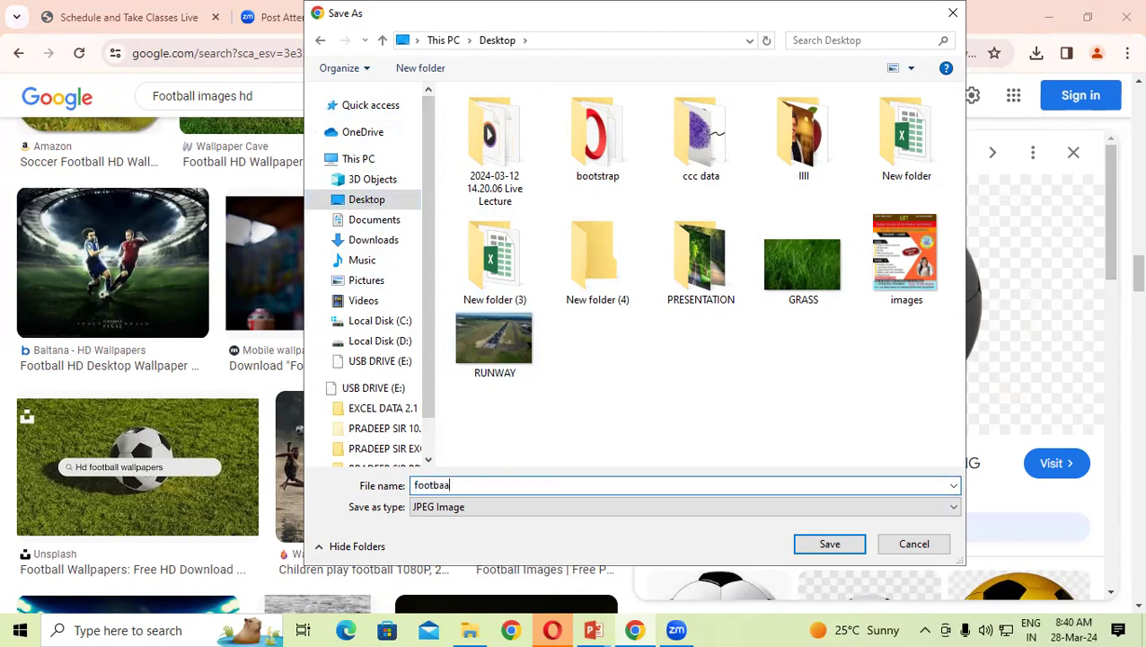
text(ll)
click(830, 544)
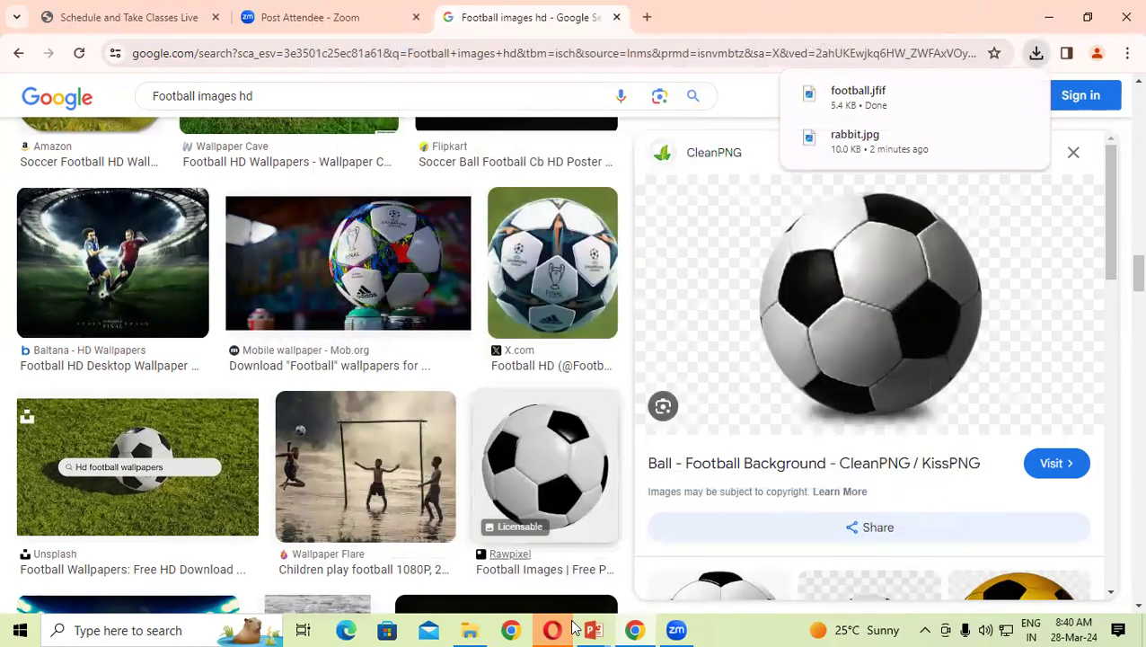
mouse_move(602, 629)
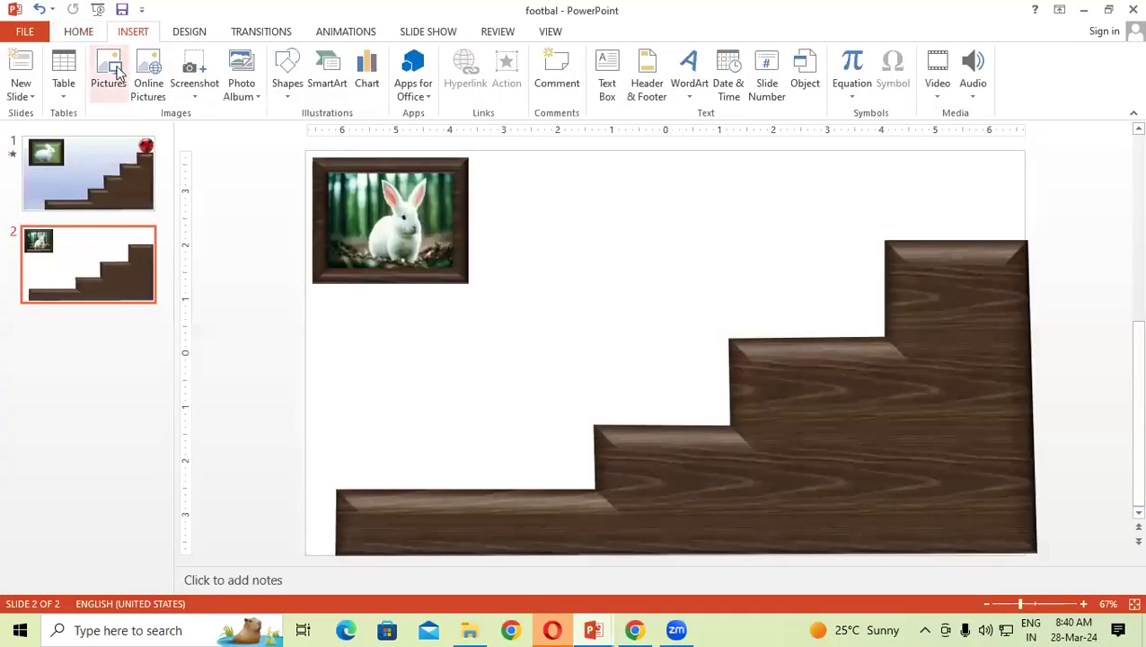
Insert the football picture from the Desktop onto slide 2, then delete it.
click(108, 74)
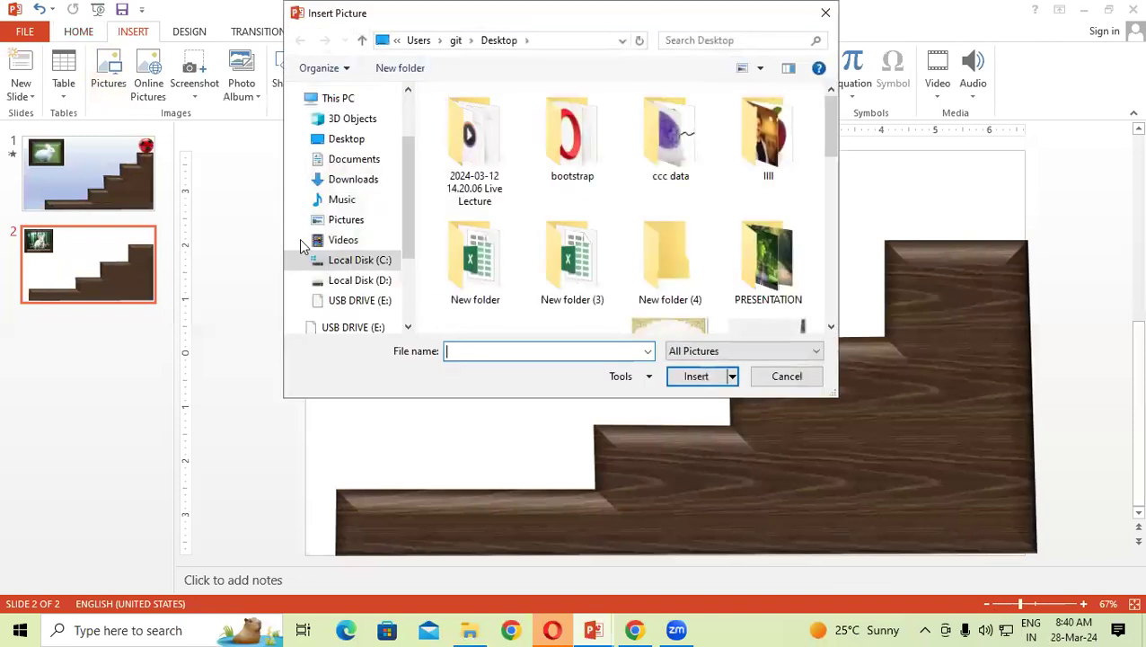
drag(409, 202, 393, 153)
click(346, 227)
drag(832, 129, 836, 232)
click(670, 167)
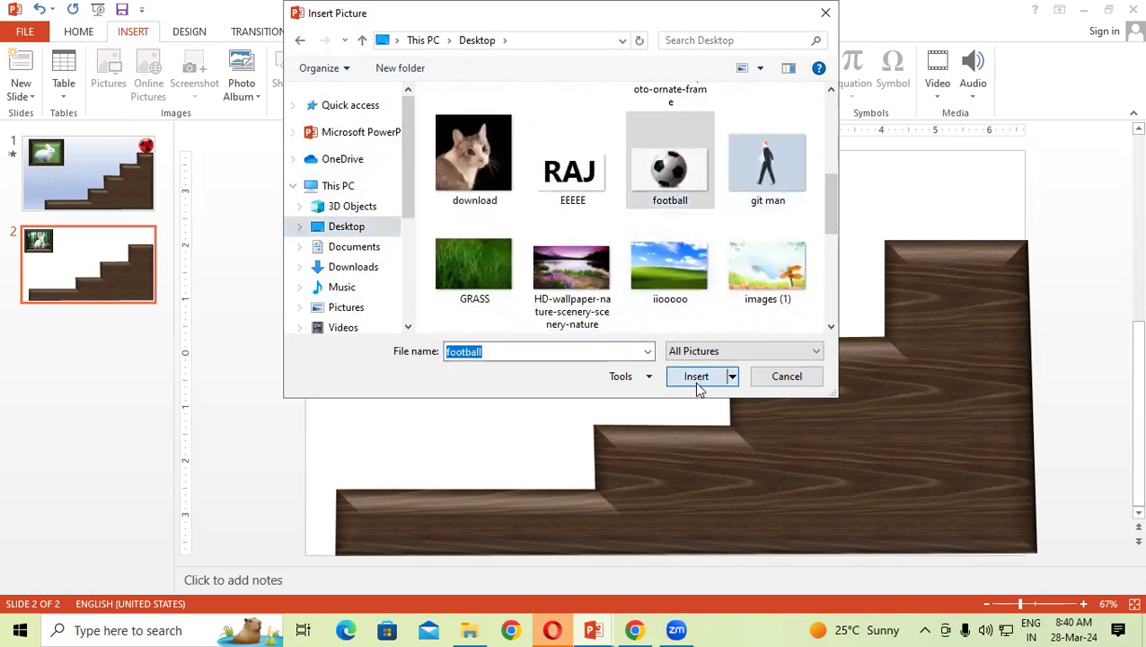
click(697, 377)
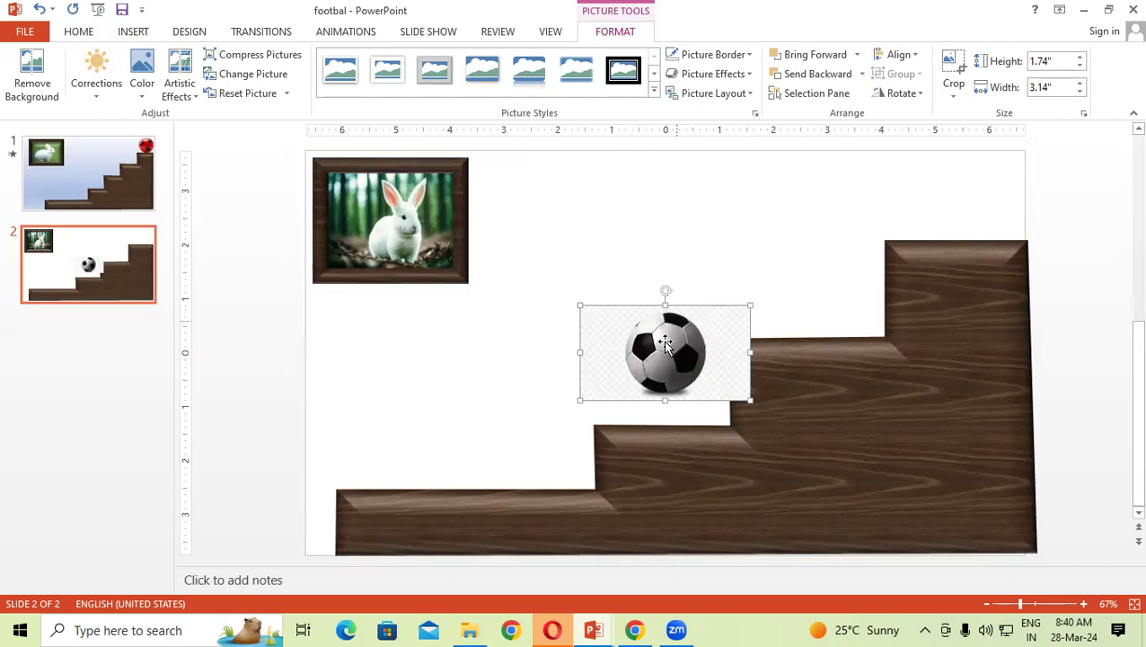
key(Delete)
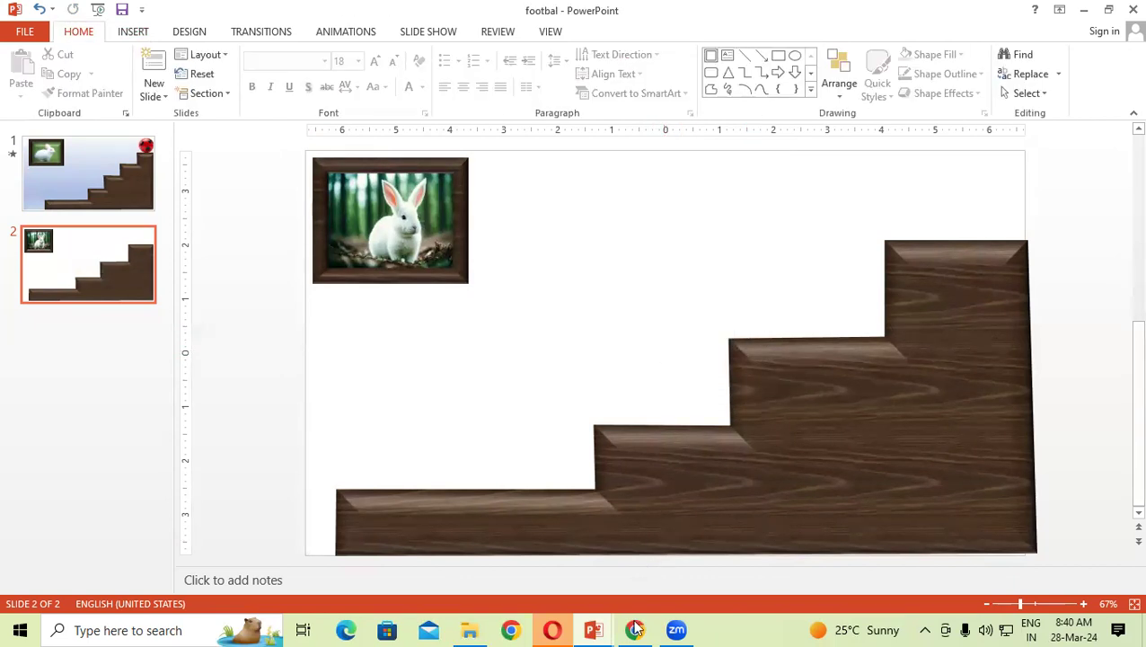
Upload the Desktop football image to remove.bg and download the background-free cut-out.
key(alt+Tab)
text(remov)
key(Return)
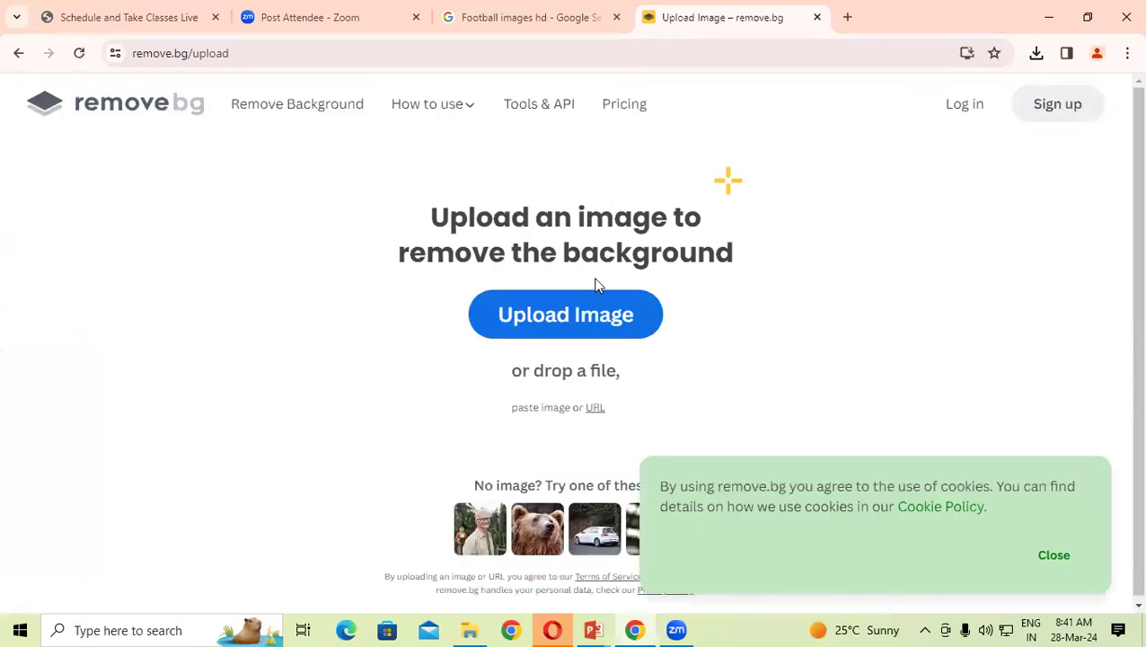
click(589, 322)
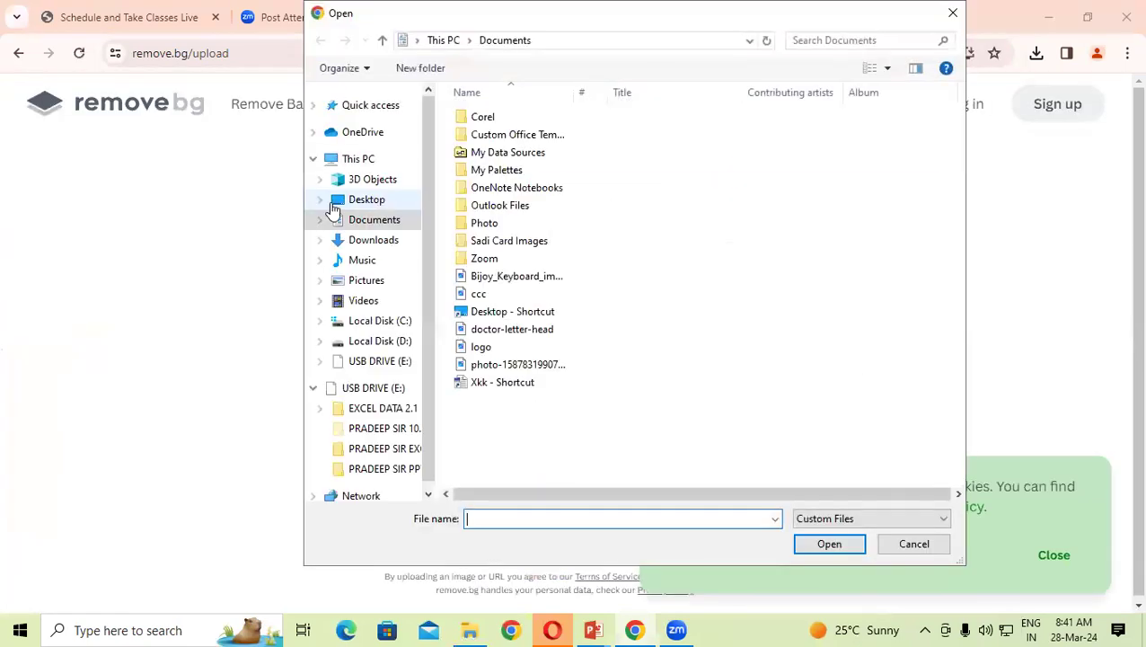
click(368, 206)
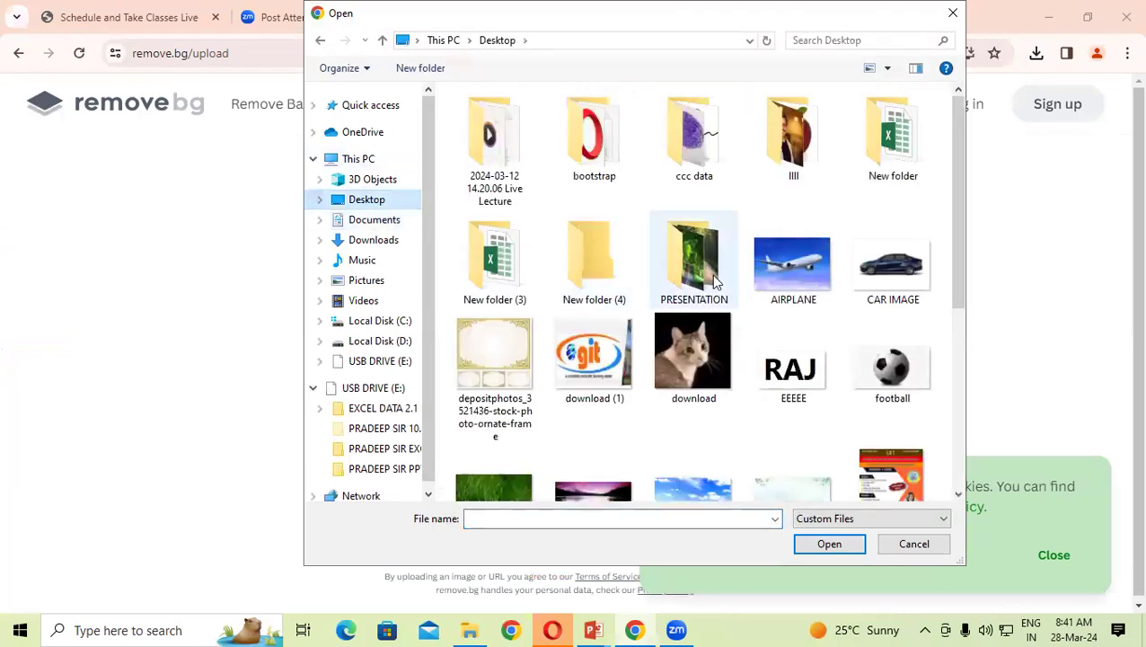
click(893, 364)
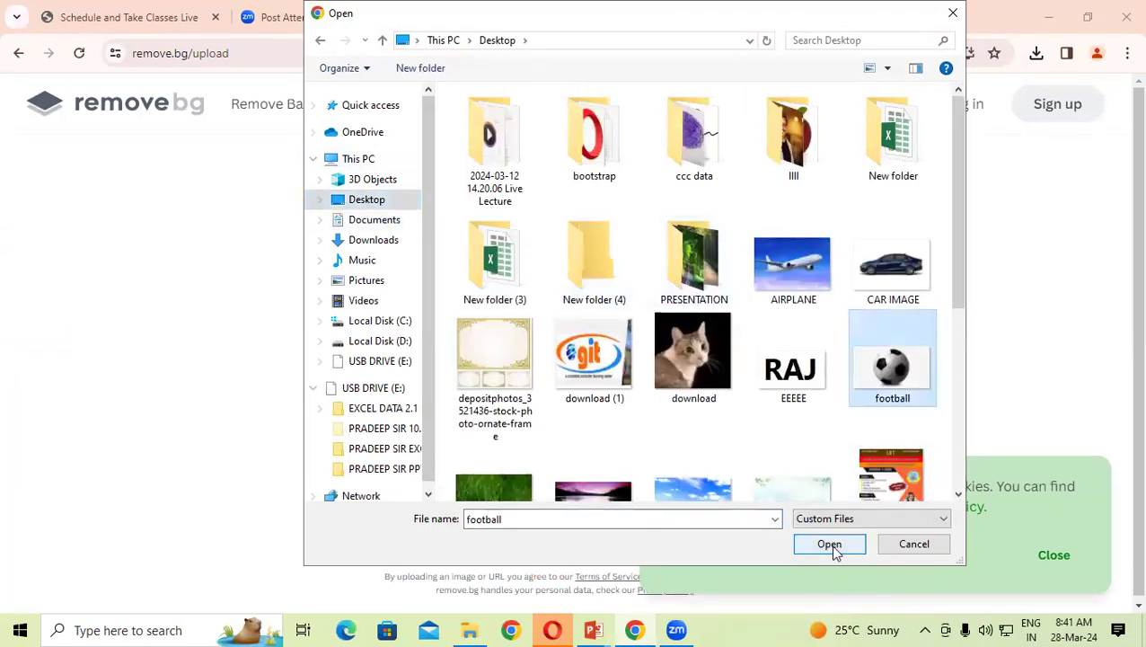
click(830, 545)
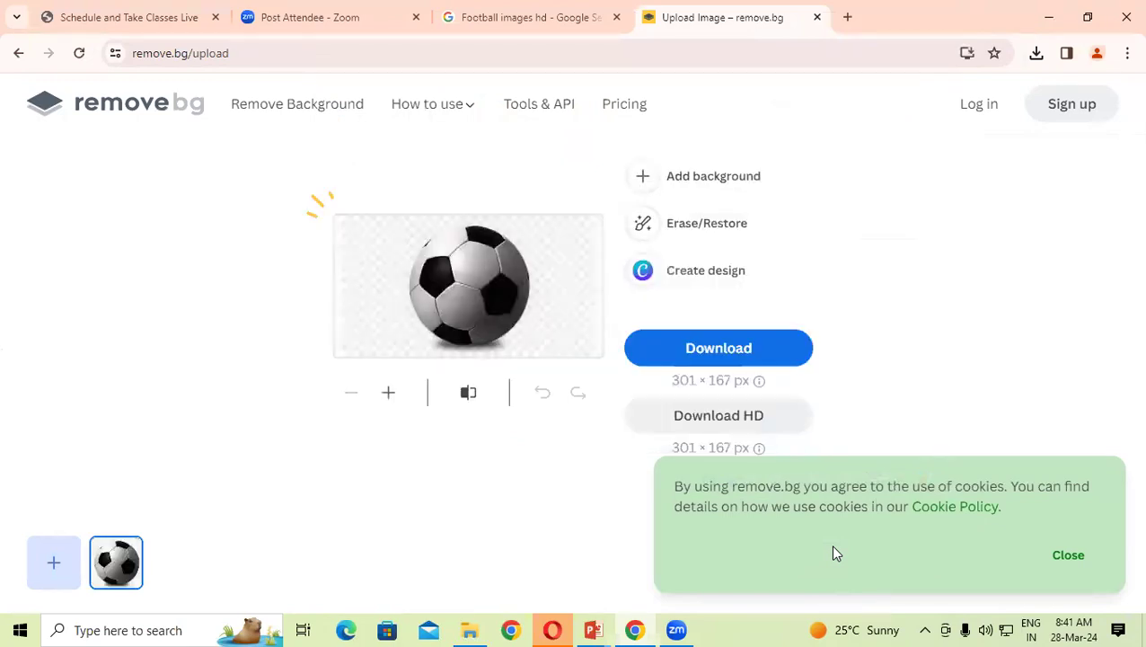
click(768, 359)
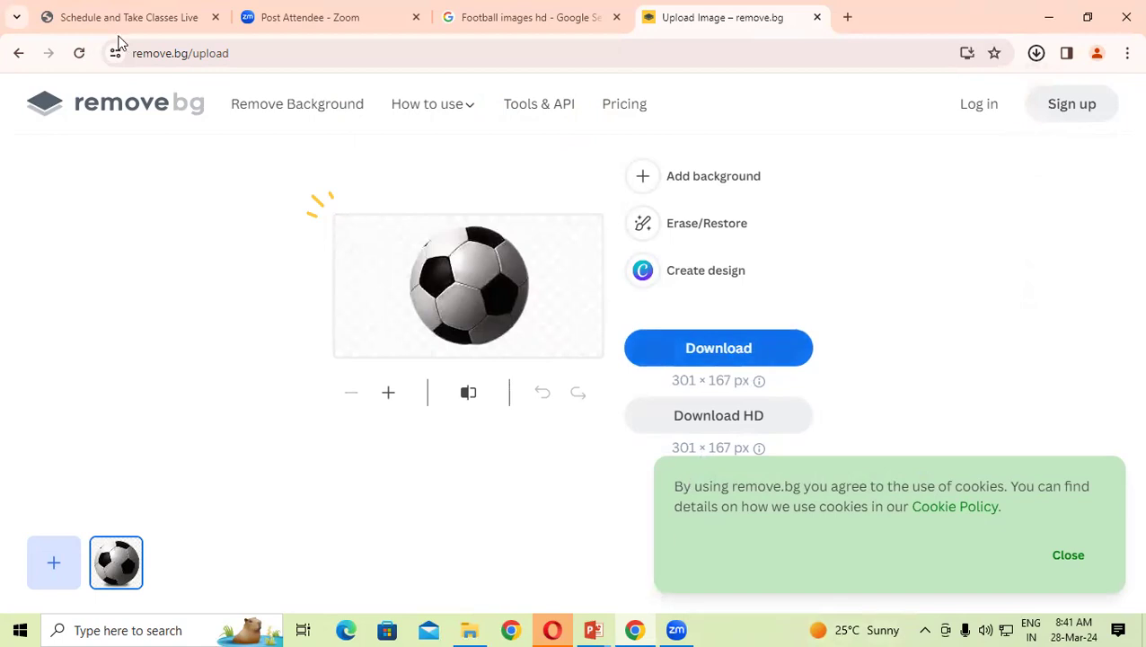
Open PowerPoint's picture chooser on the Downloads folder for slide 2.
key(alt+Tab)
click(107, 72)
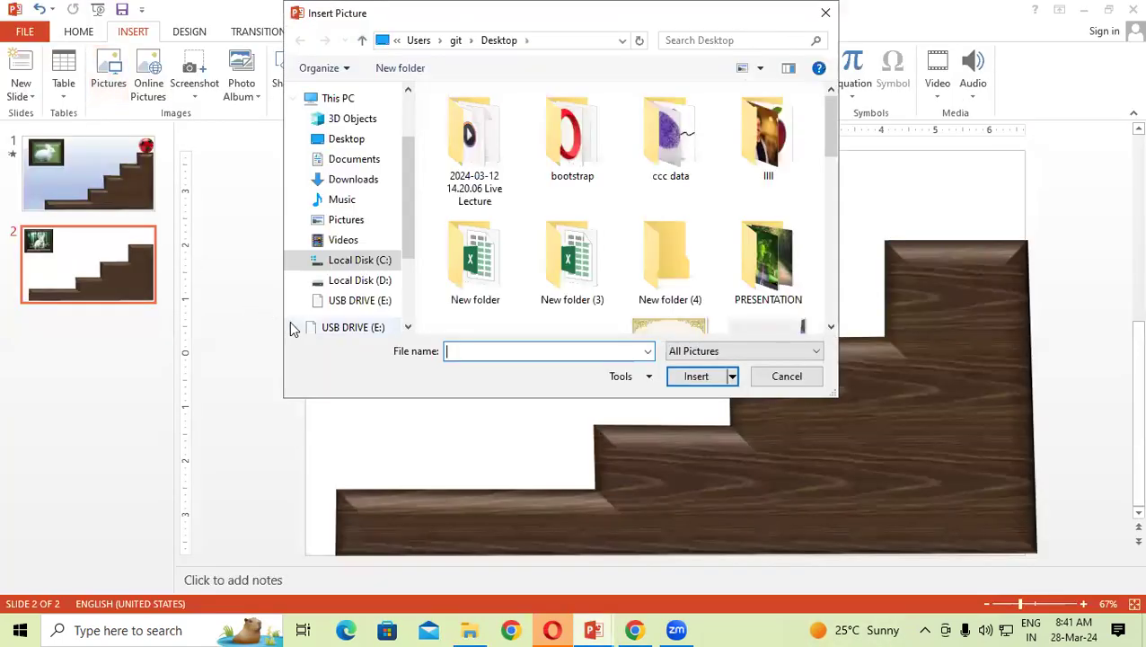
click(380, 184)
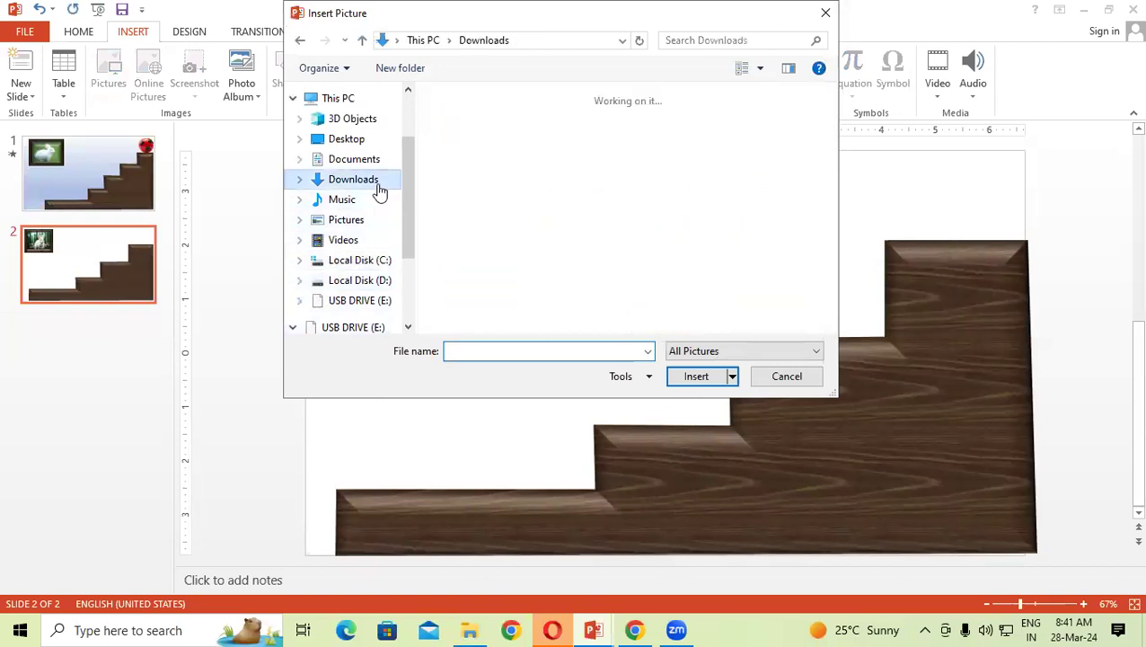
scroll(755, 189, up, 5)
Insert the background-free football picture, enlarge it, and move it up onto the top stair.
click(557, 124)
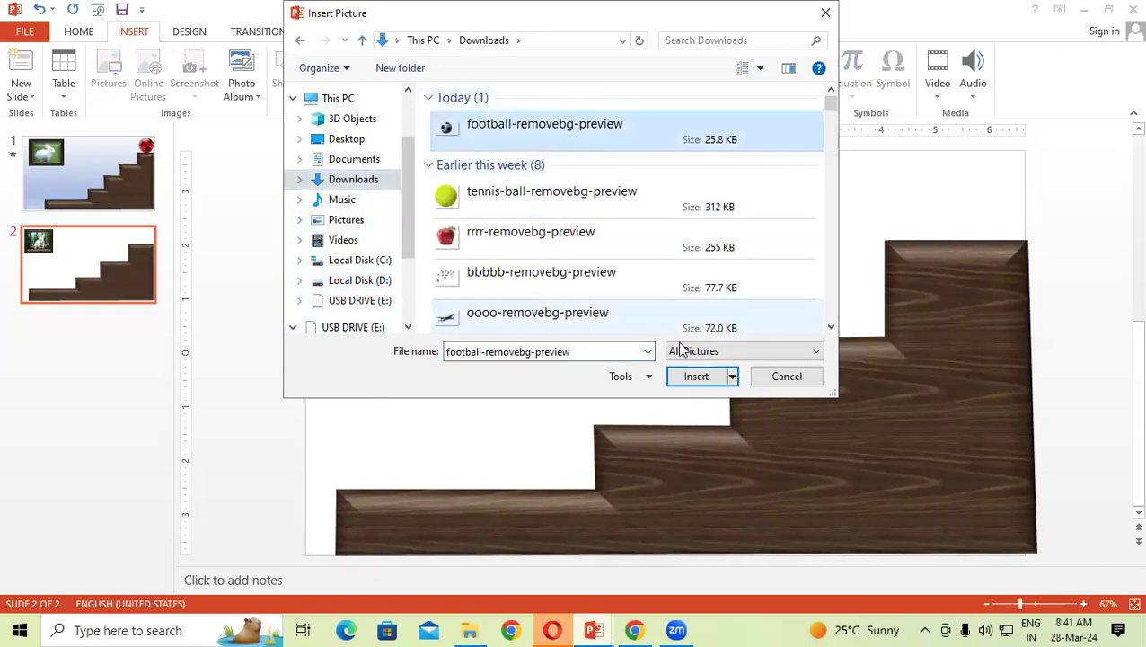
click(696, 376)
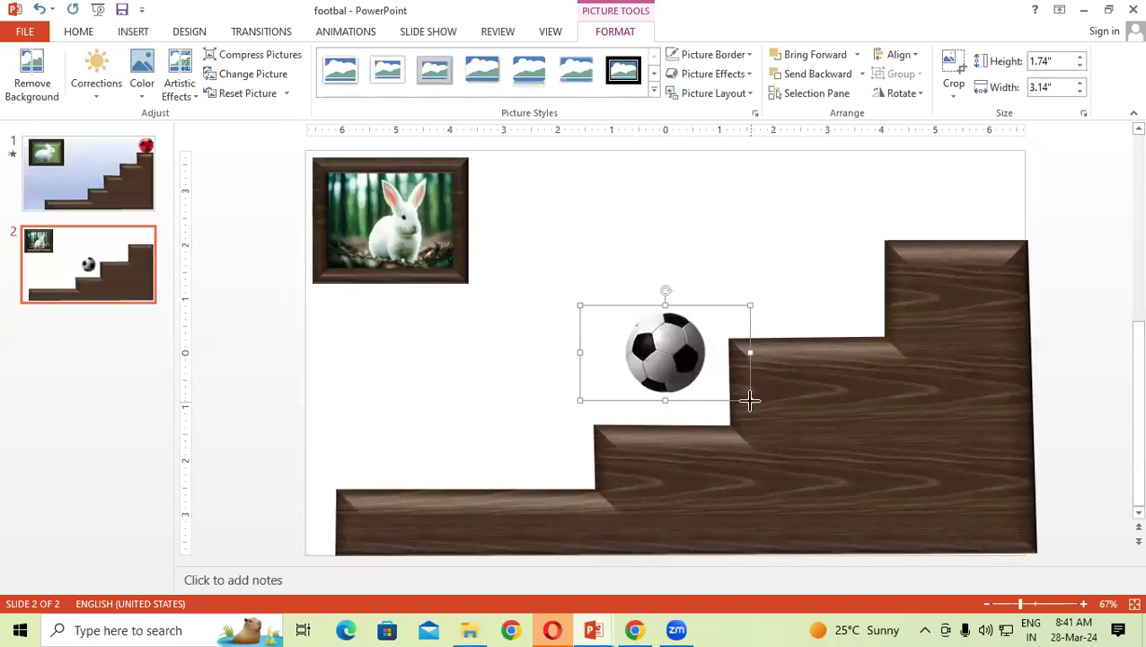
drag(750, 401, 834, 442)
drag(661, 410, 895, 261)
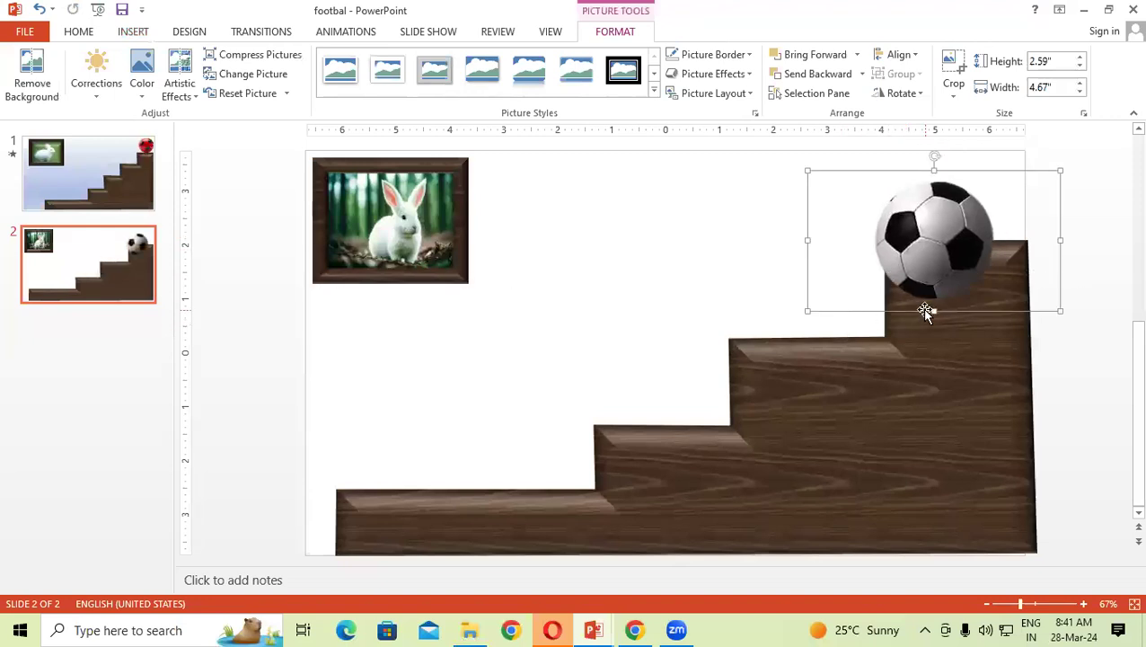
Resize the football to about 1.82" by 3.33" and seat it on the highest step.
drag(934, 310, 934, 284)
drag(803, 226, 864, 226)
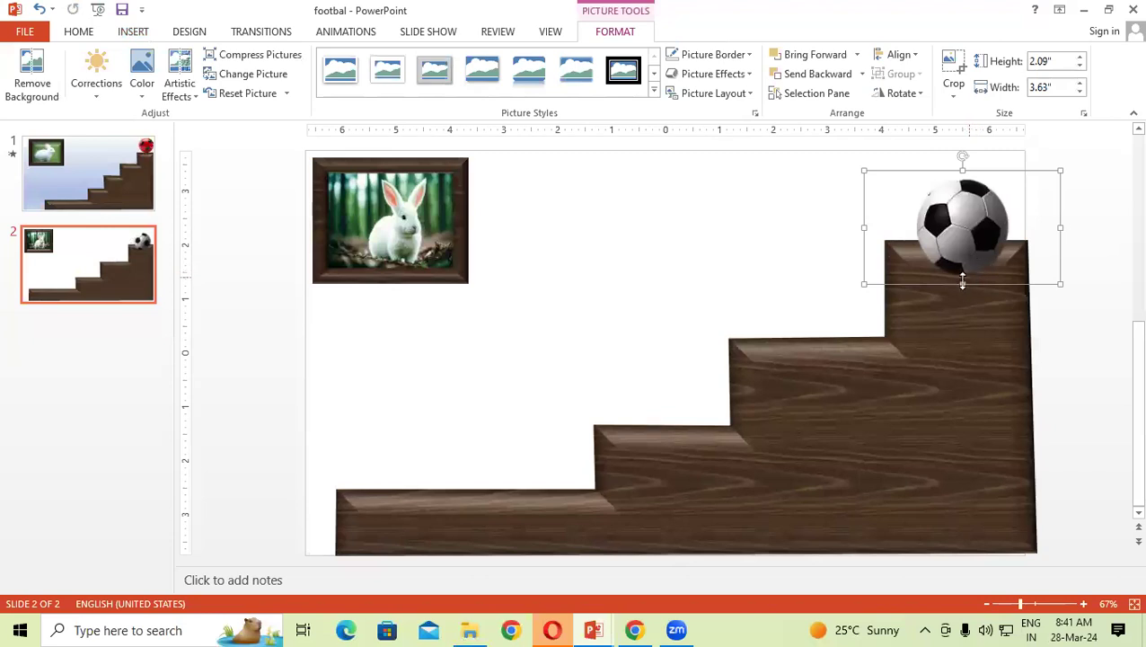
drag(960, 270, 959, 222)
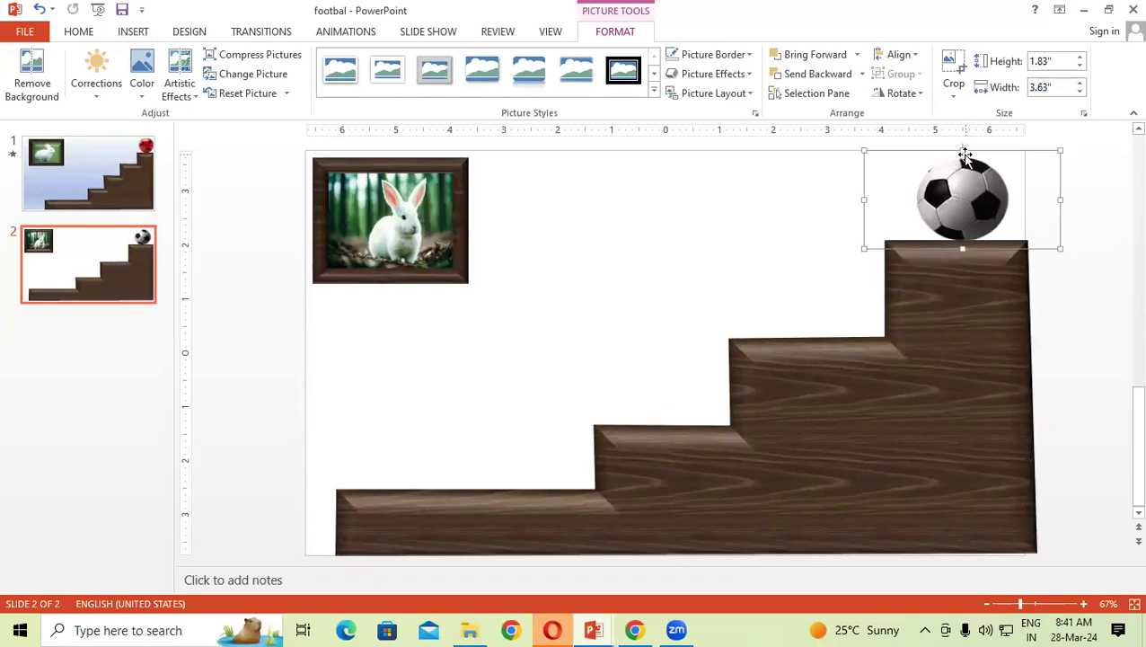
drag(963, 150, 963, 152)
click(730, 281)
click(965, 175)
drag(866, 198, 880, 203)
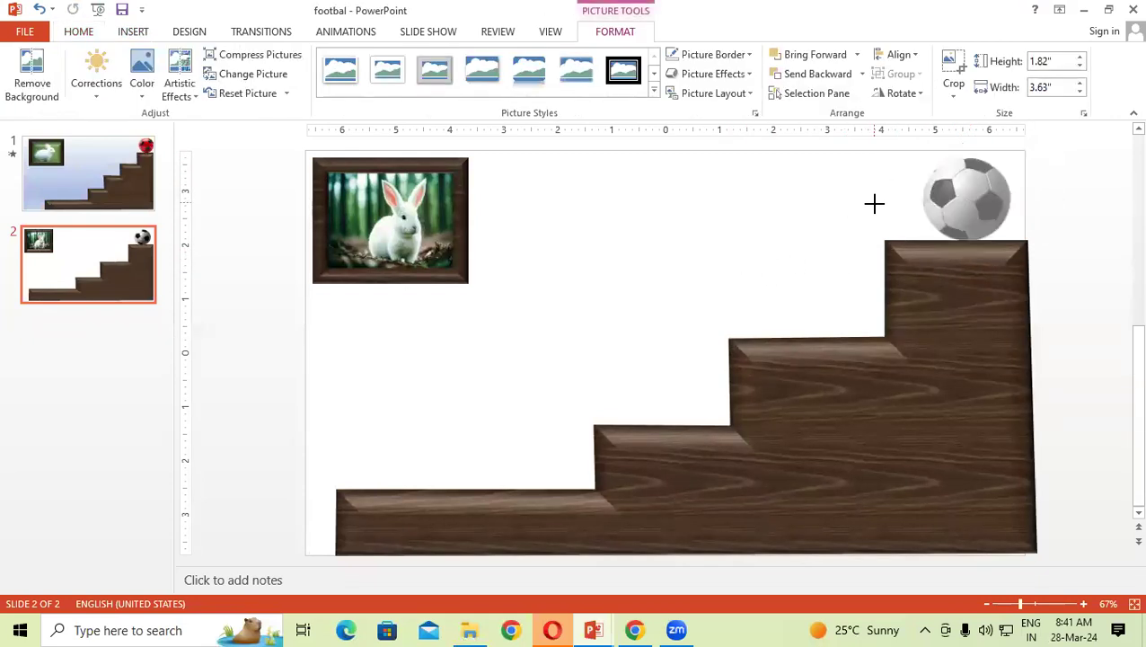
click(974, 192)
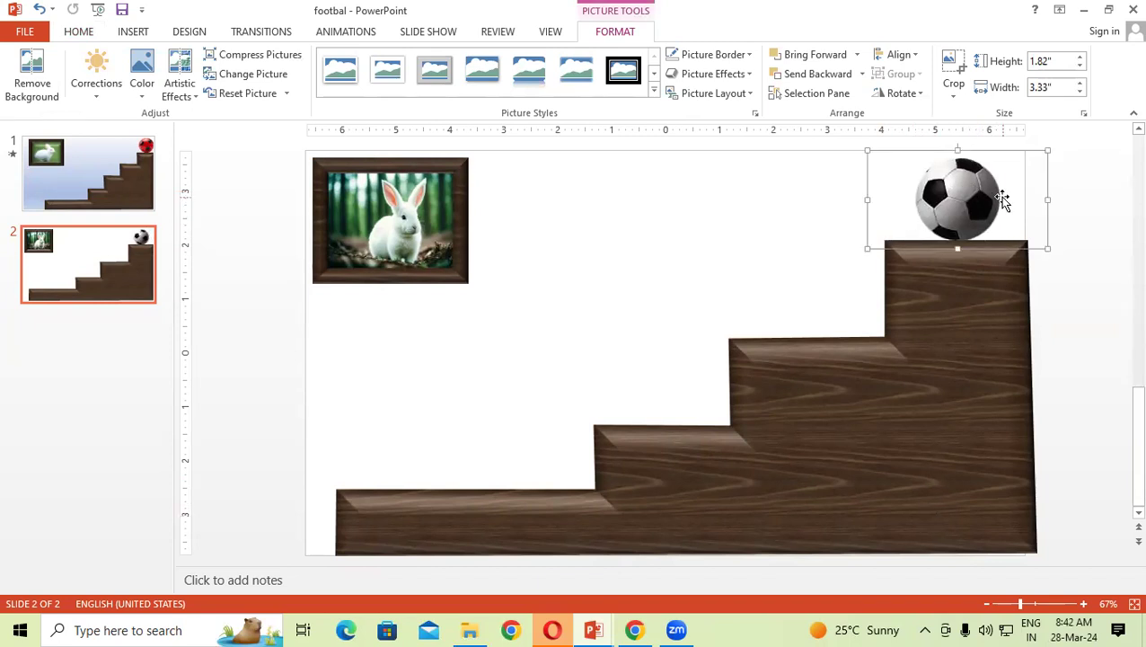
Give the football a Custom Path bouncing down each step to the slide's bottom-left.
click(368, 34)
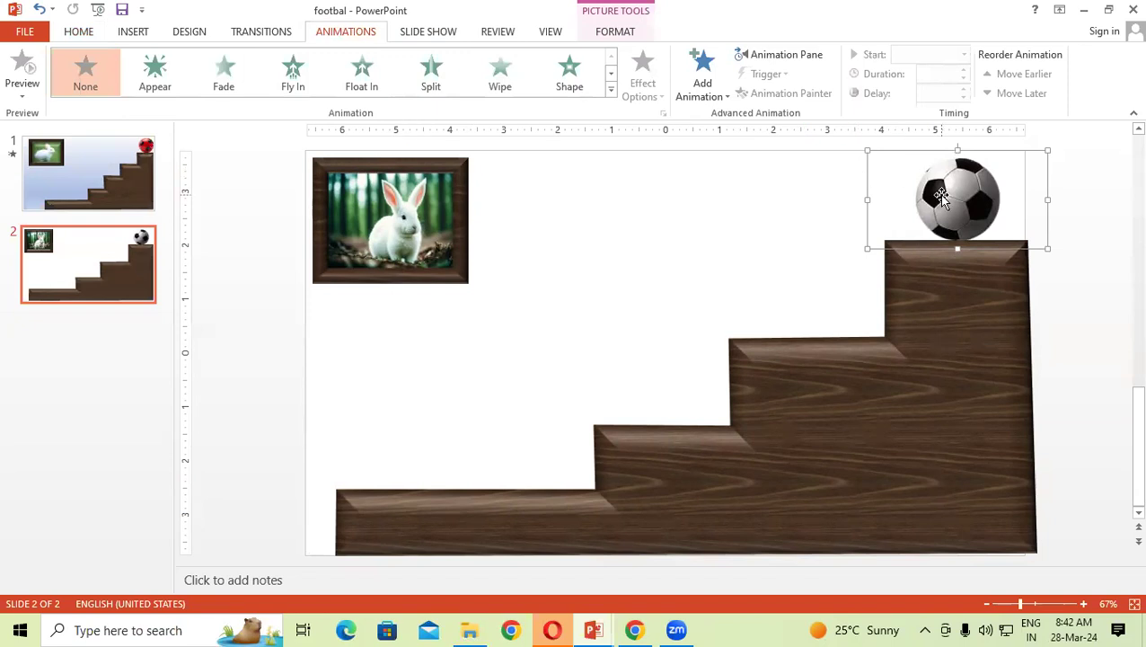
click(554, 203)
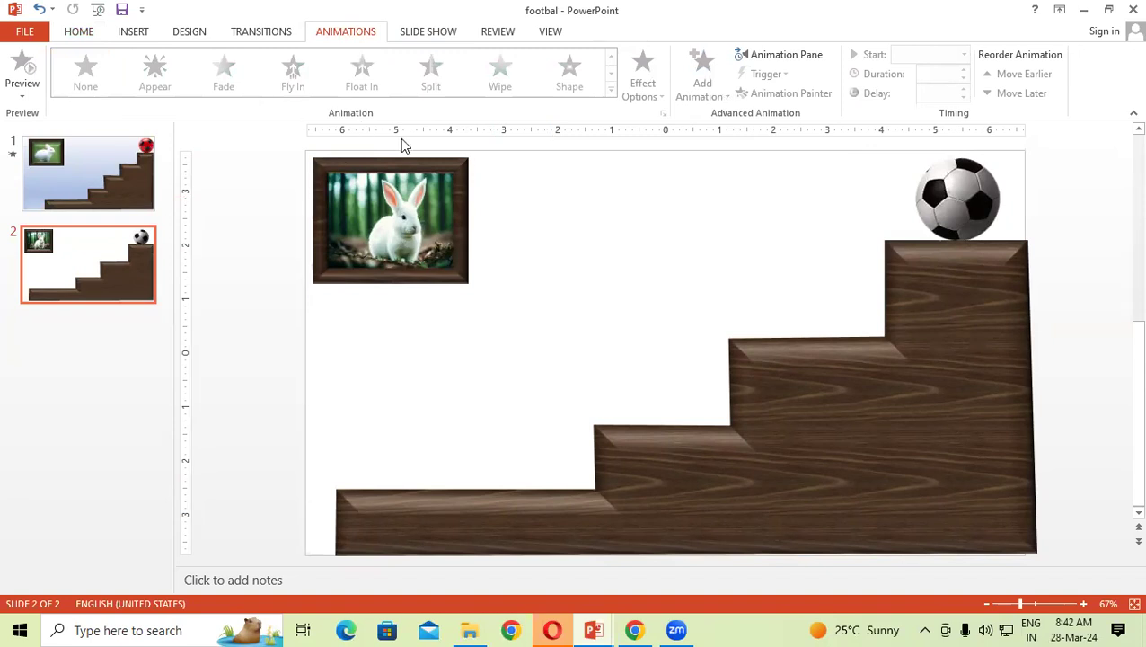
click(937, 184)
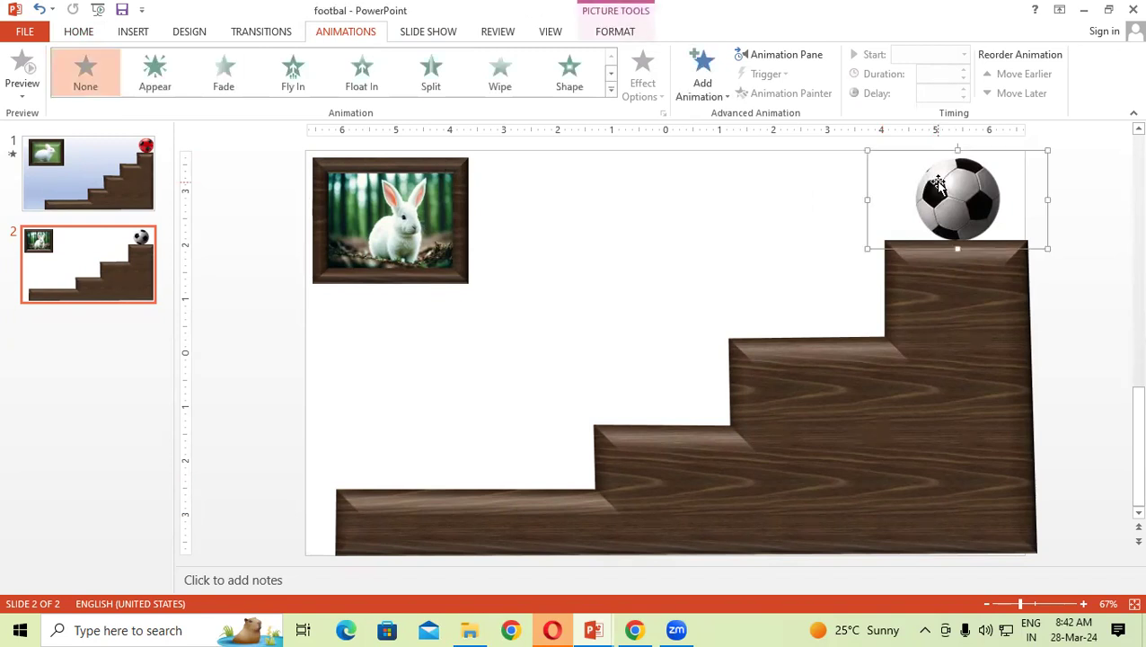
click(611, 93)
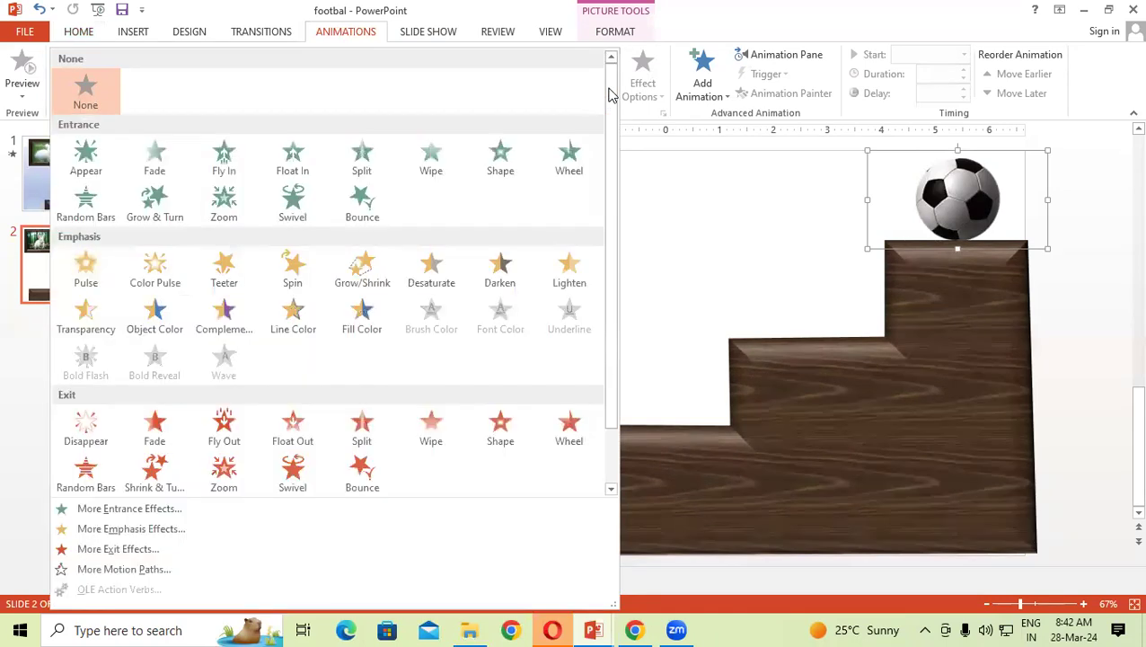
scroll(611, 125, down, 1)
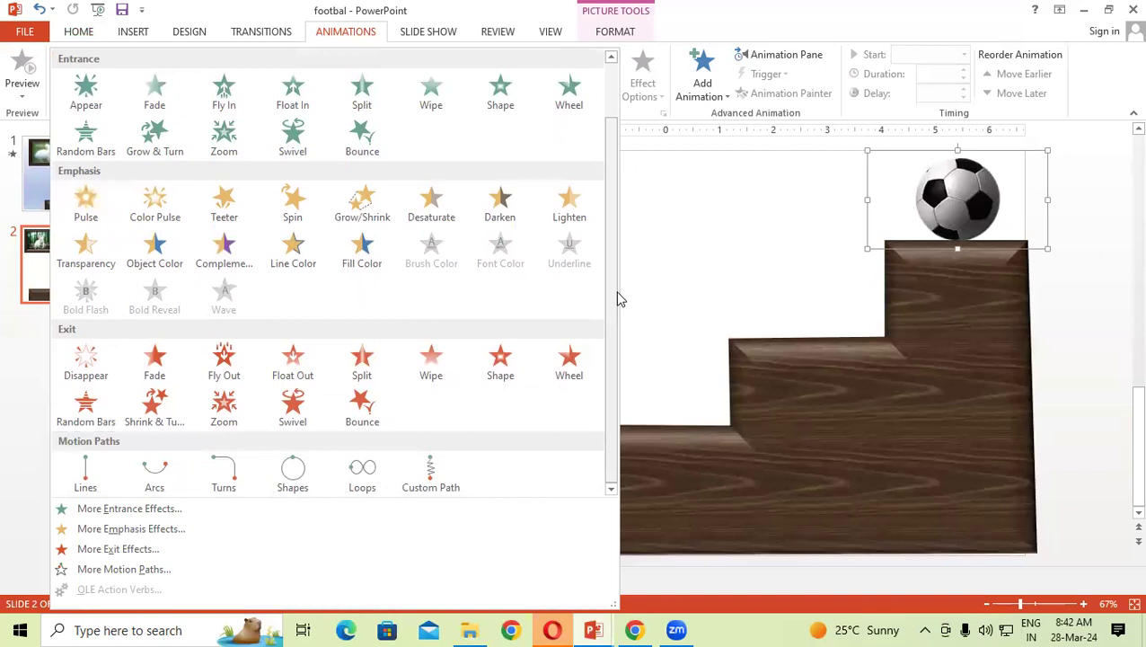
click(438, 476)
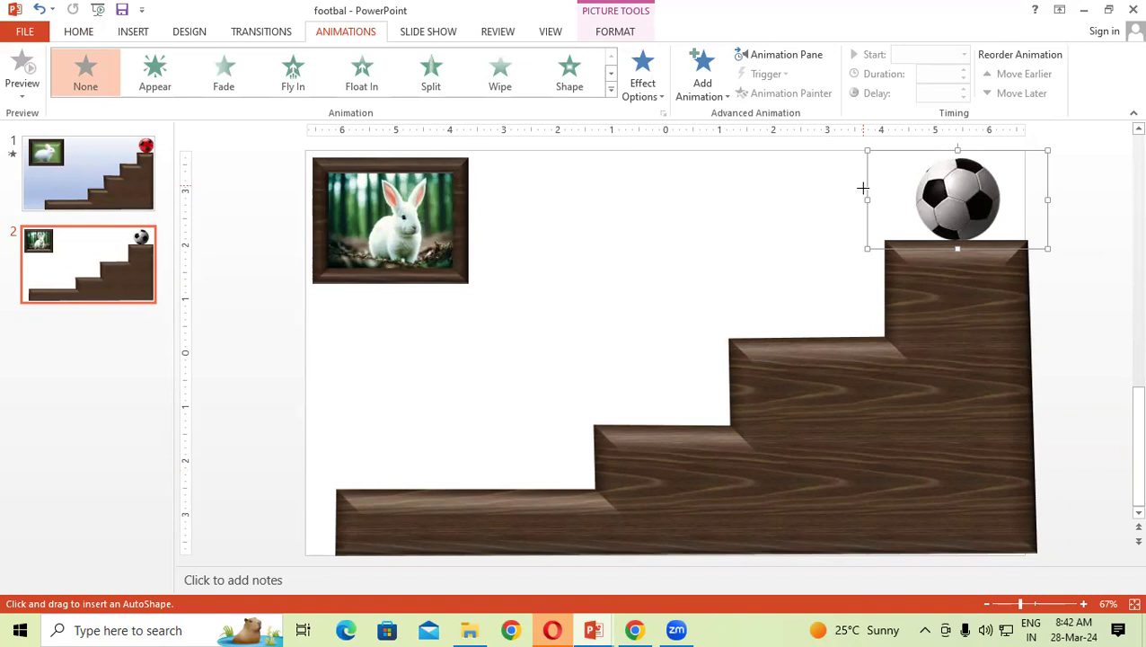
mouse_move(866, 191)
mouse_down()
mouse_move(803, 251)
mouse_move(707, 300)
mouse_move(649, 420)
mouse_move(545, 394)
mouse_move(471, 450)
mouse_move(464, 483)
mouse_move(336, 475)
mouse_up()
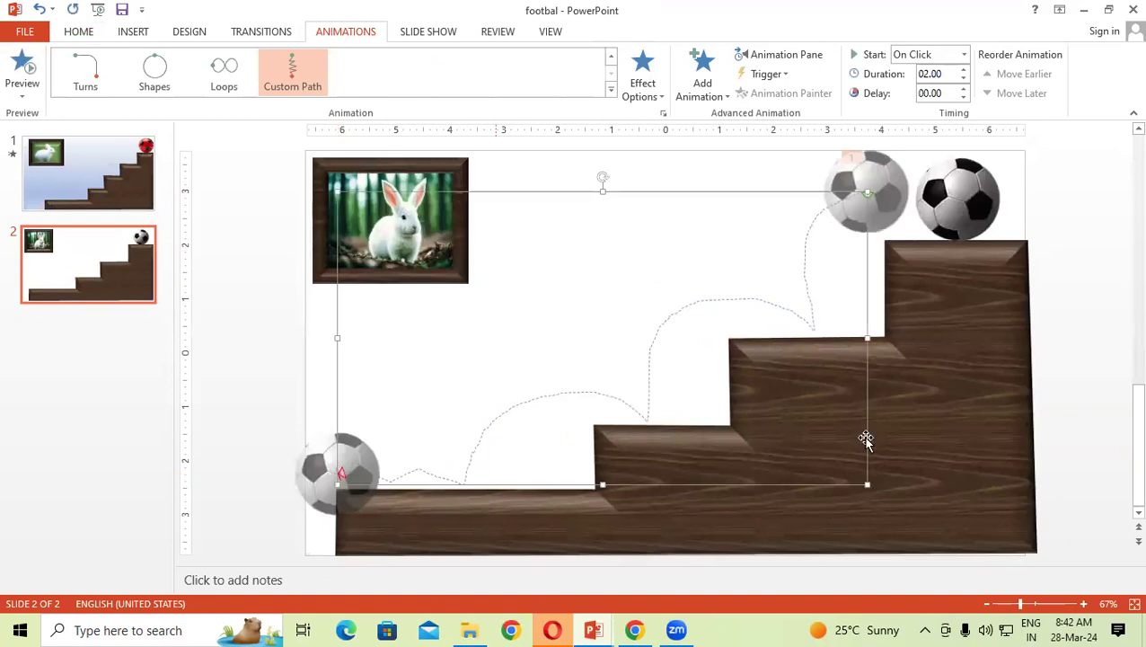
Set the ball's motion path to start With Previous.
click(964, 80)
click(964, 79)
click(963, 55)
click(1023, 163)
click(964, 69)
click(965, 55)
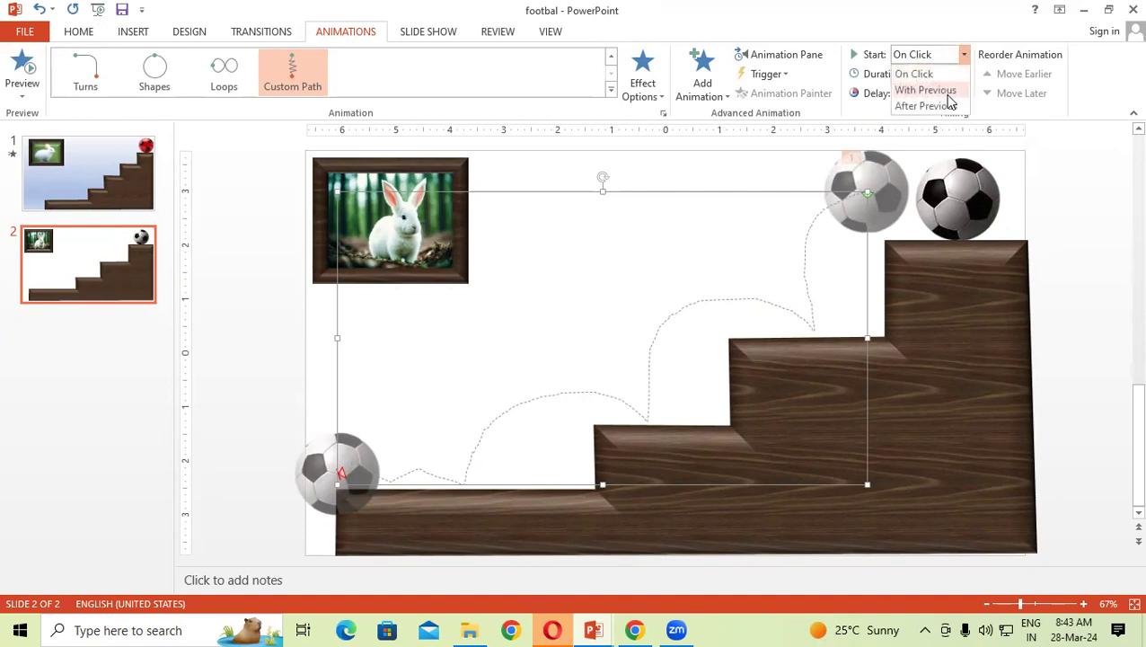
click(949, 93)
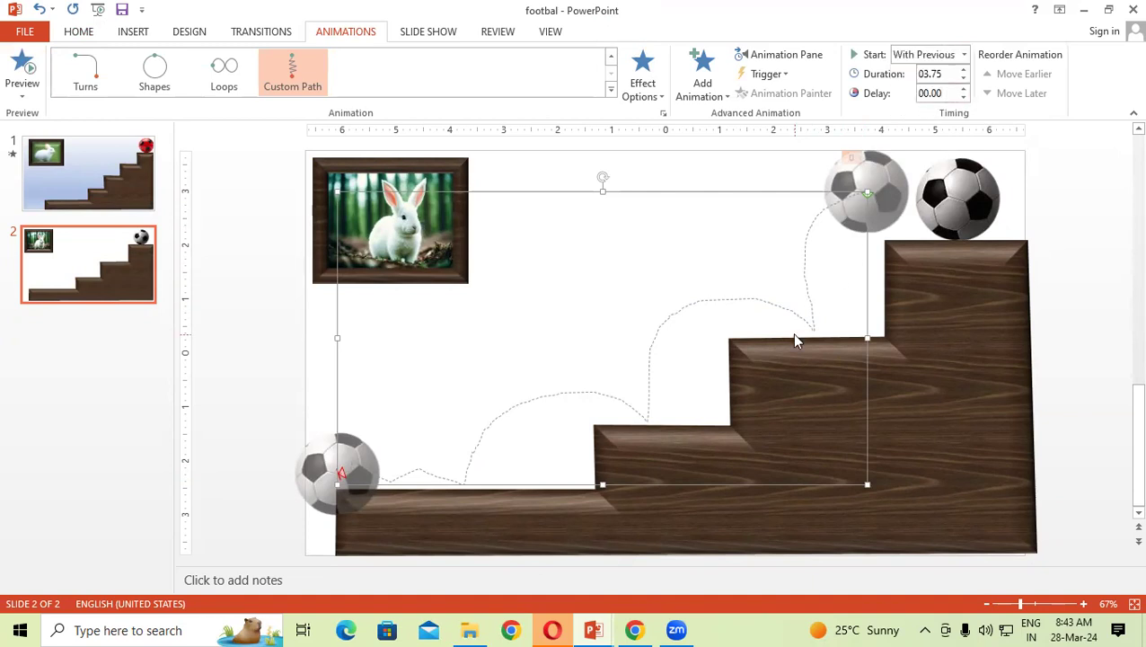
Preview the slide show, shorten the duration to 00.75 seconds, and open the Animation Pane.
key(shift+F5)
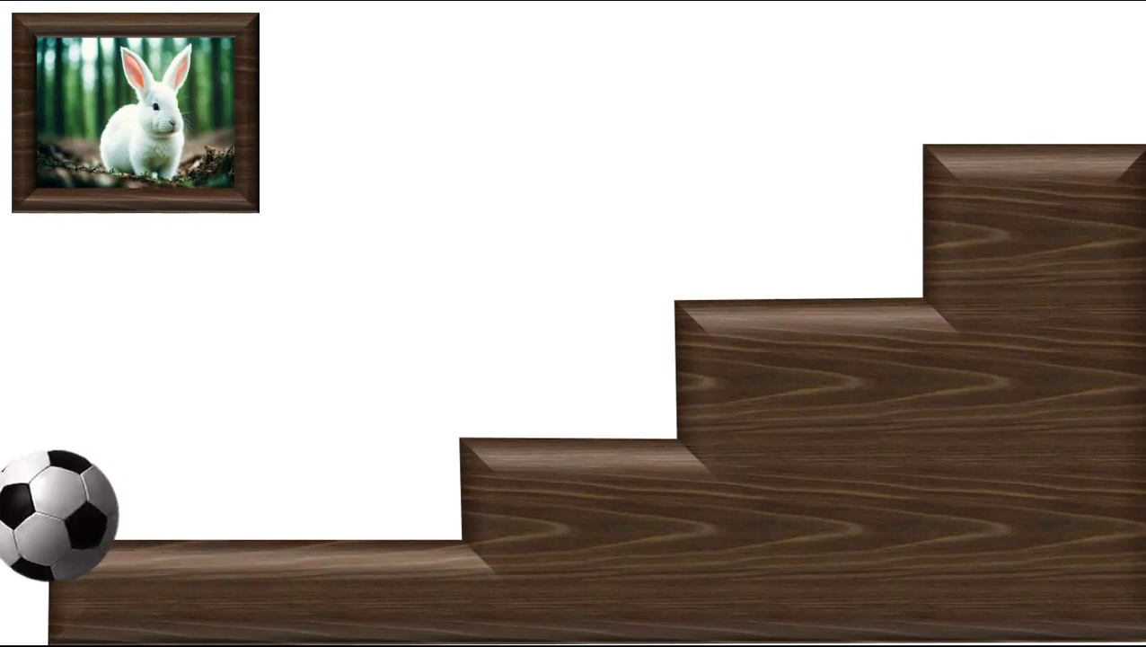
key(Escape)
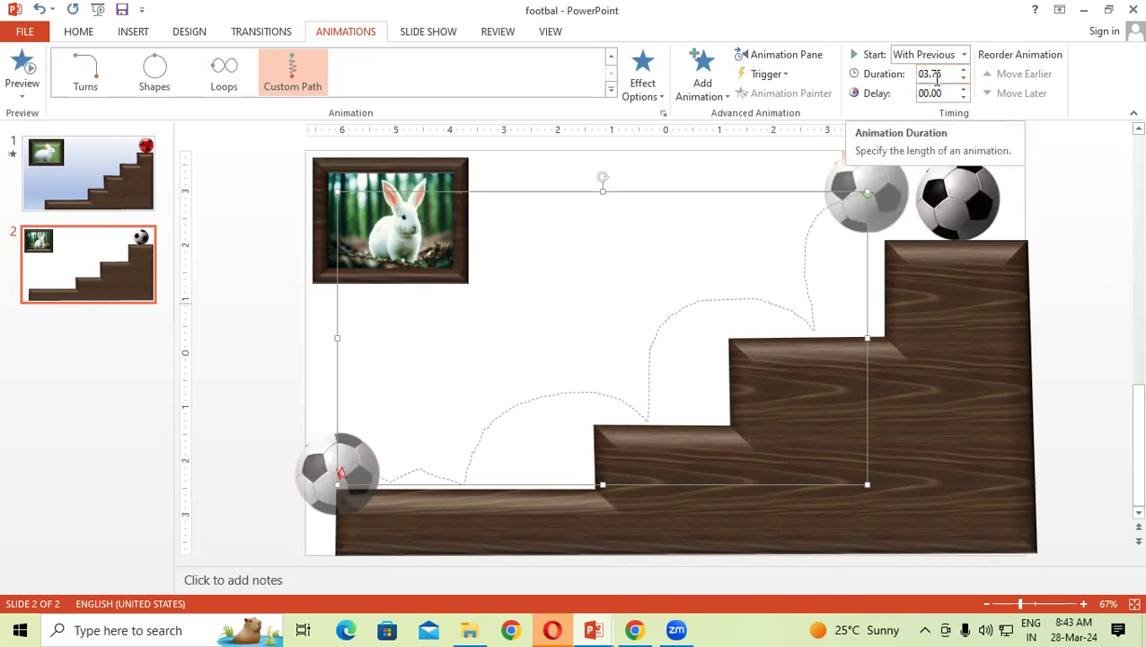
click(964, 79)
click(964, 79)
click(964, 79)
click(964, 79)
click(964, 79)
click(964, 79)
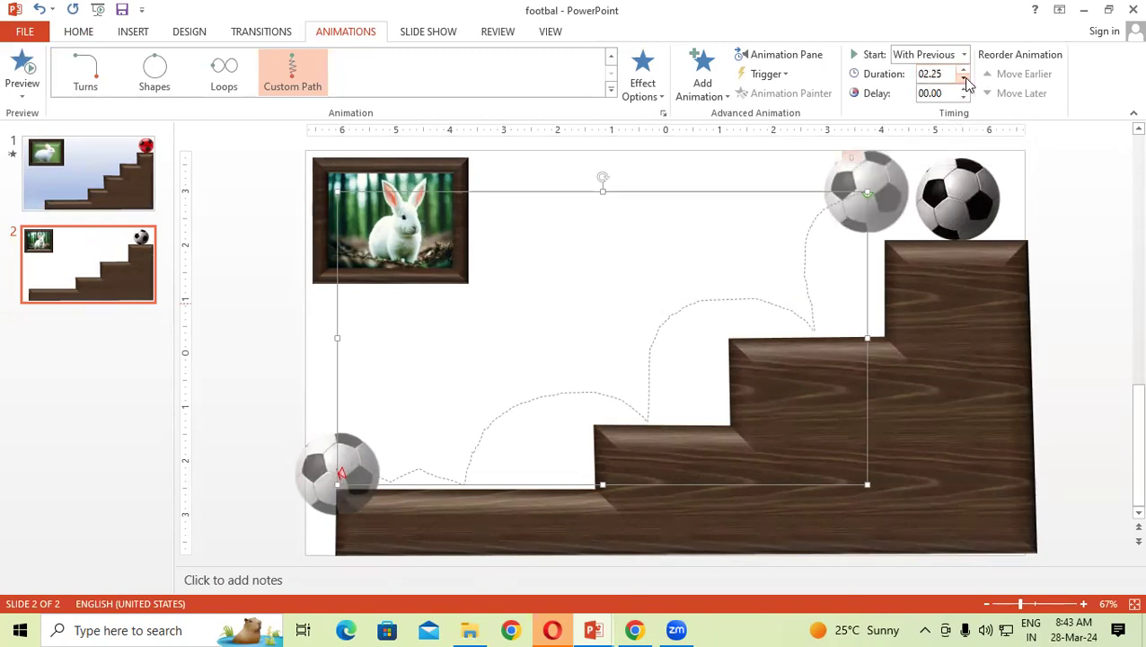
click(964, 79)
click(21, 68)
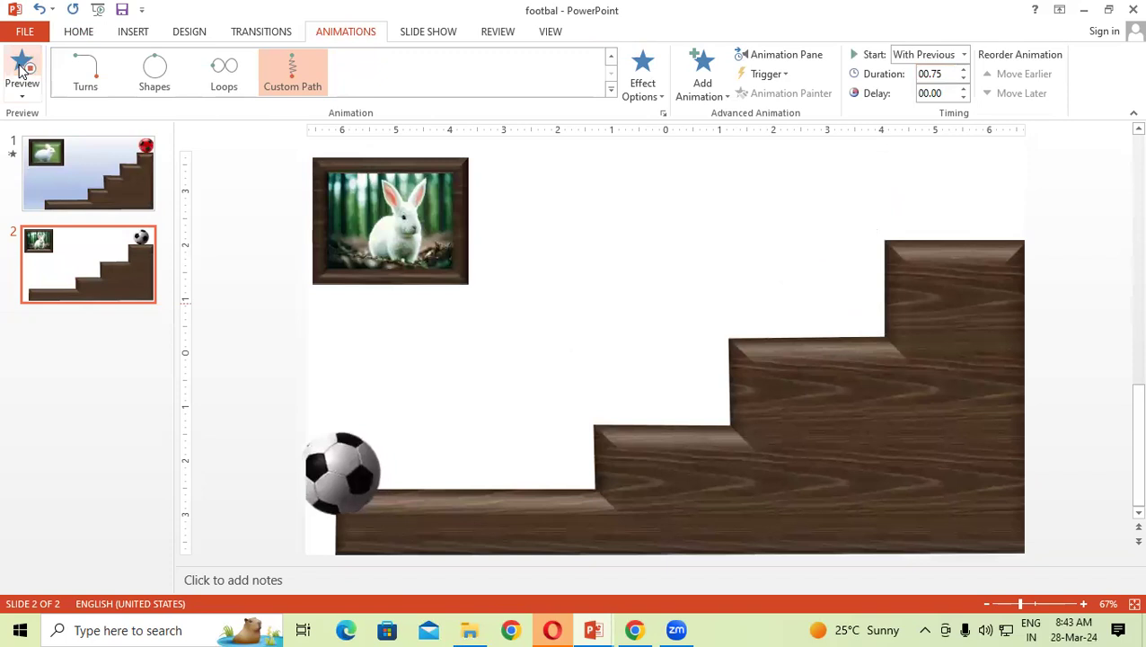
click(22, 68)
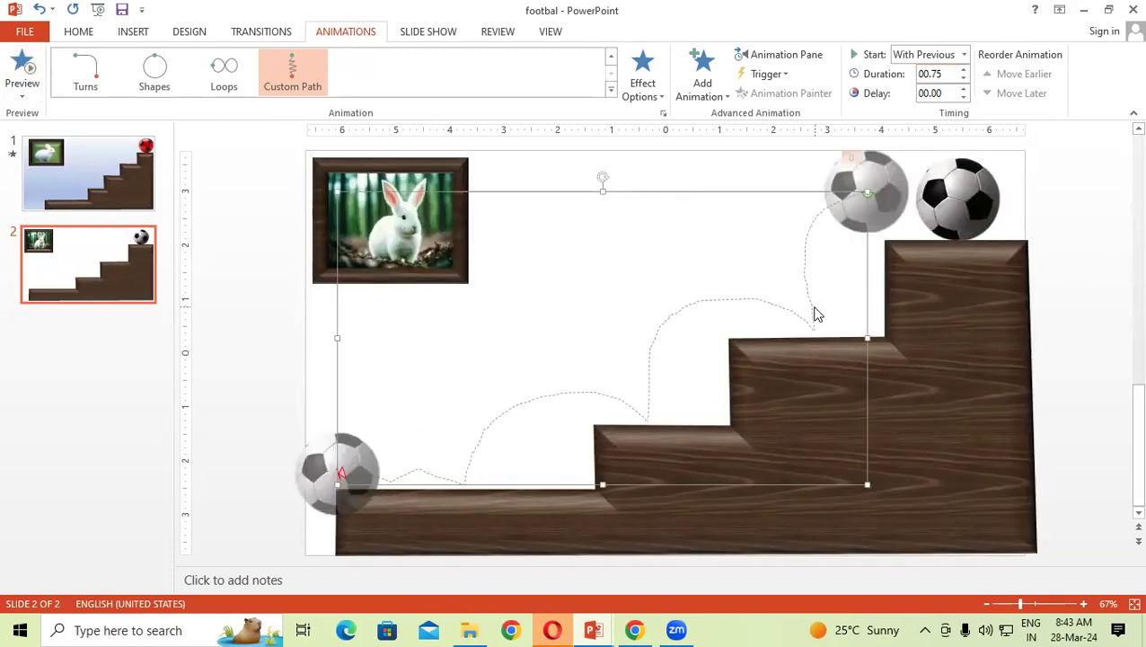
click(775, 55)
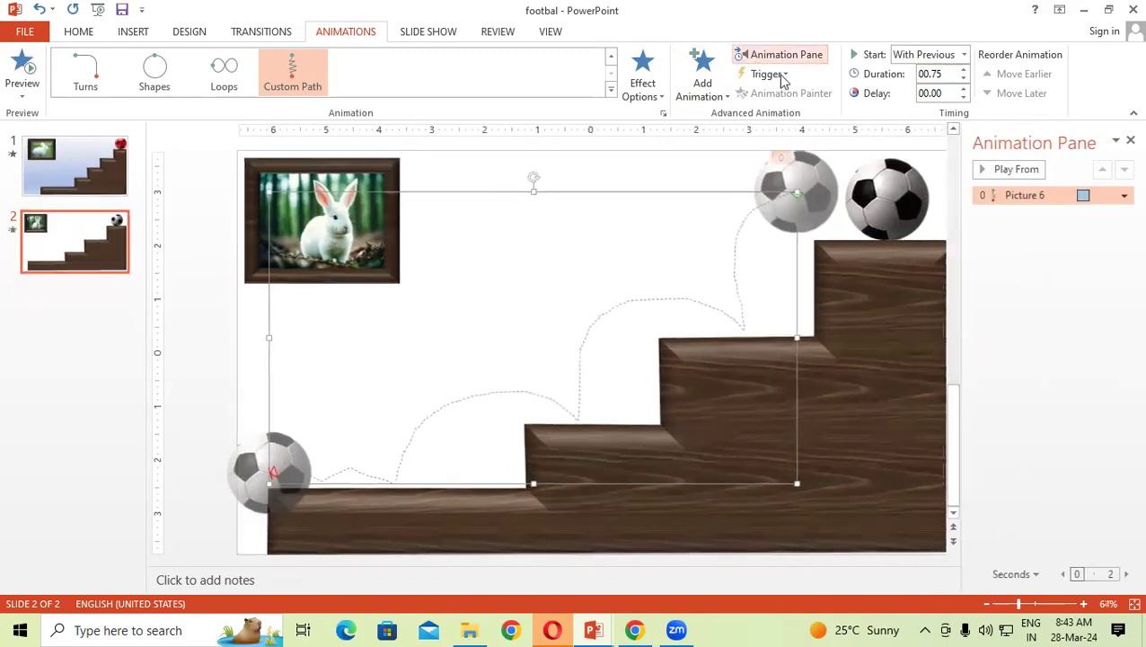
Remove Picture 6's motion path and pick Custom Path for the football again.
click(1122, 196)
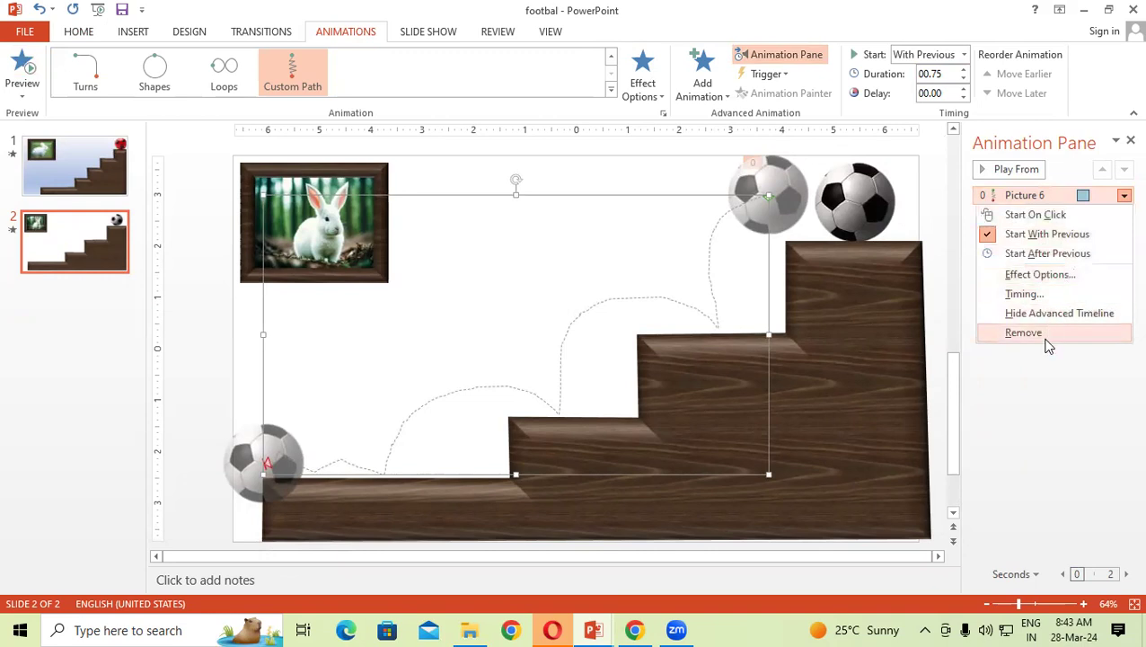
click(1044, 332)
click(840, 172)
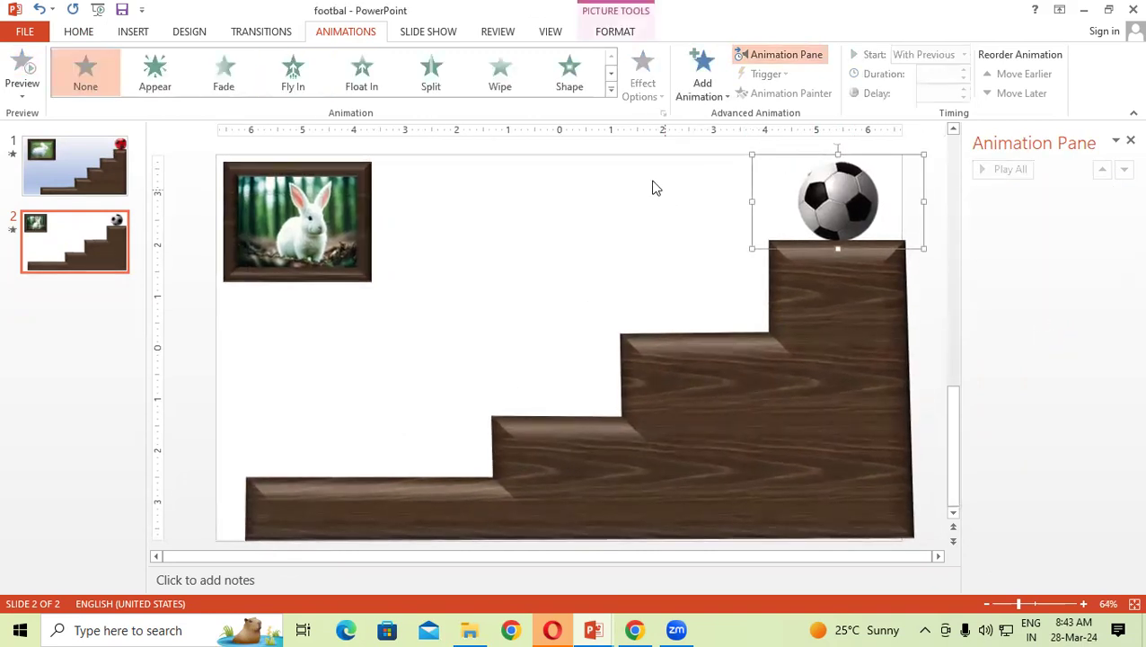
click(611, 97)
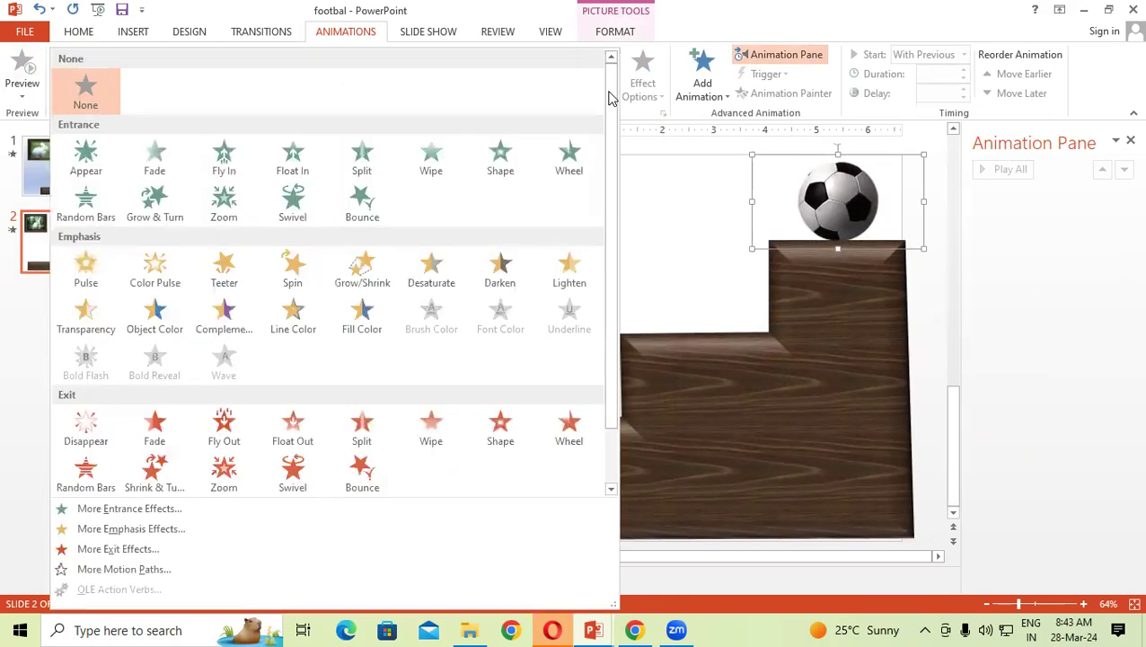
scroll(611, 278, down, 2)
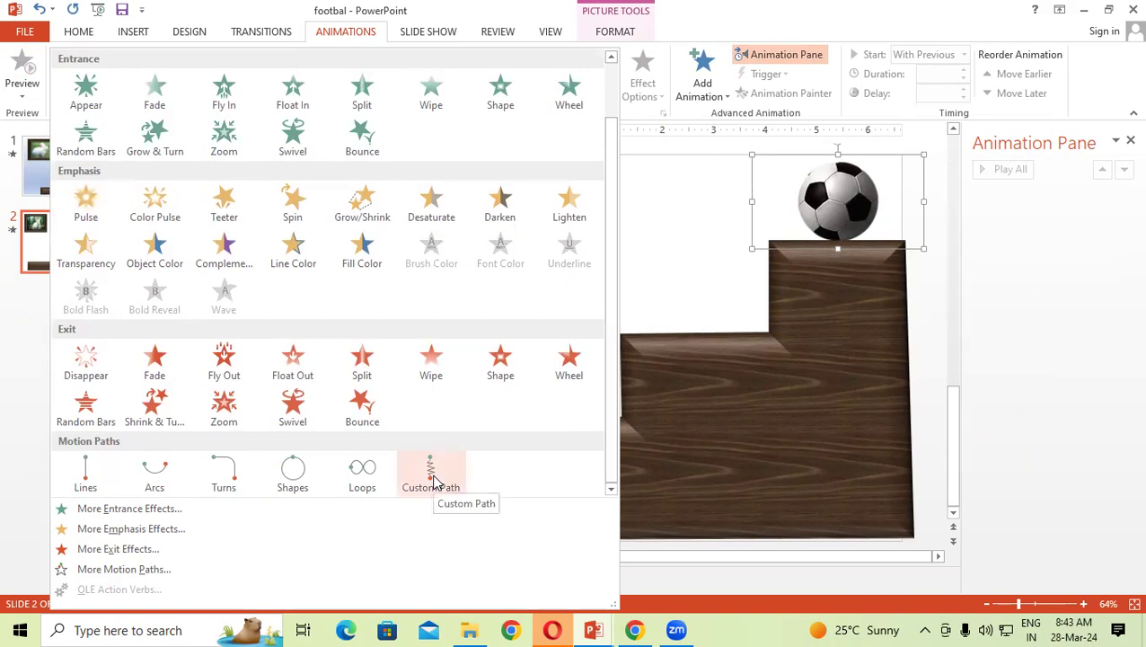
click(433, 482)
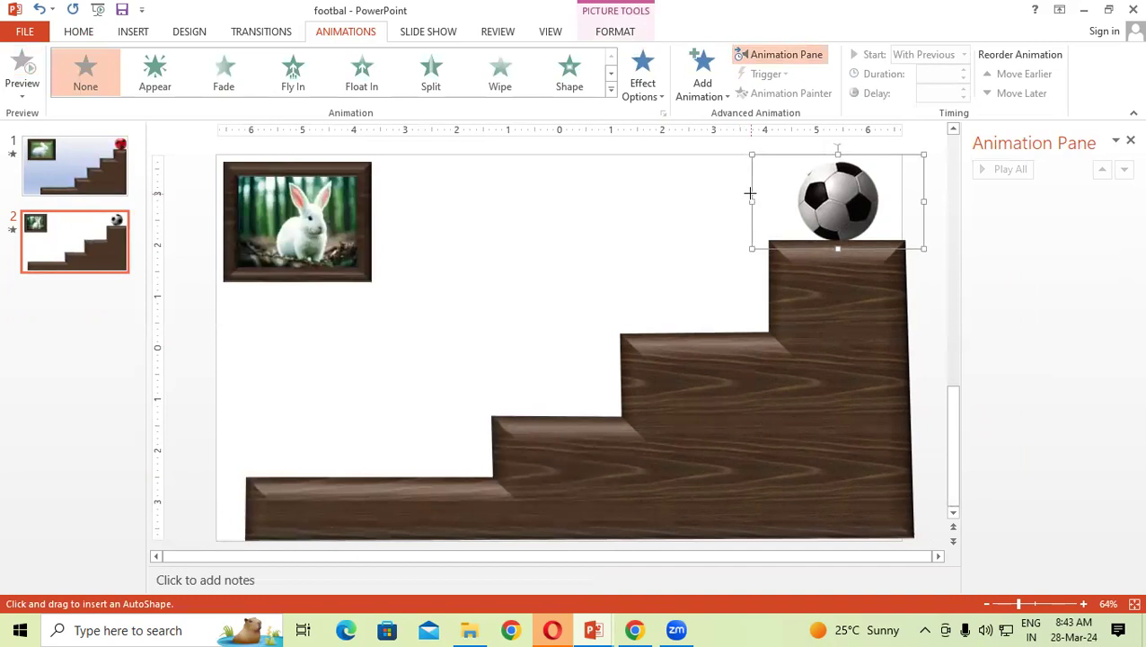
Draw a new wavy path from the top step to the bottom-left, starting With Previous, and preview it.
mouse_move(751, 192)
mouse_down()
mouse_move(670, 308)
mouse_move(547, 398)
mouse_move(245, 460)
mouse_up()
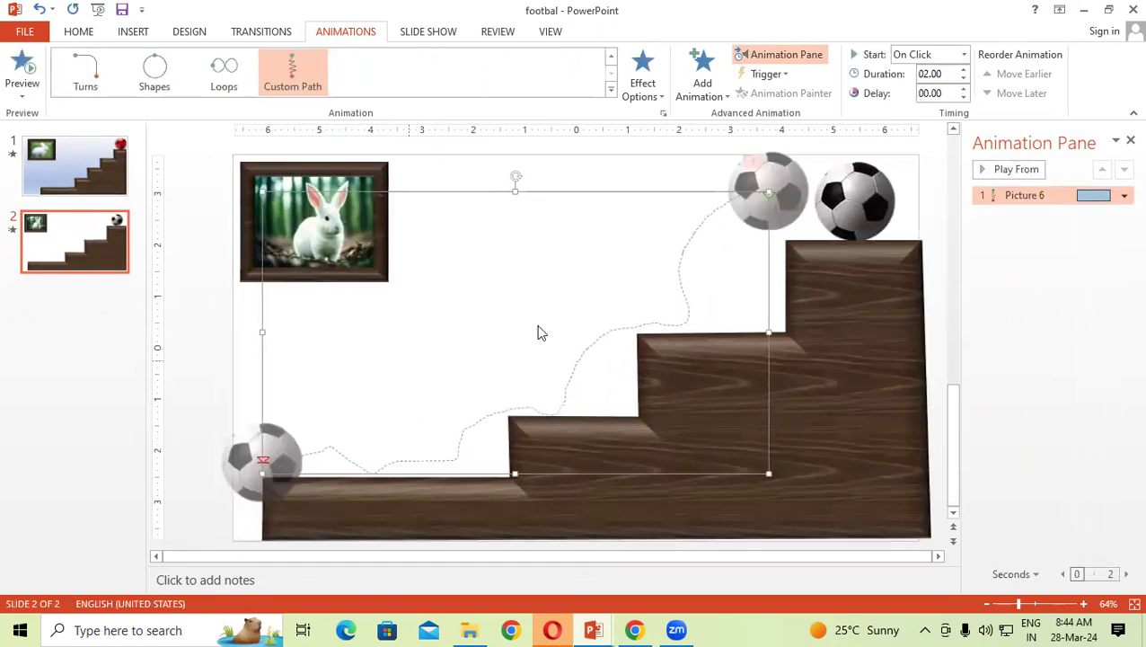
click(965, 56)
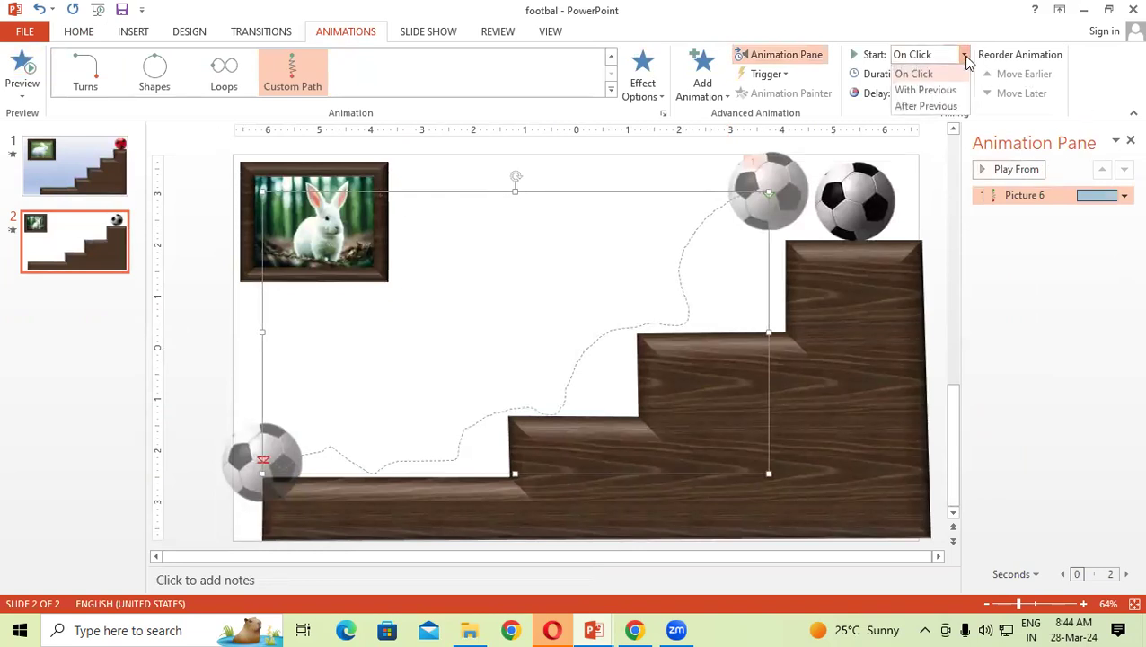
click(926, 90)
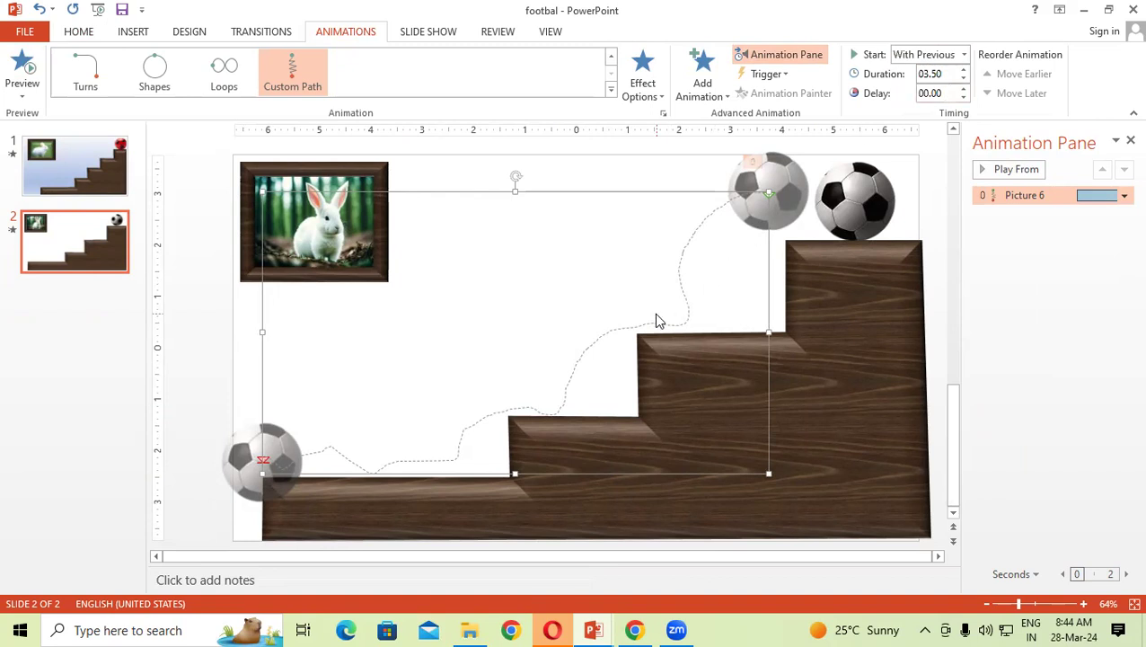
key(shift+F5)
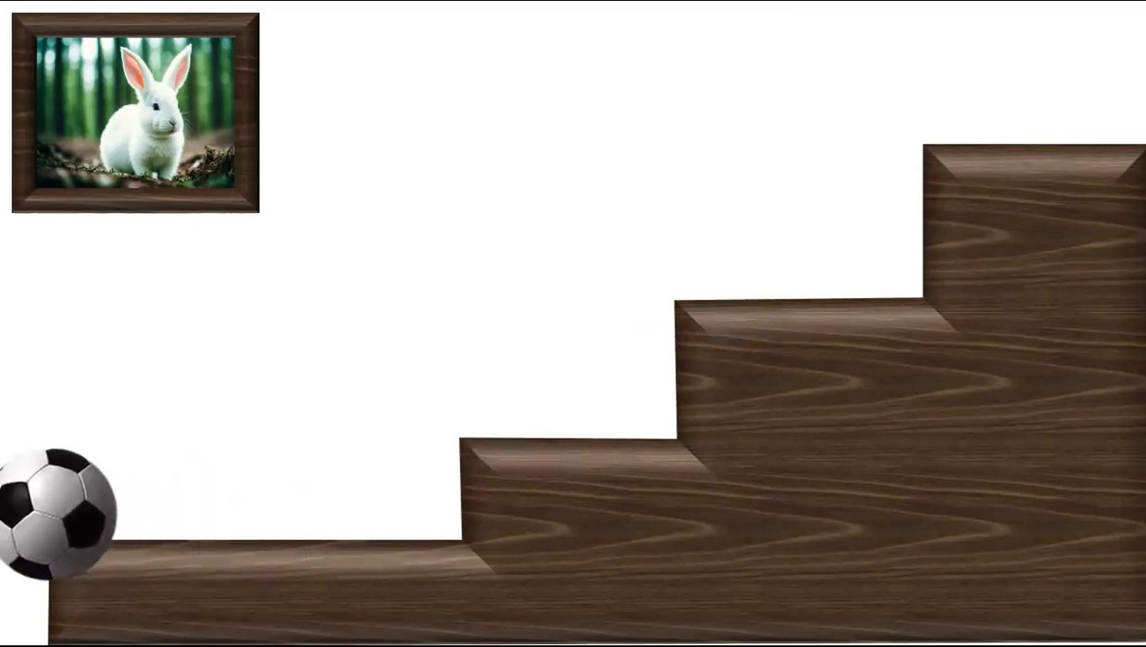
key(Escape)
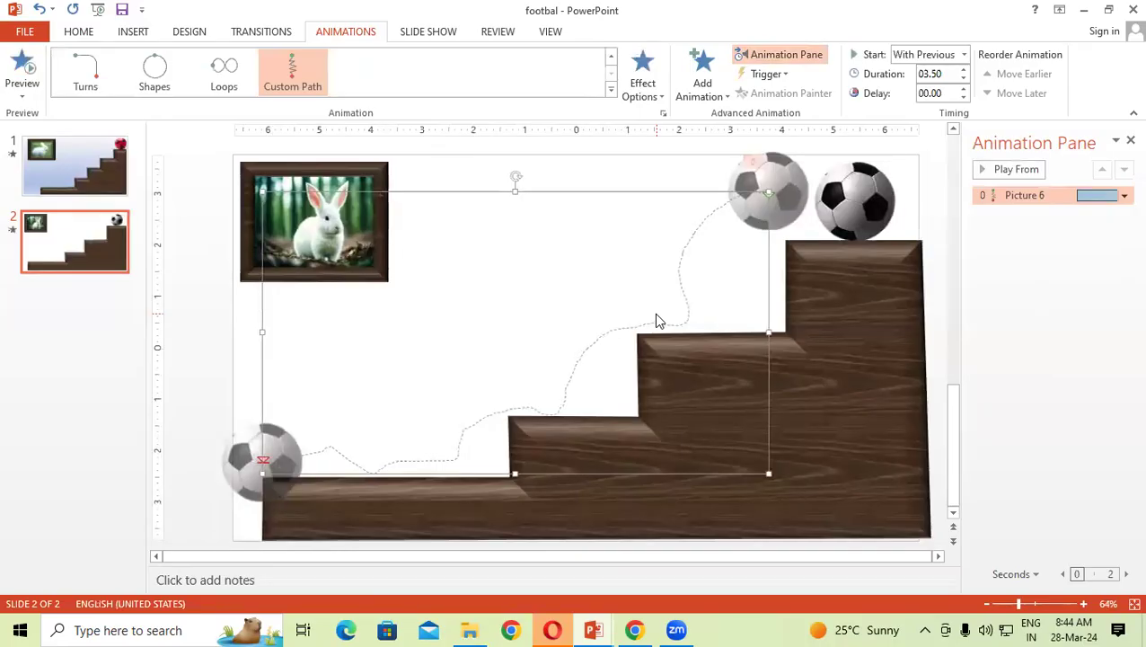
click(596, 163)
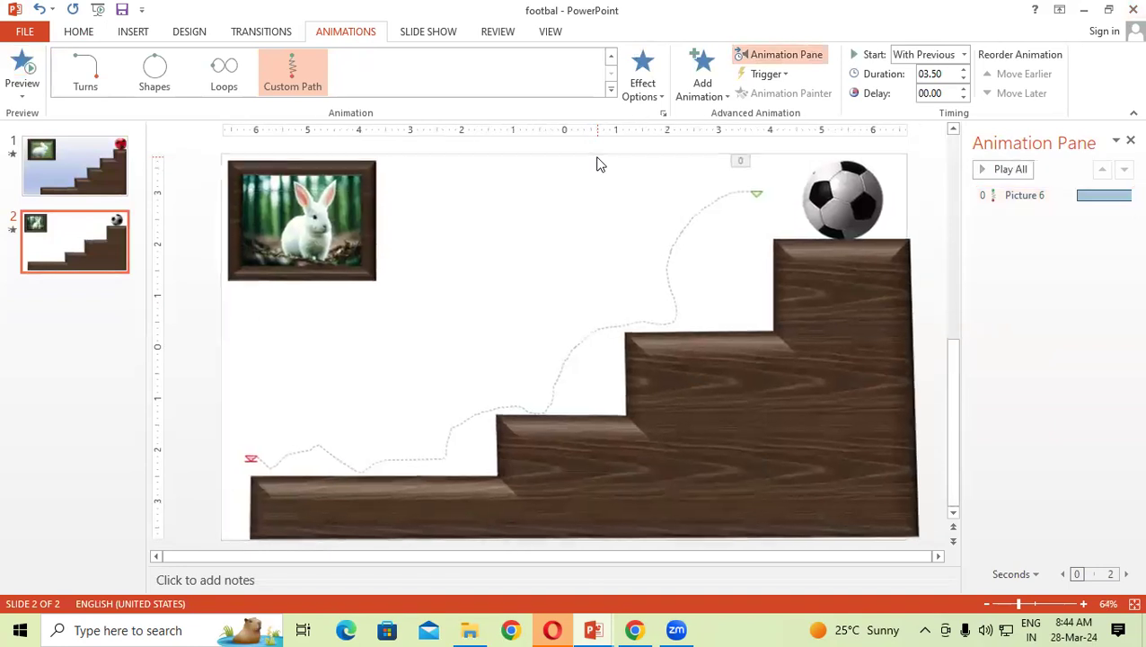
click(202, 36)
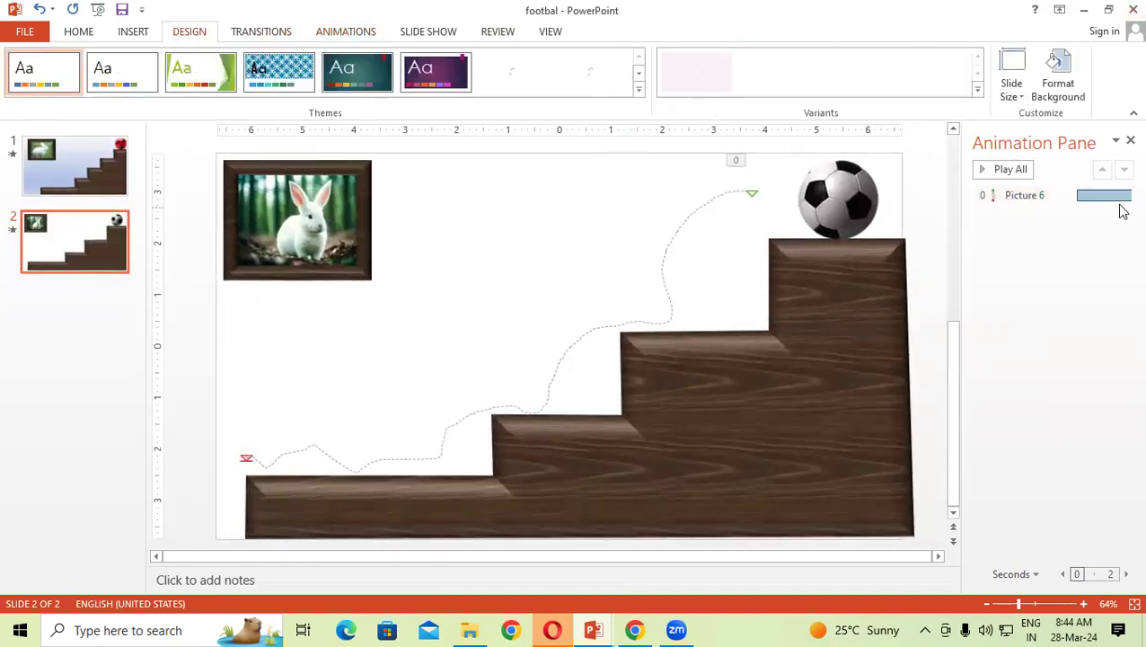
Close the Animation Pane and apply a gradient fill to slide 2's background.
click(1130, 142)
click(1049, 90)
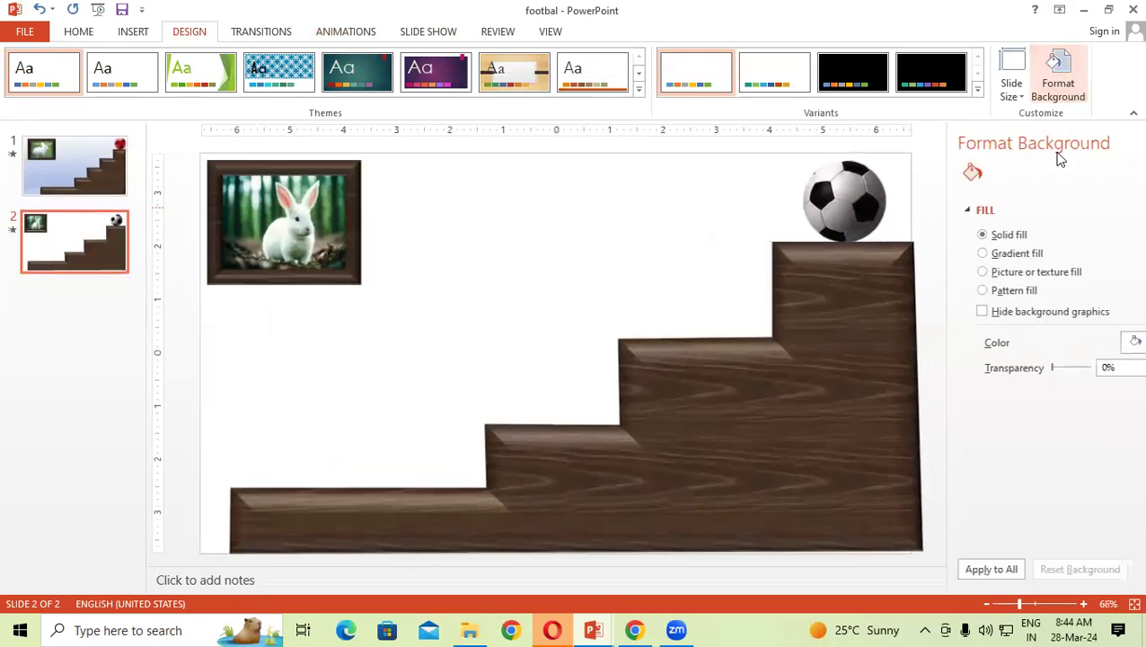
click(986, 256)
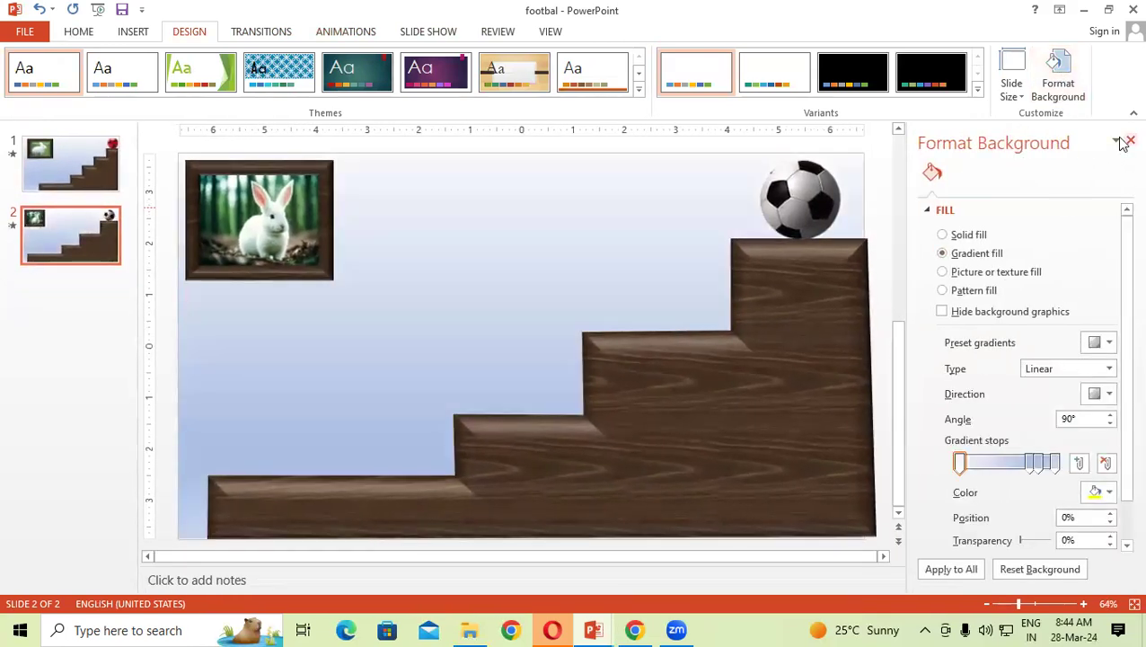
click(1131, 141)
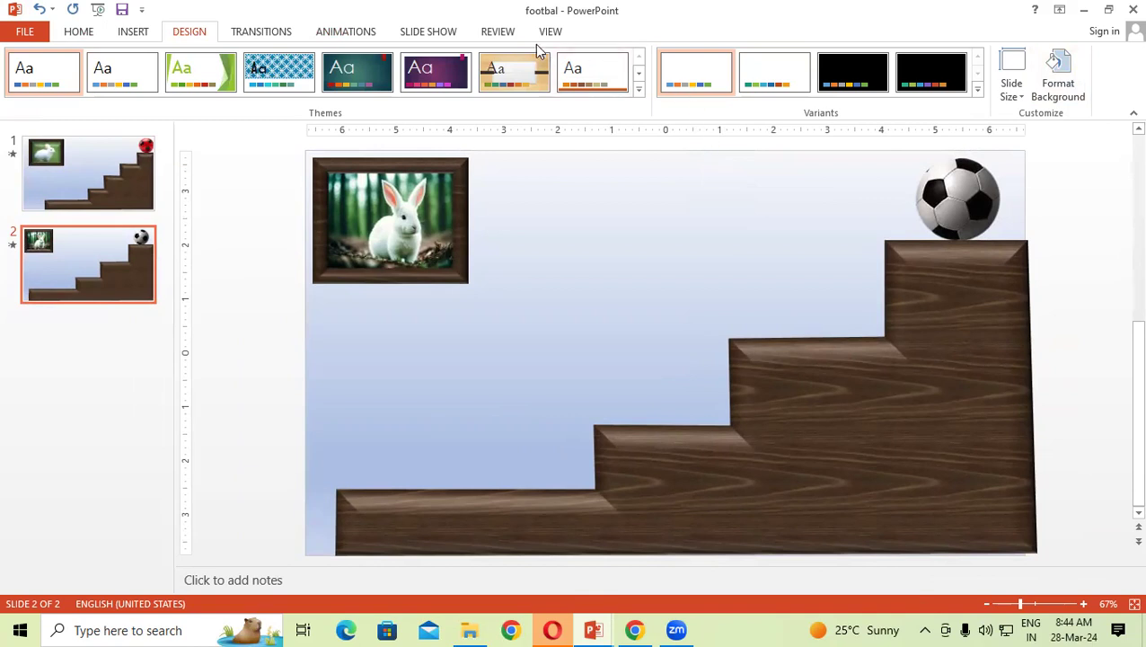
click(495, 34)
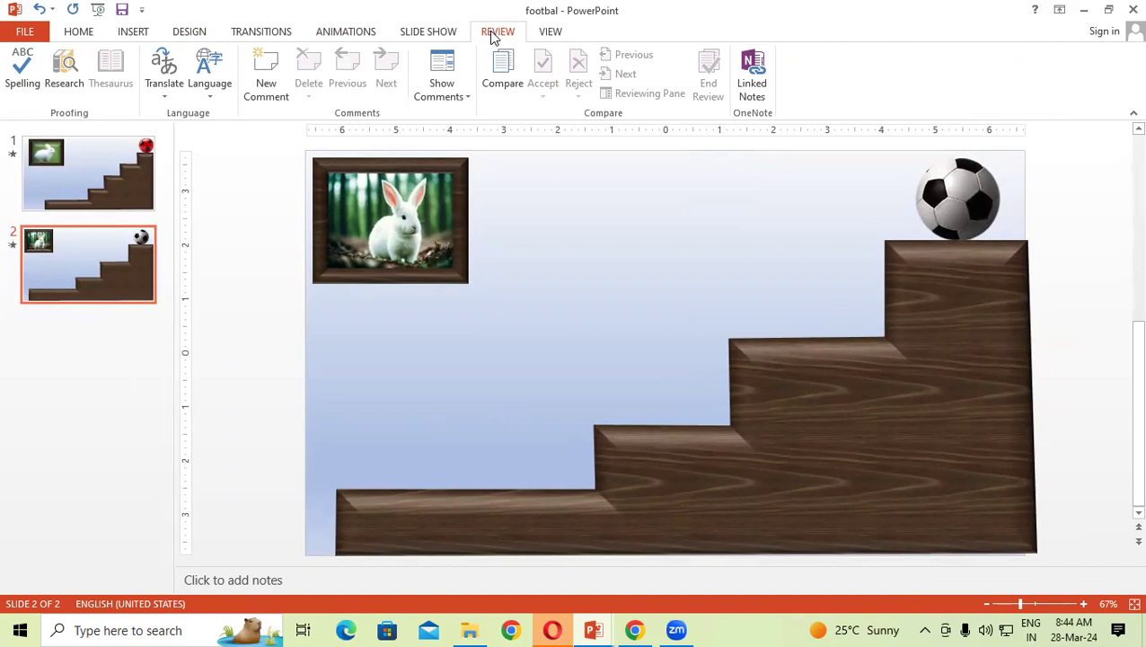
Open MS OFFICE POERPOINT PRESENTATION from recent files and mute the computer's sound.
click(544, 29)
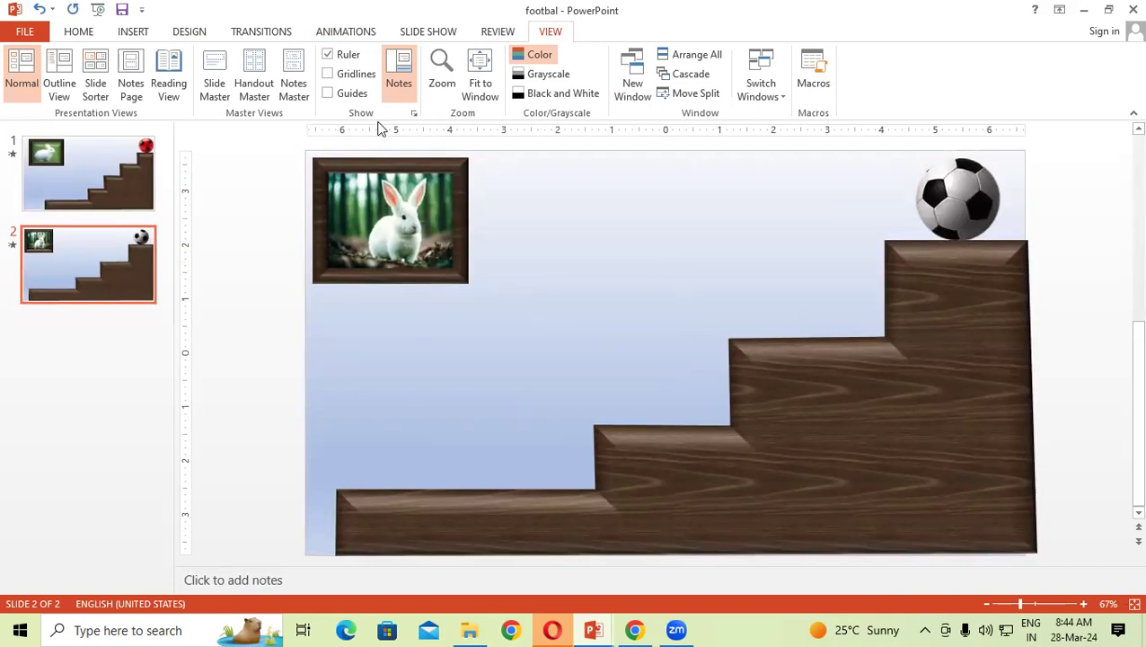
click(25, 32)
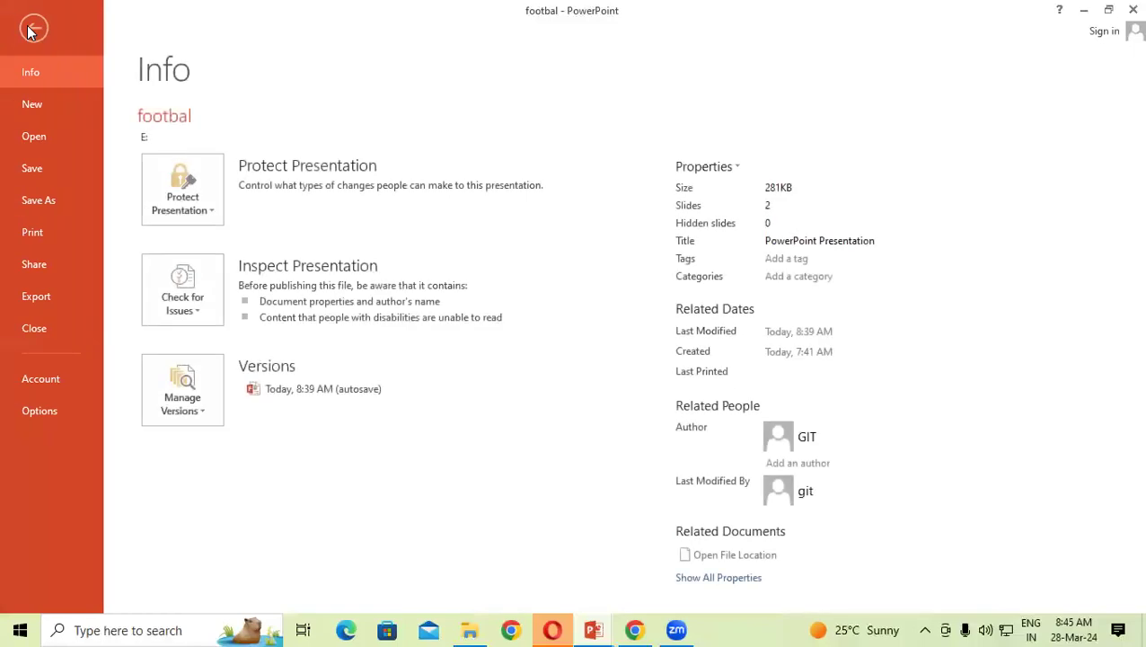
click(54, 144)
click(539, 242)
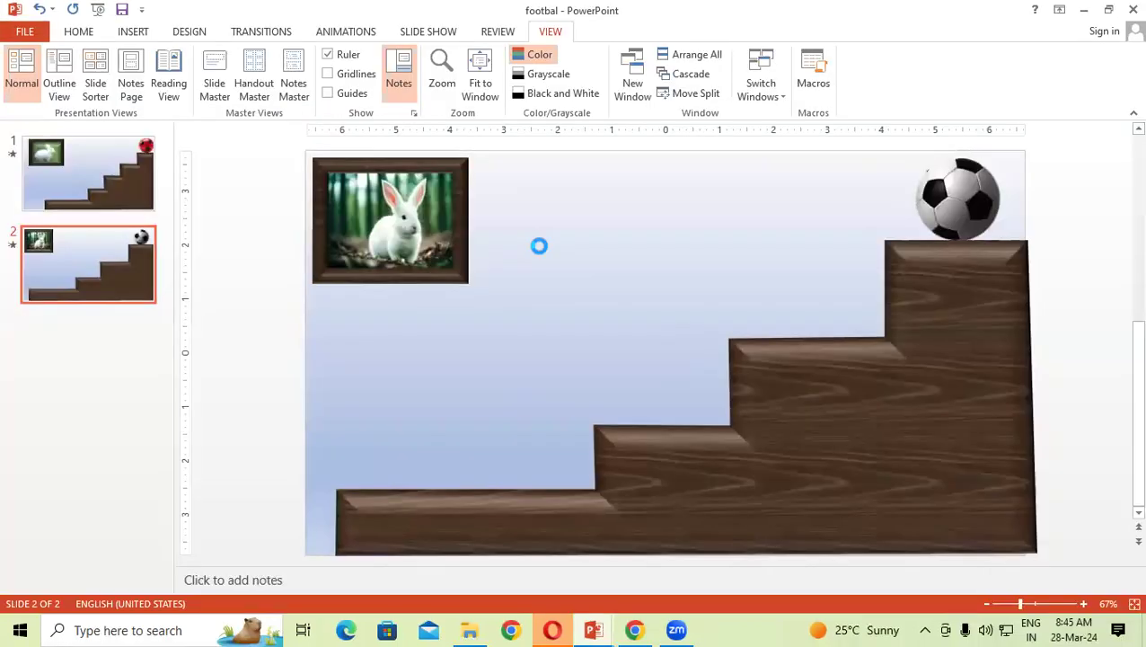
click(555, 35)
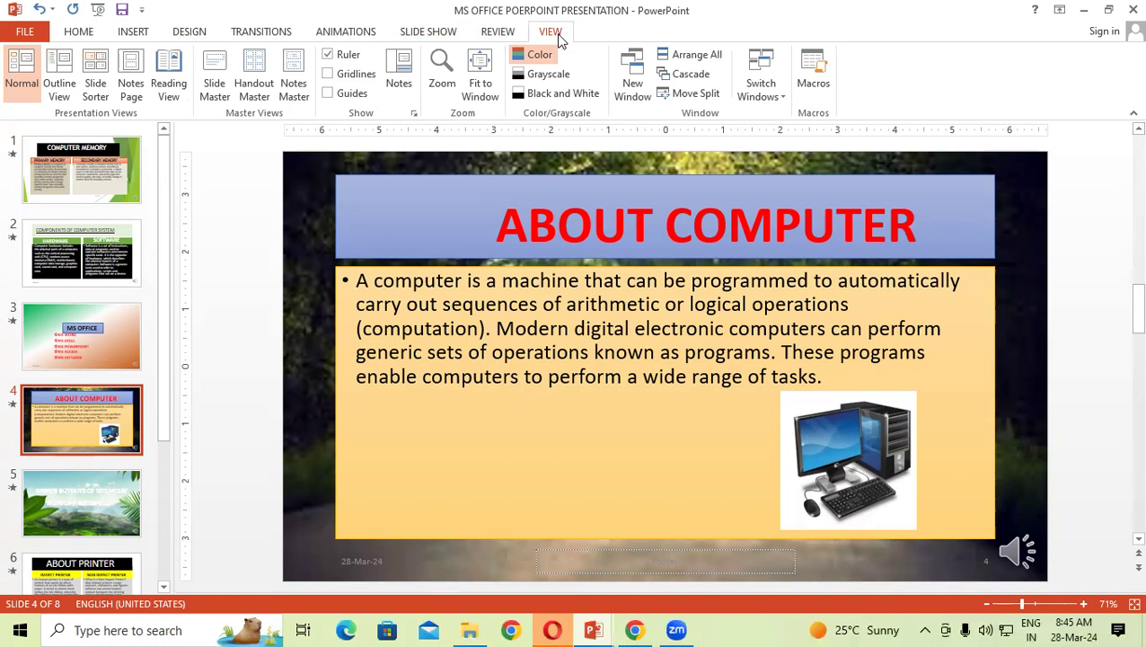
key(XF86AudioMute)
click(60, 90)
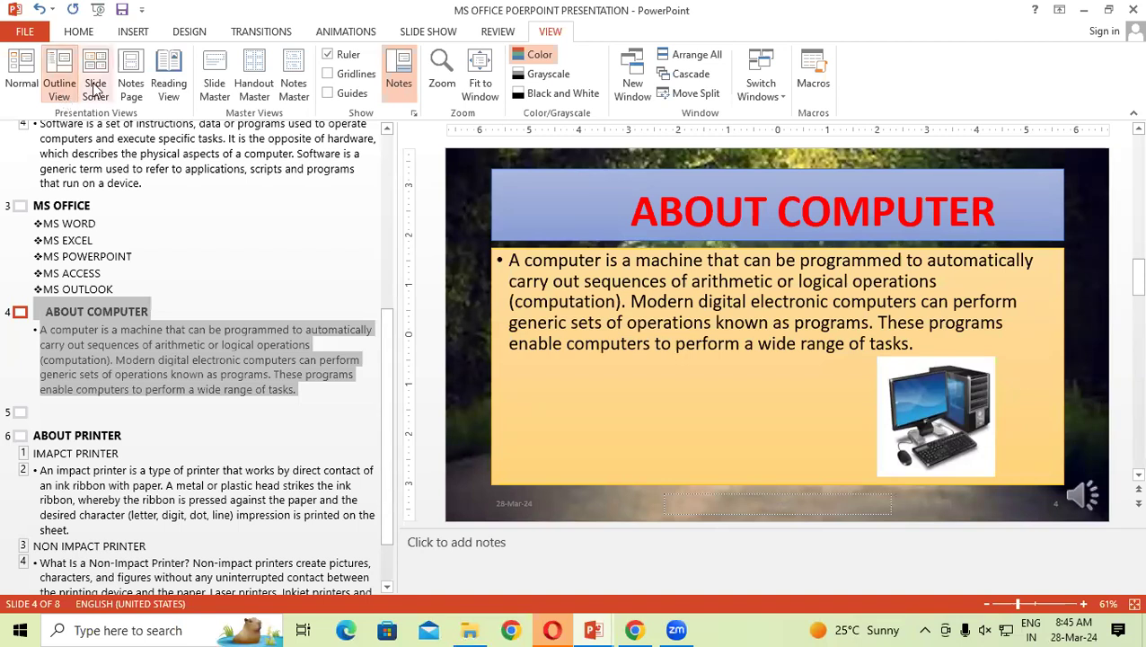
click(95, 89)
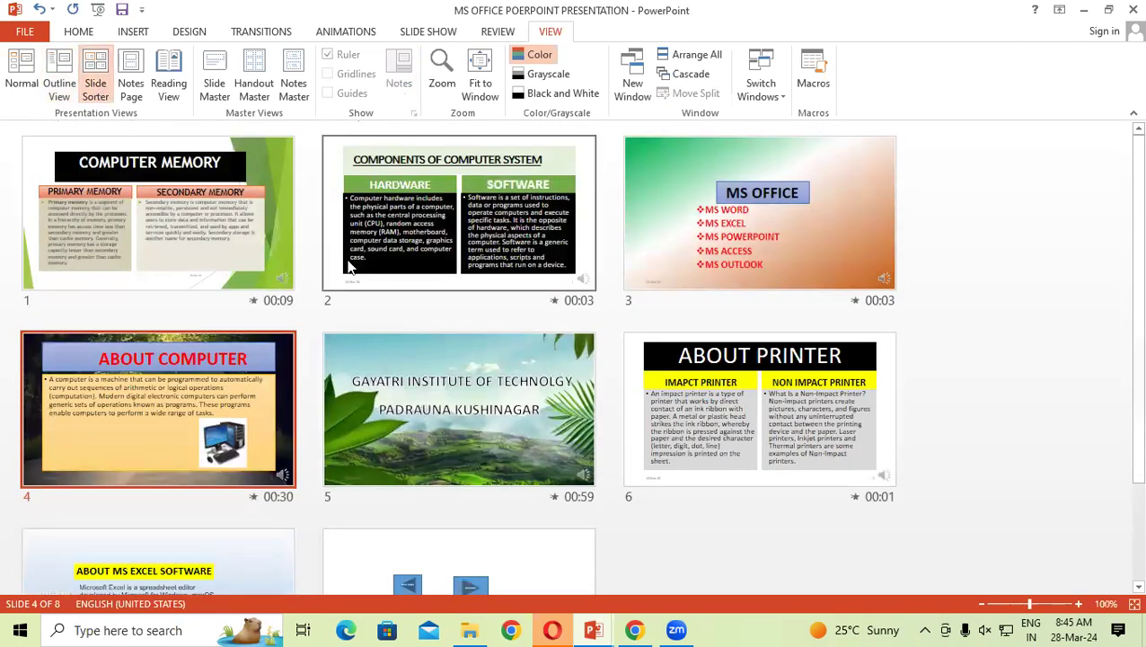
scroll(349, 263, down, 3)
scroll(349, 266, up, 3)
click(24, 72)
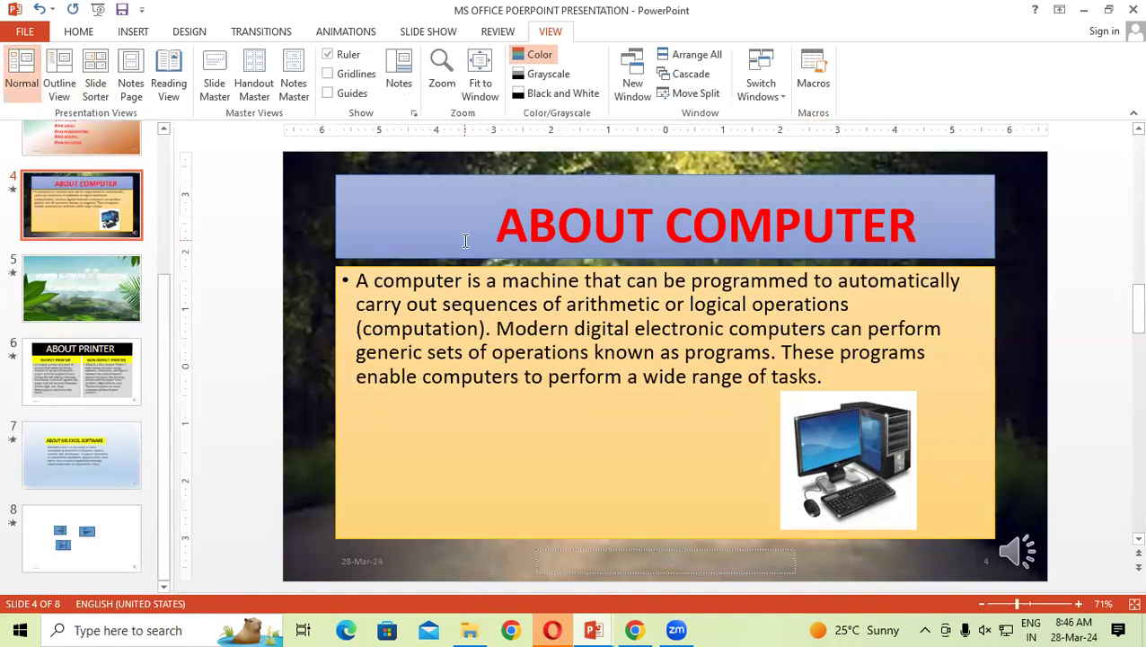
Add the speaker note COMPUTER to slide 4 in Notes Page view, preview, and return to Normal.
click(135, 102)
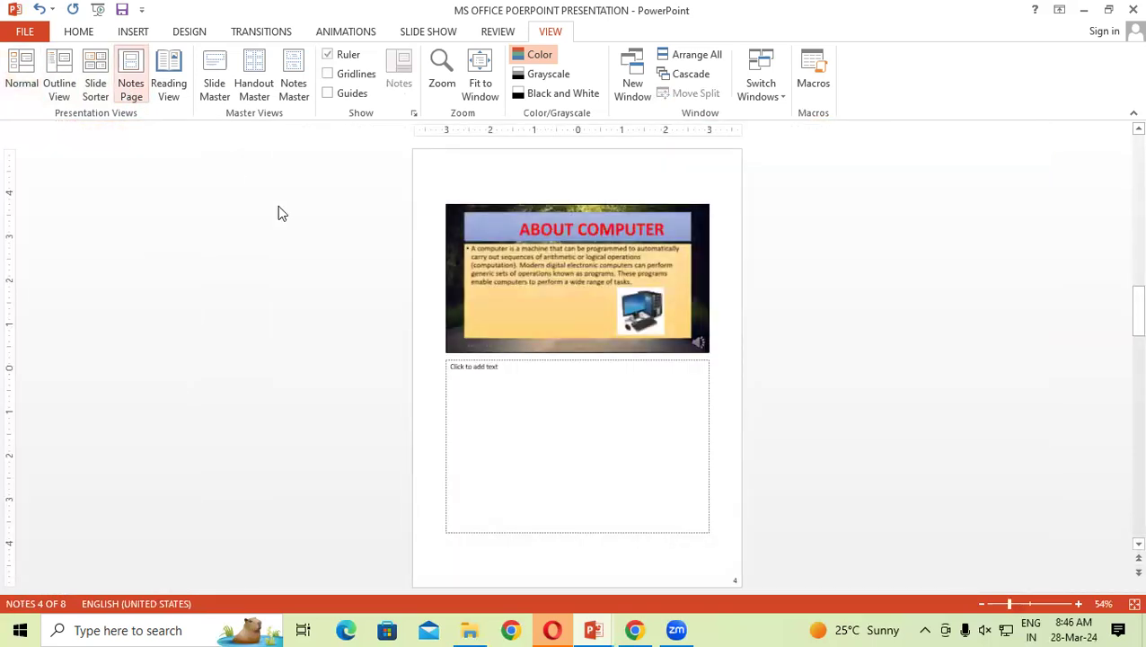
click(485, 381)
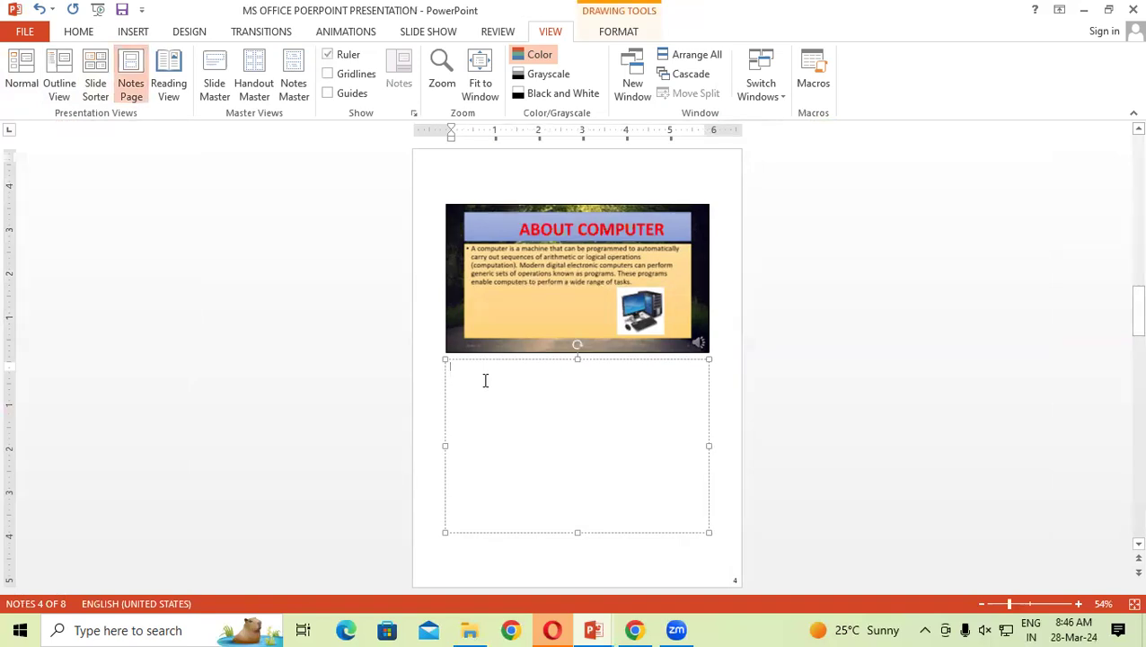
text(COMPUTER)
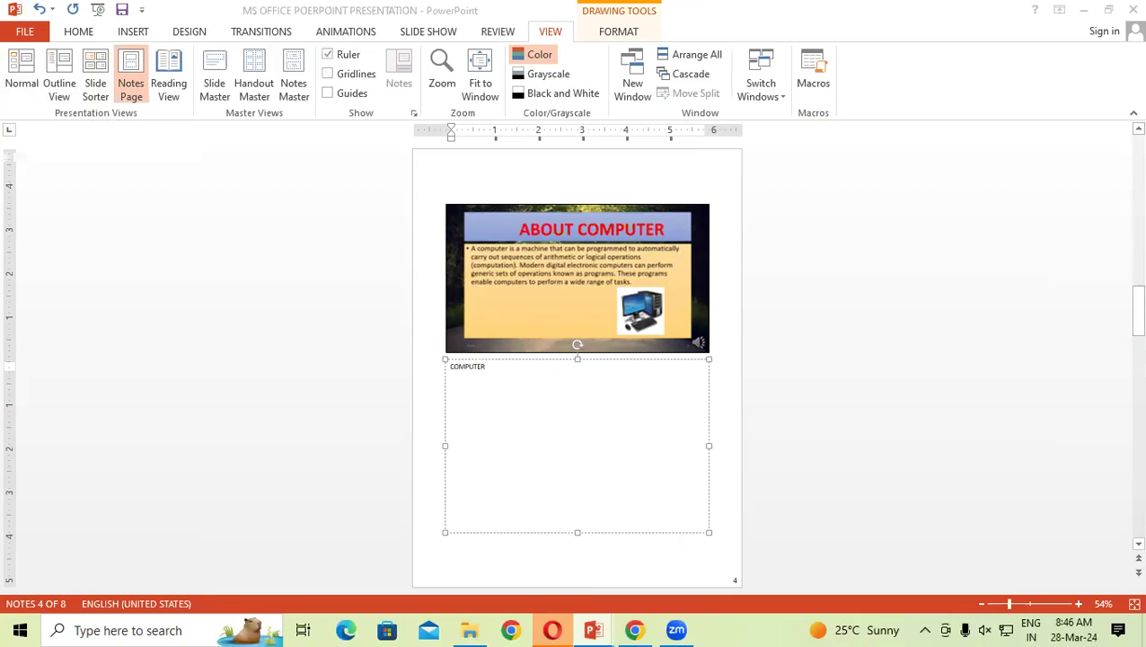
key(shift+F5)
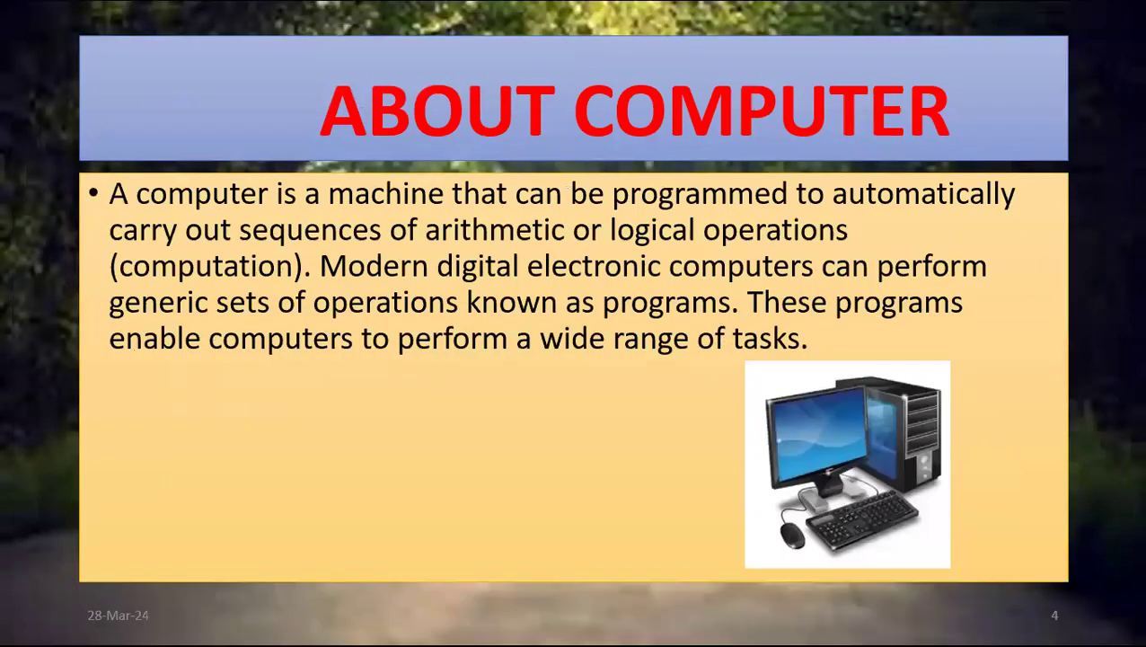
key(Escape)
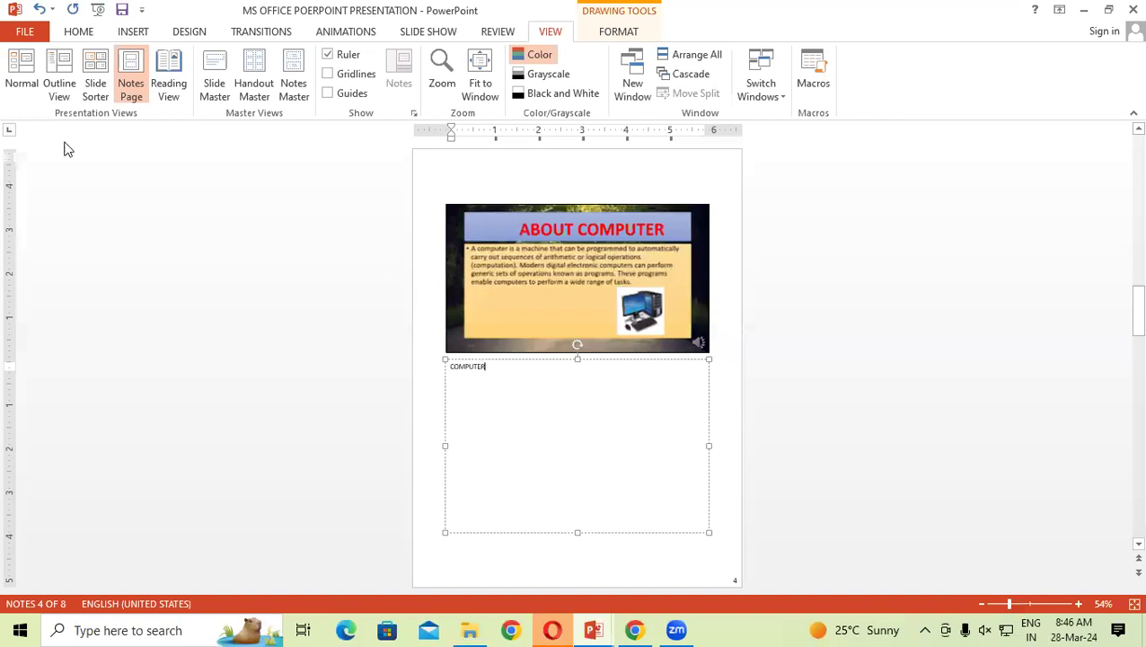
click(23, 88)
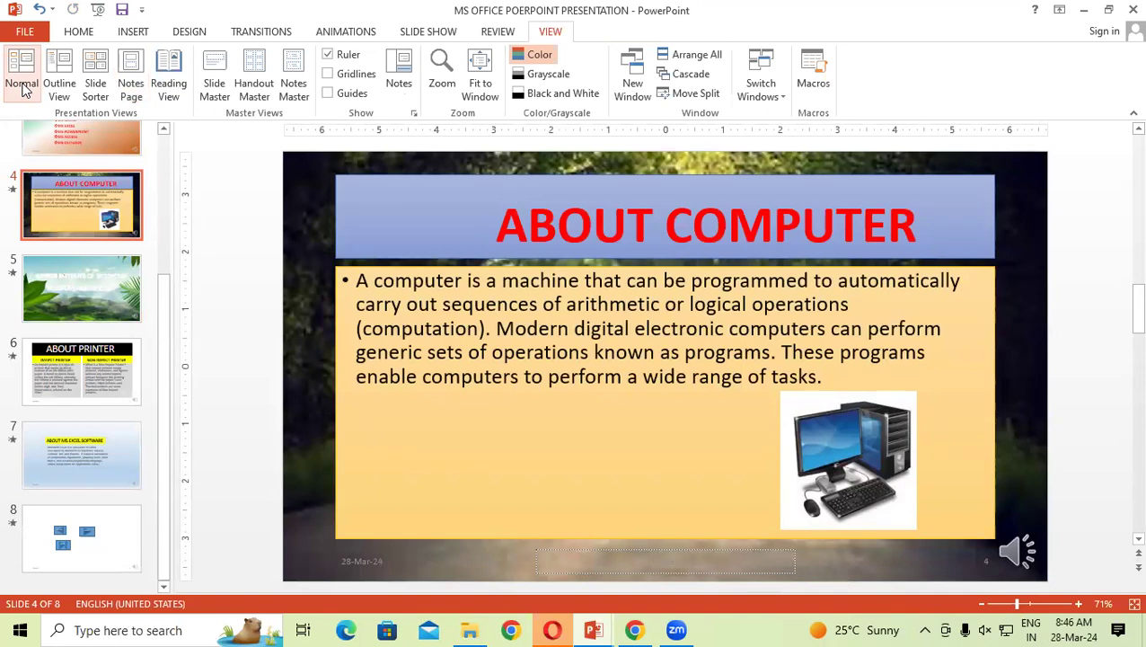
Preview the slide in Reading View, then switch to Slide Master view.
click(171, 81)
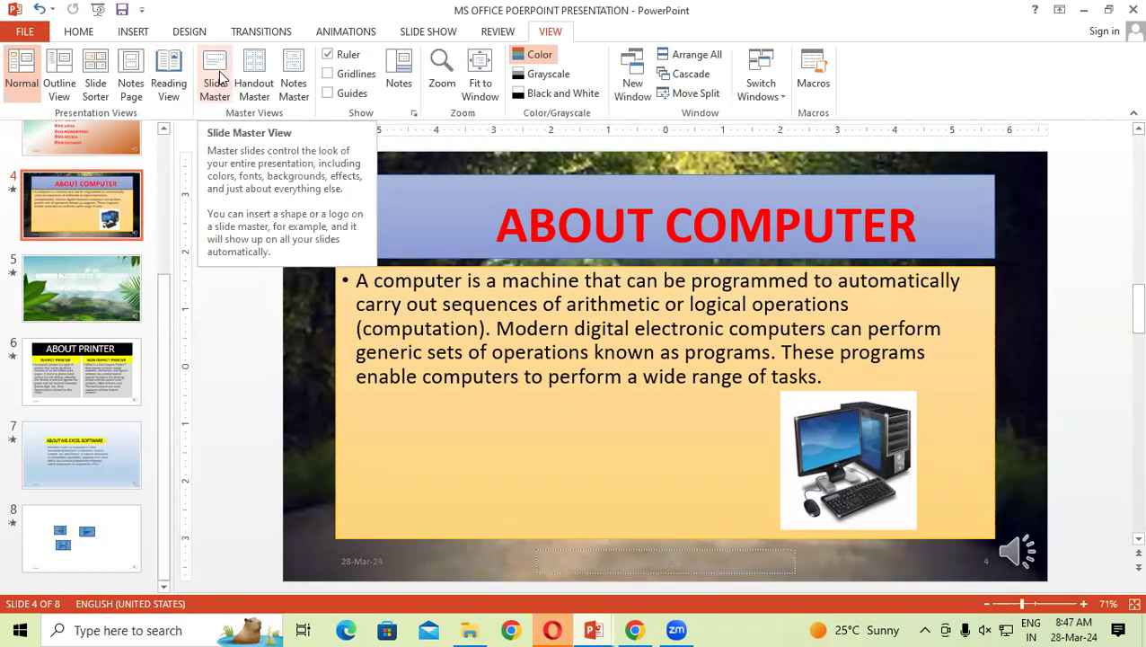
click(221, 79)
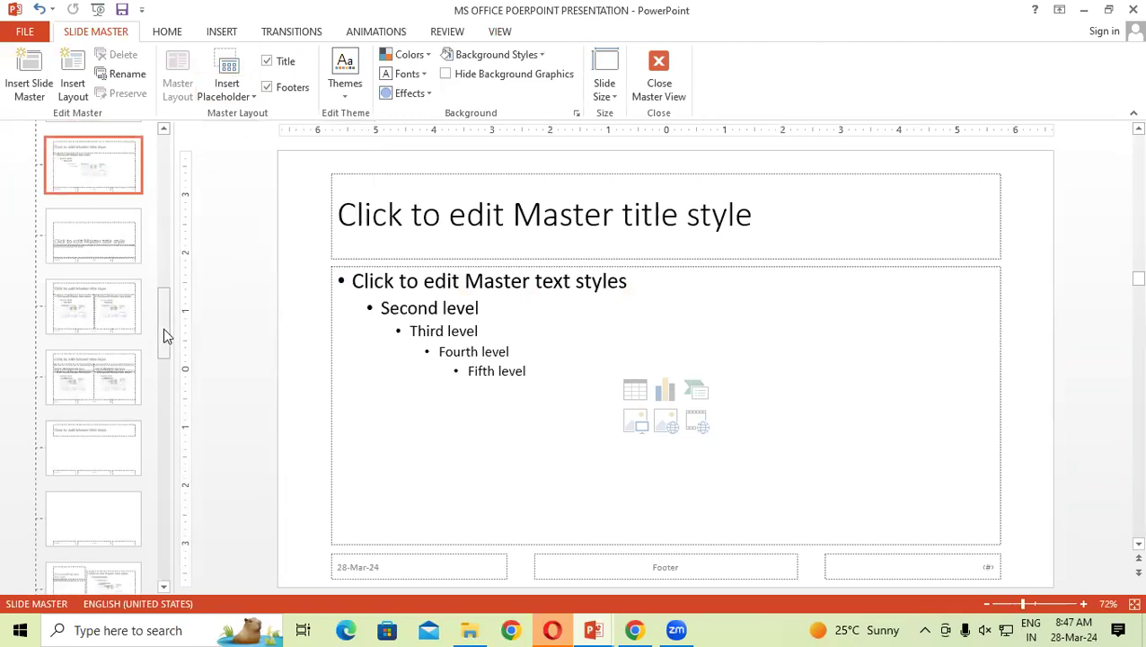
Retitle the top-level slide master COMPUTER MEMORY, nudged toward the centre of the title box.
drag(164, 329, 163, 136)
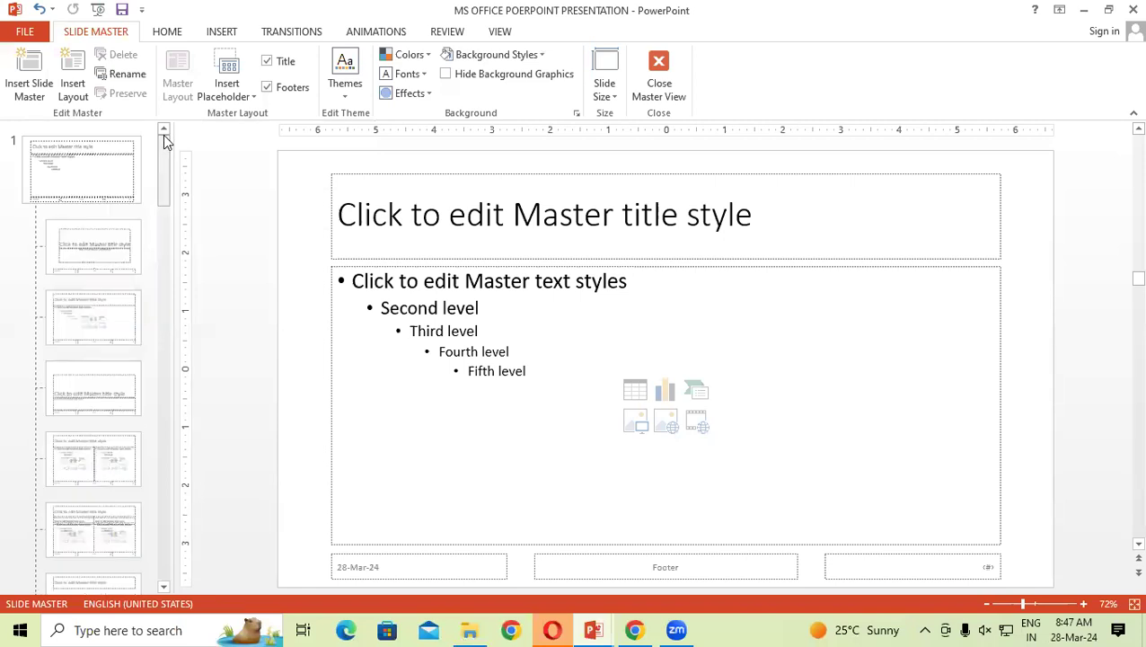
click(108, 162)
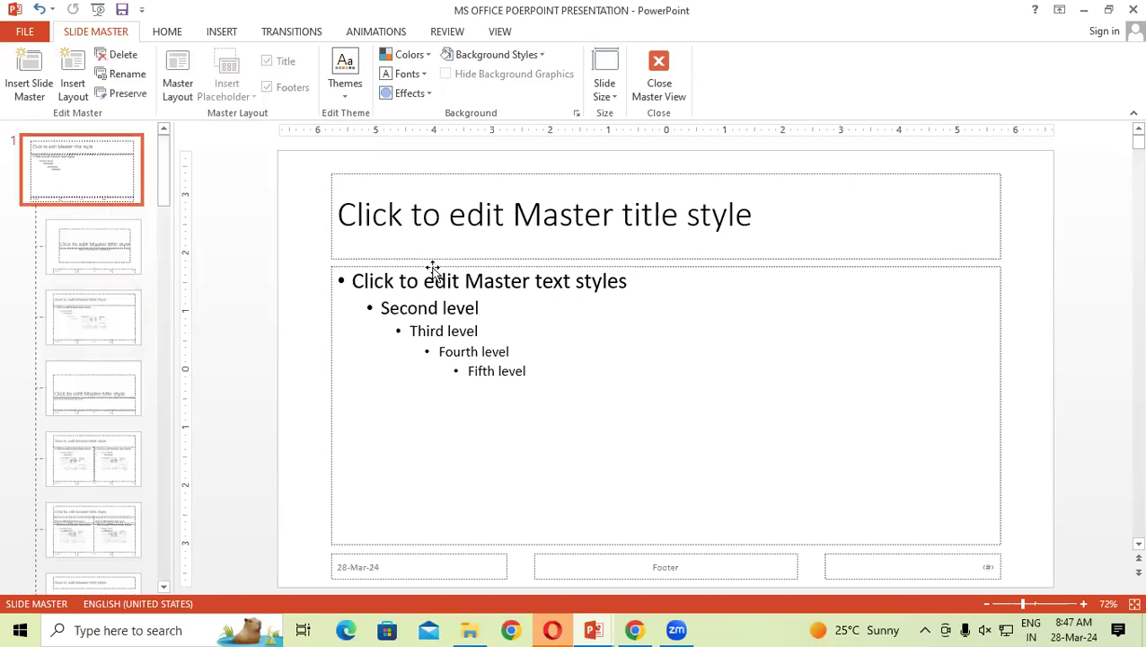
click(744, 219)
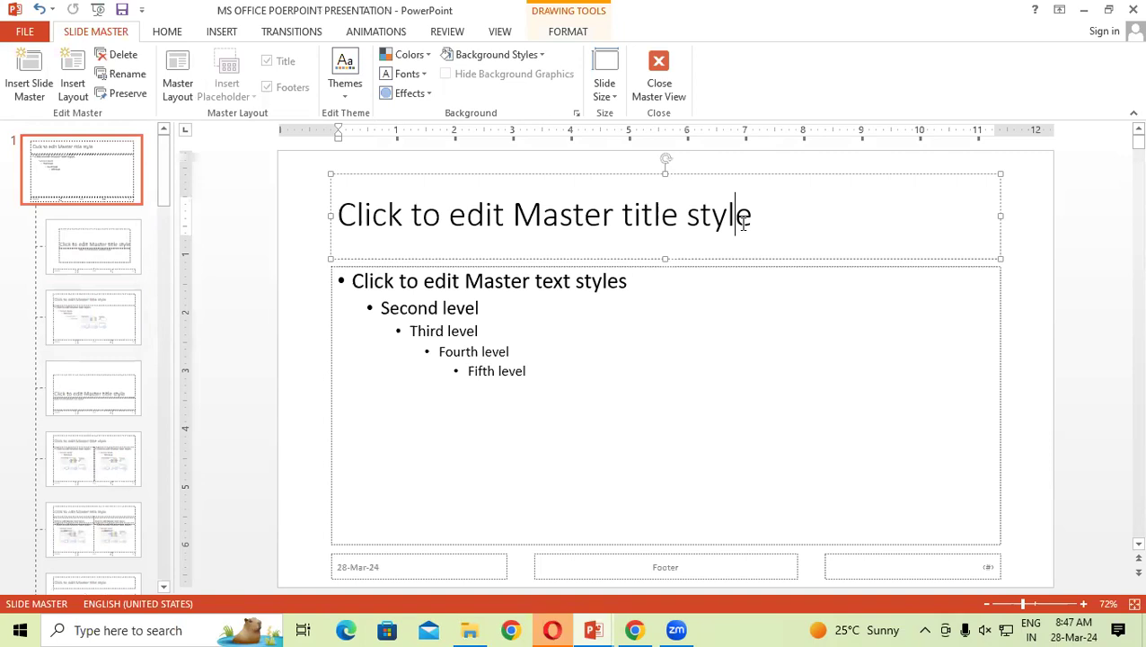
triple_click(334, 224)
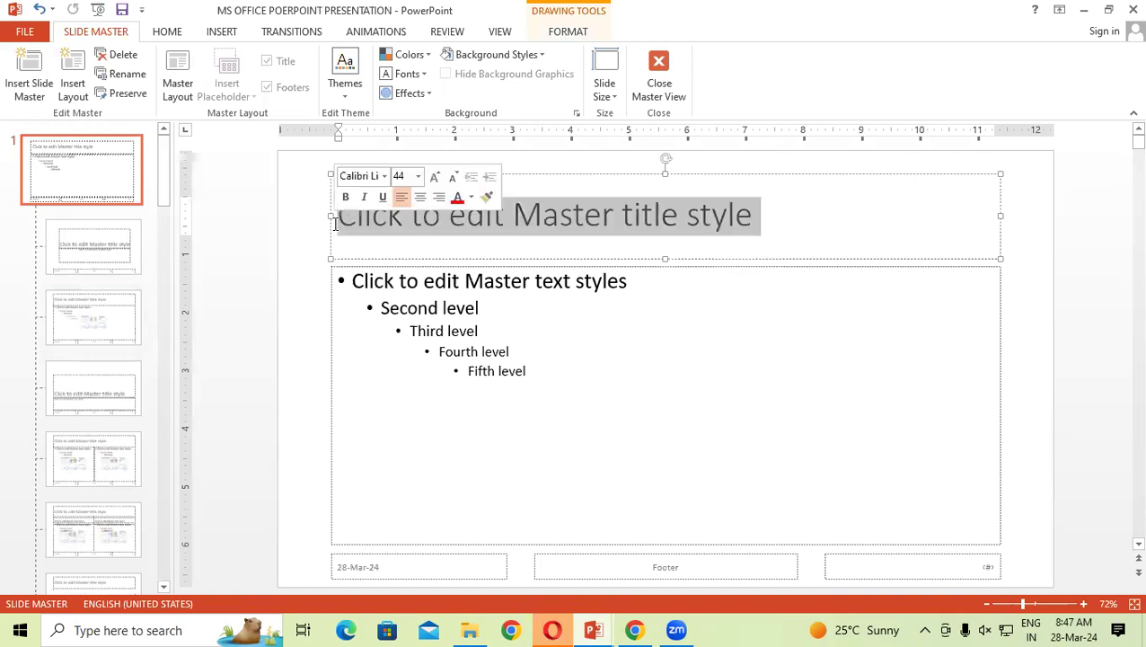
text(CO)
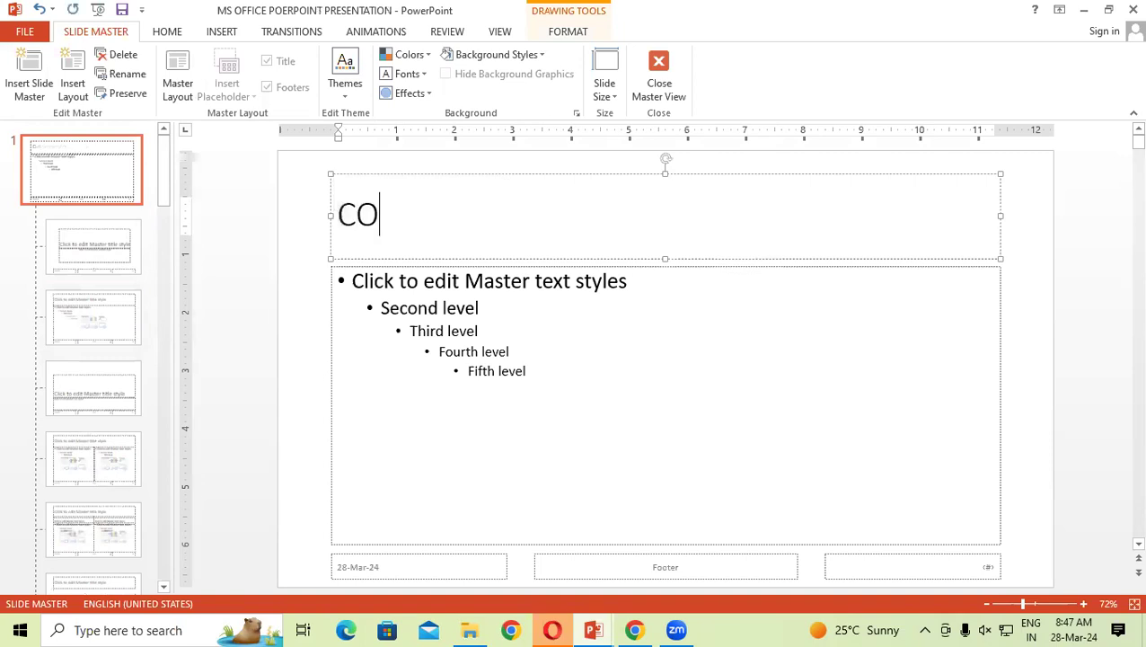
text(MPUTER )
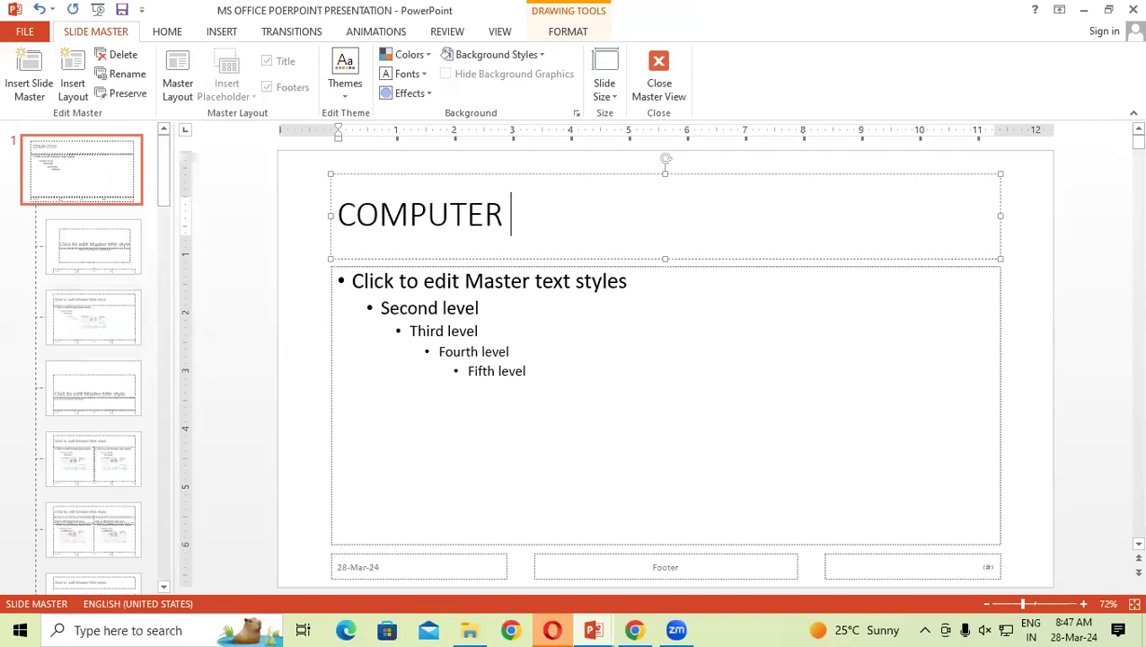
text(MEMORY)
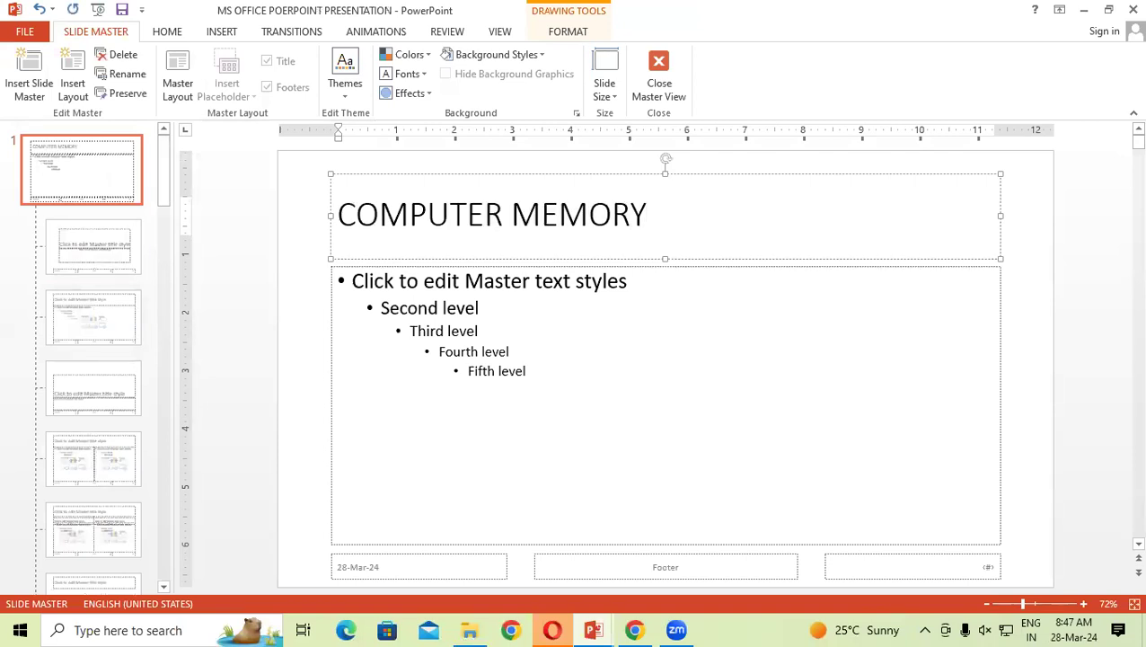
click(340, 212)
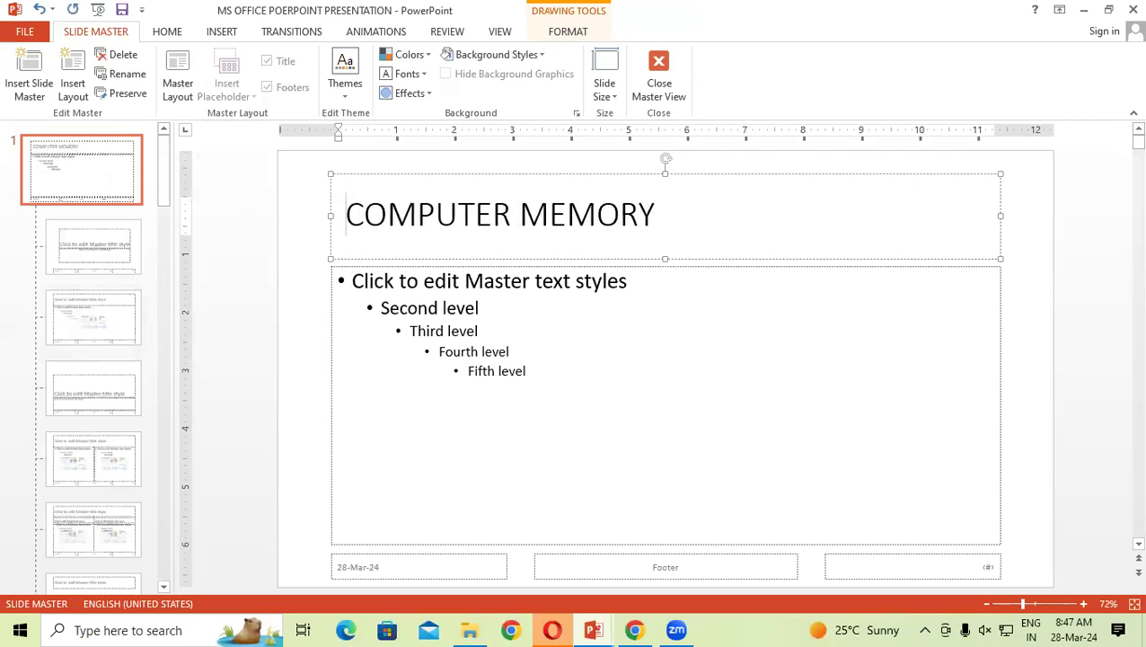
click(119, 250)
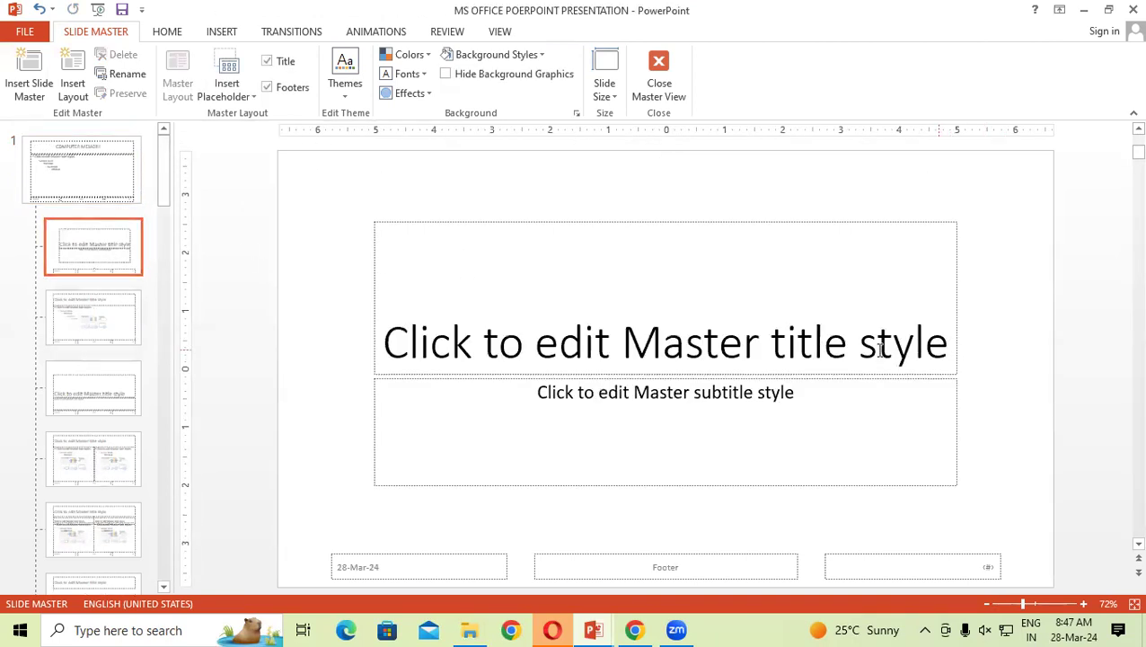
Retitle the Title Slide layout TWO TYPES OF MEMORY and the Title and Content layout PRIMARY MEMORY.
drag(880, 351, 466, 368)
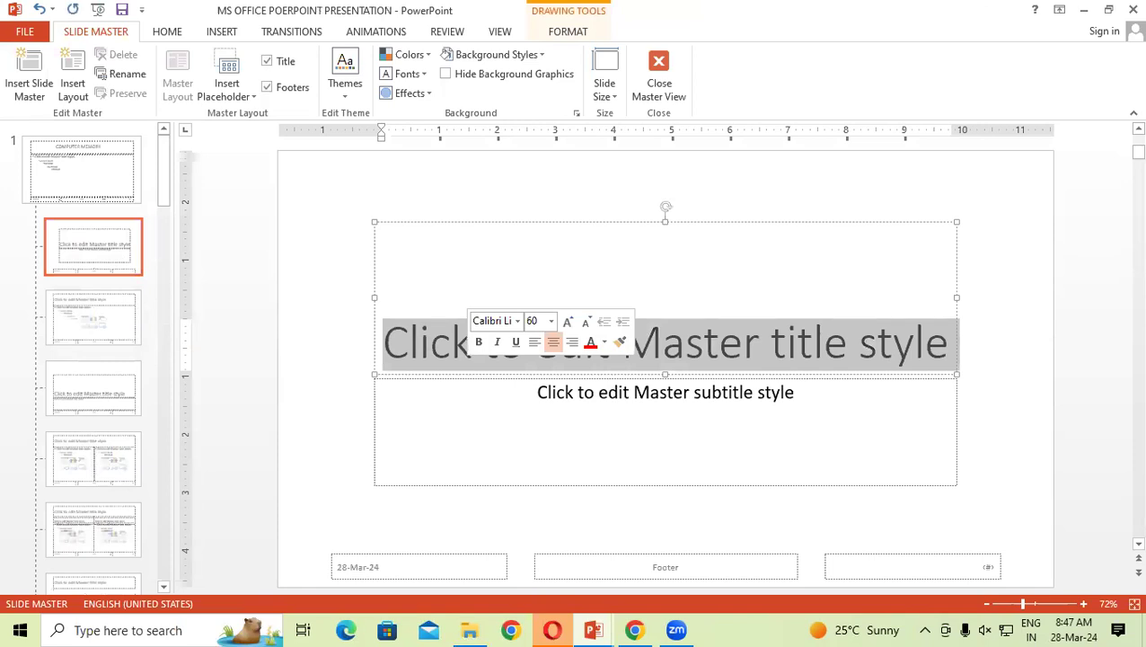
text(TWO TYPES OF )
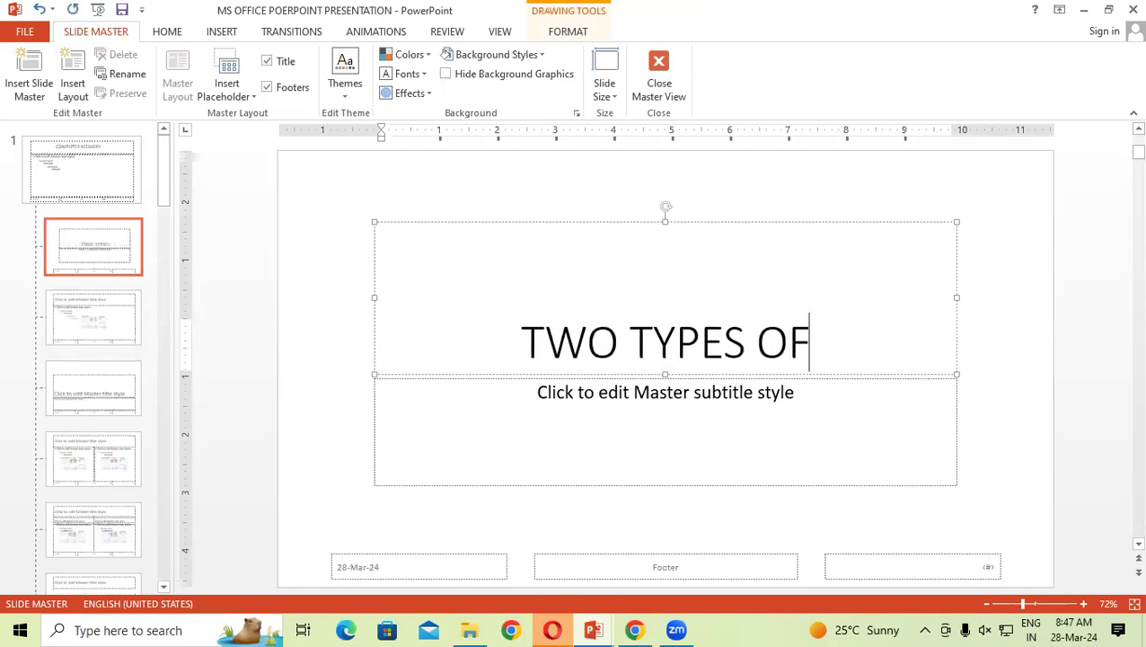
text(MEMORY)
click(118, 335)
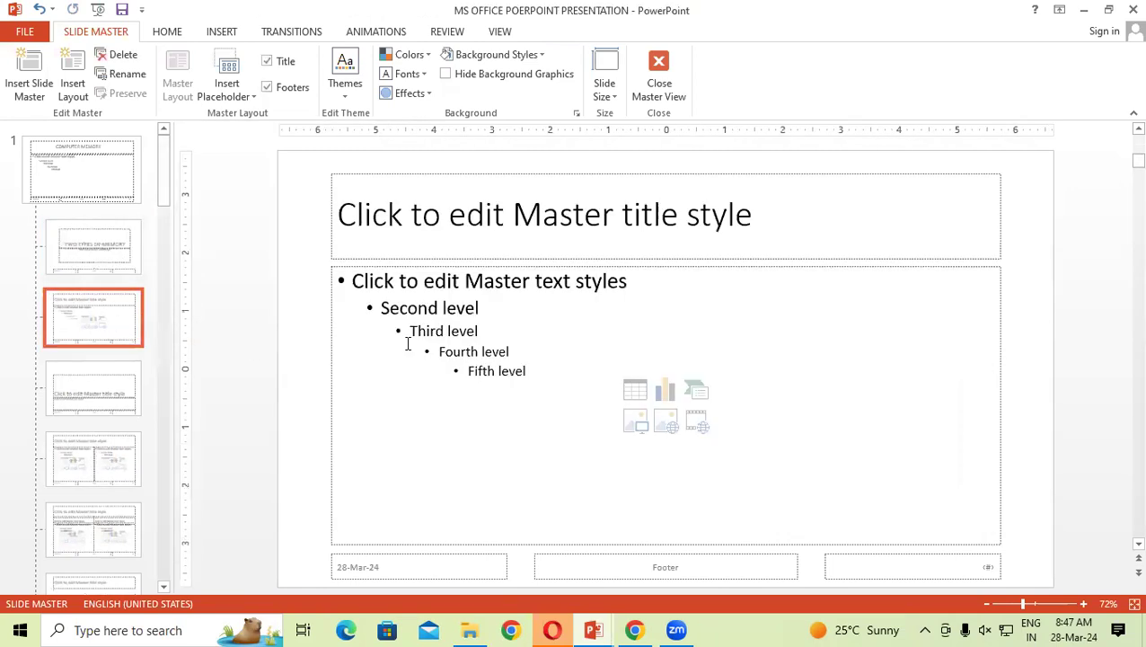
click(751, 215)
key(BackSpace)
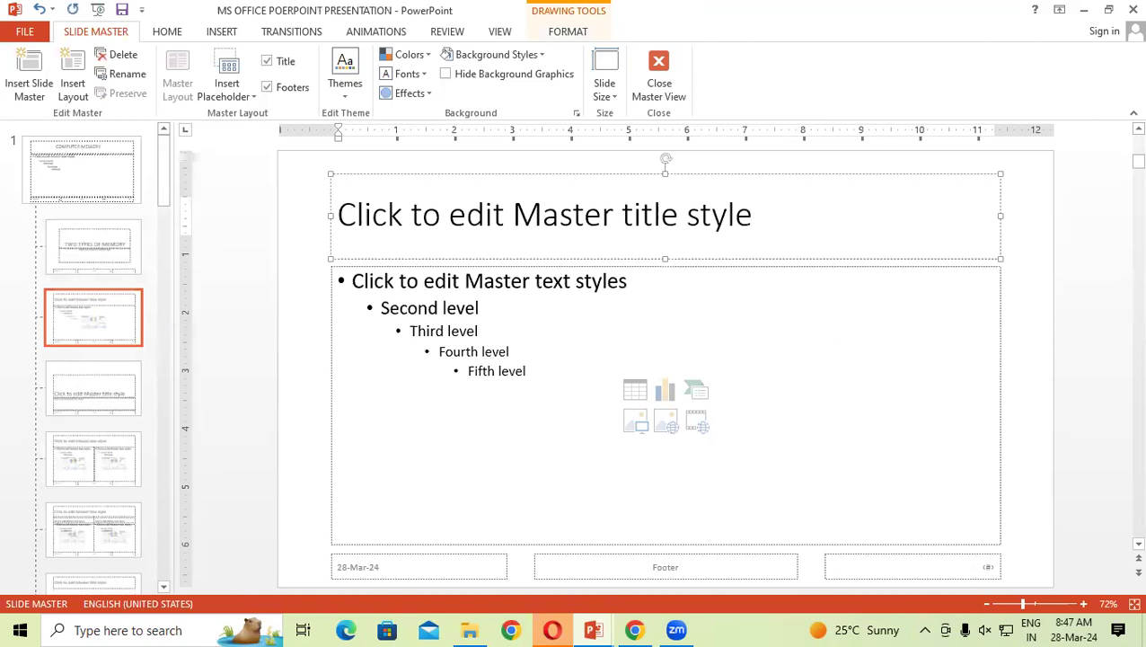
key(BackSpace)
key(BackSpace)
key(BackSpace)
key(BackSpace)
key(BackSpace)
key(BackSpace)
key(BackSpace)
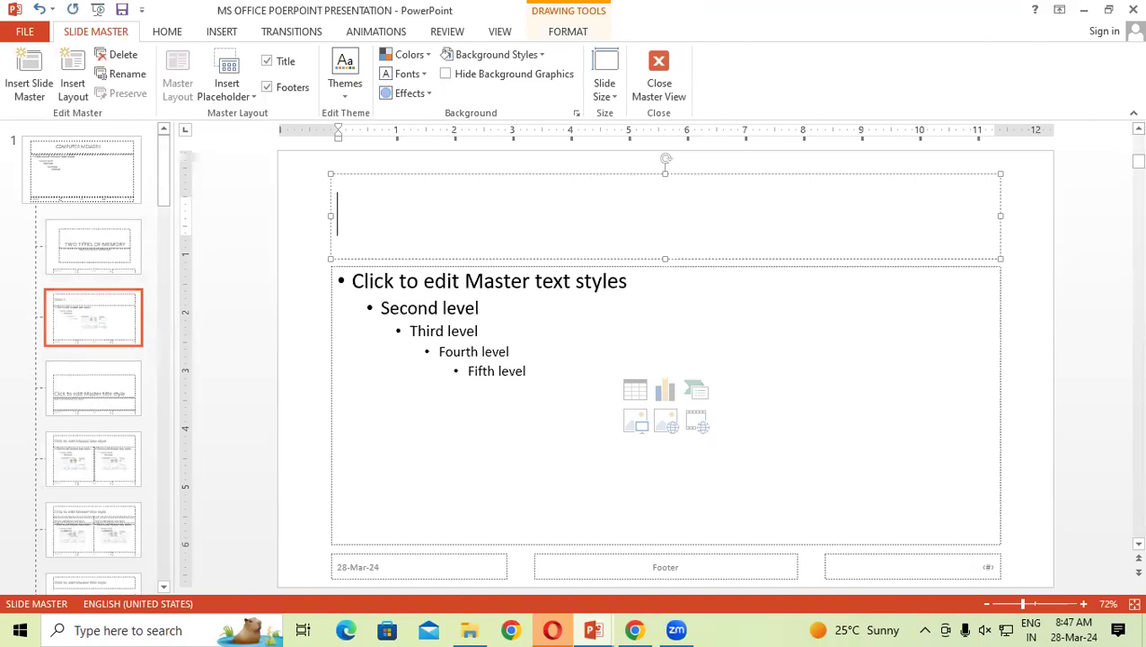
text(PRIMARY MEMORY)
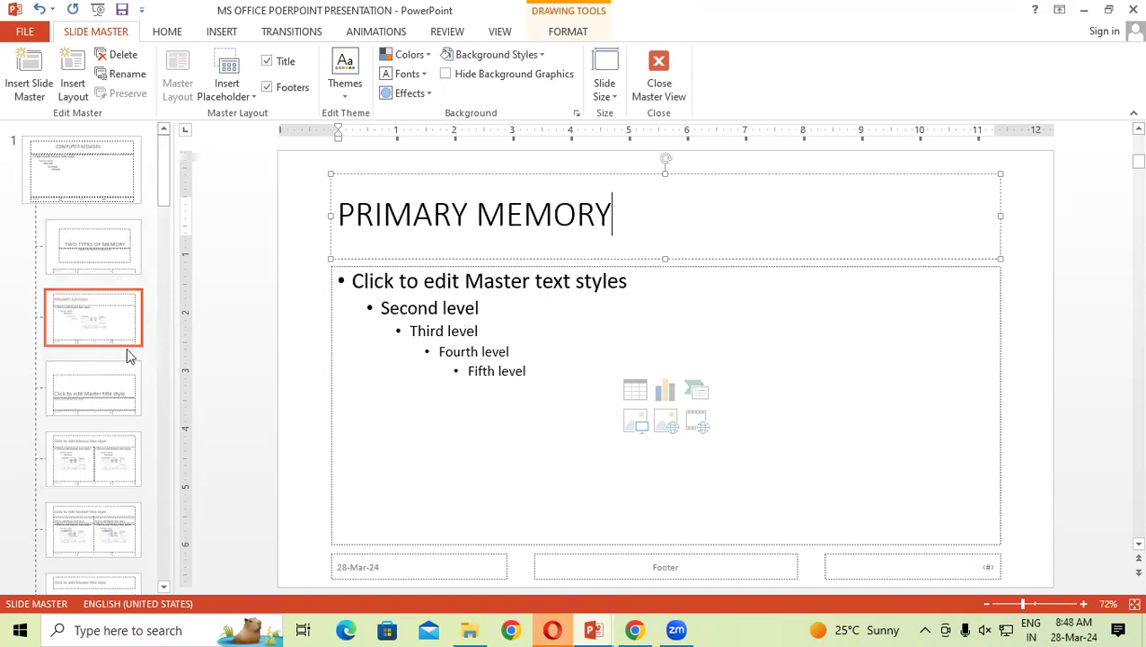
click(71, 320)
Retitle the Section Header layout RAM & ROM.
click(74, 392)
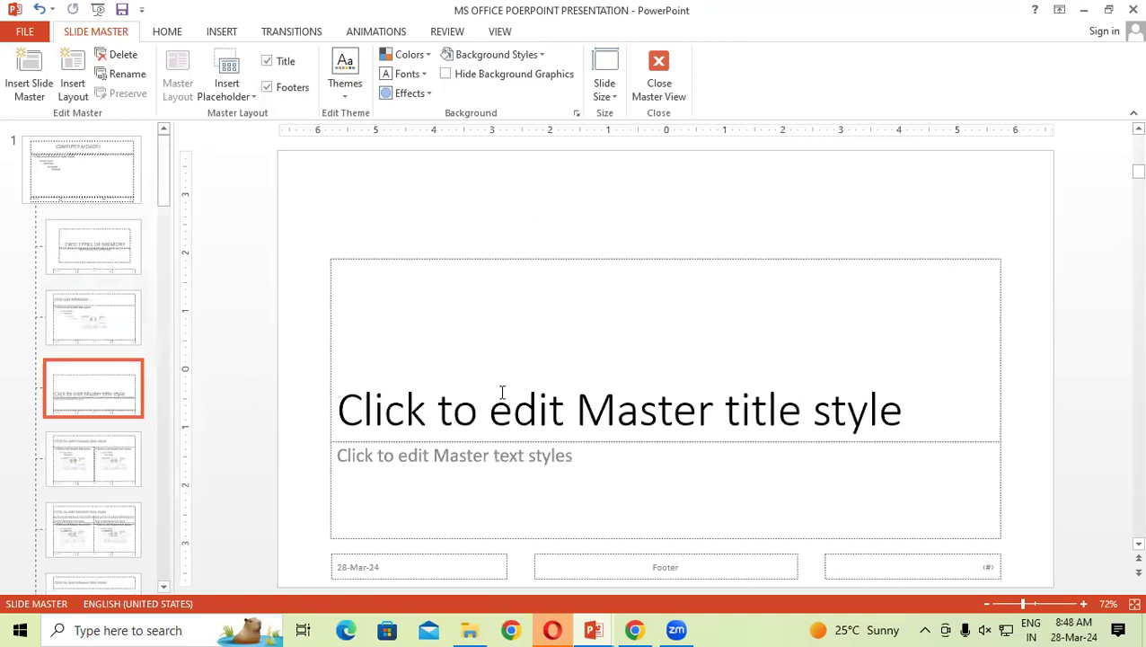
click(894, 418)
key(BackSpace)
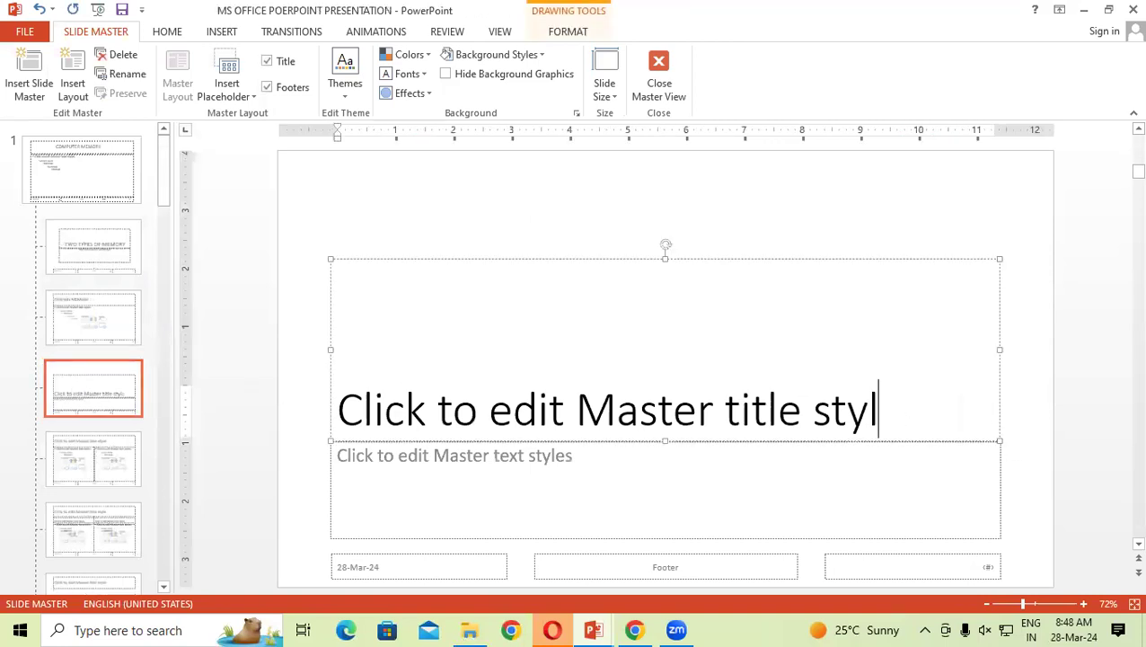
key(BackSpace)
key(BackSpace)
key(BackSpace)
key(BackSpace)
key(BackSpace)
key(BackSpace)
key(BackSpace)
key(BackSpace)
key(BackSpace)
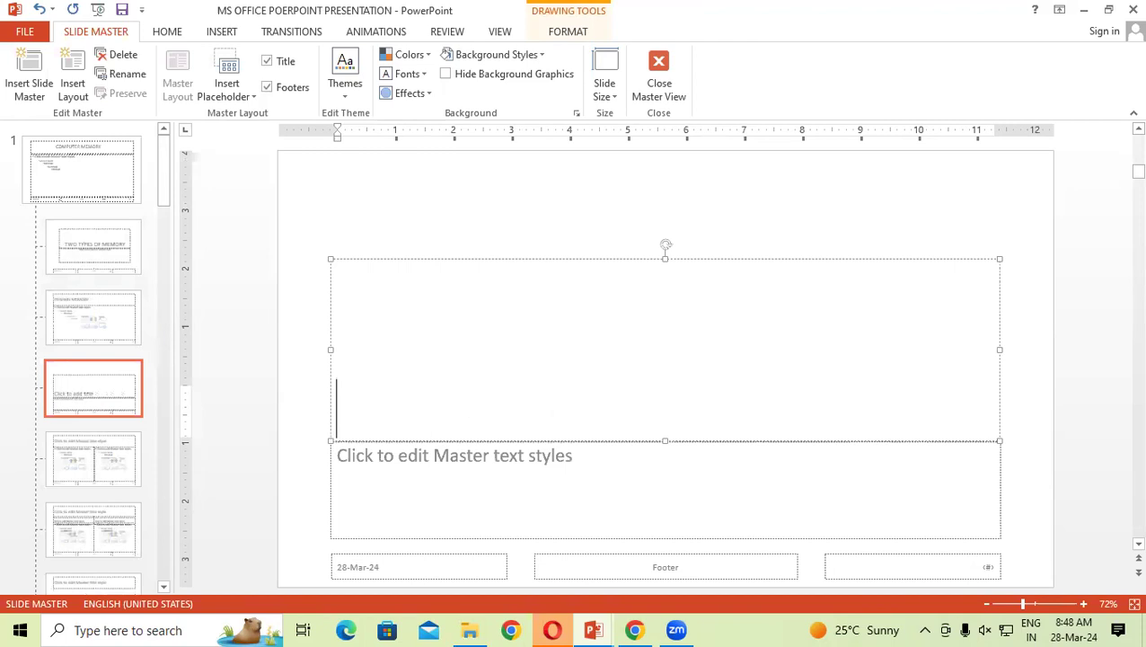
text(RAM )
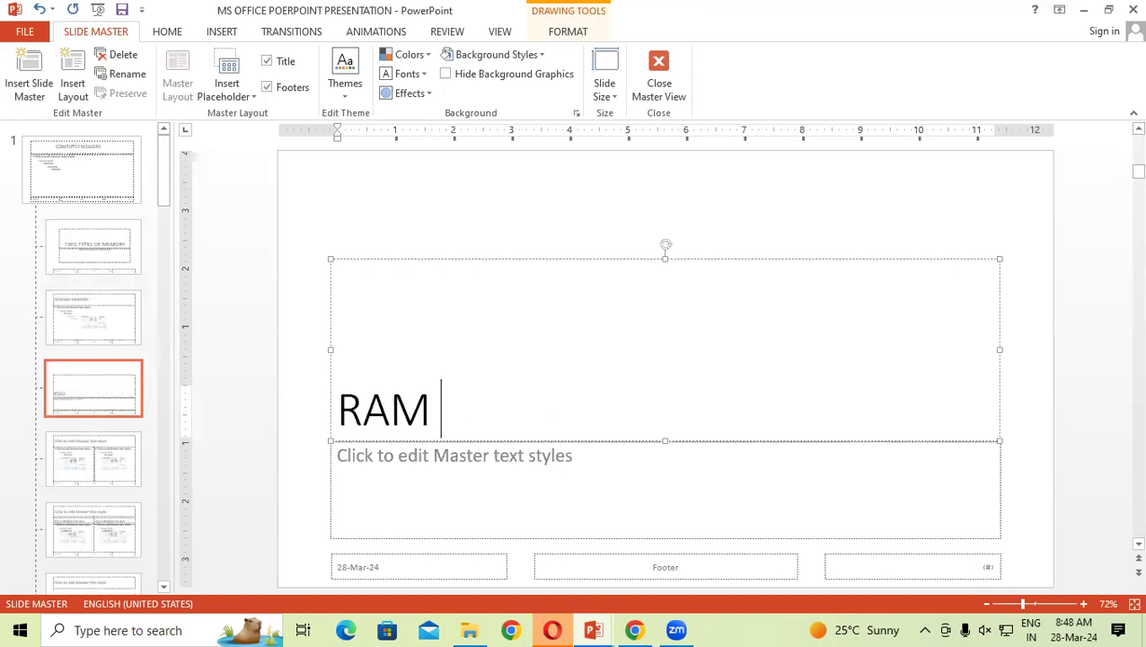
text(& )
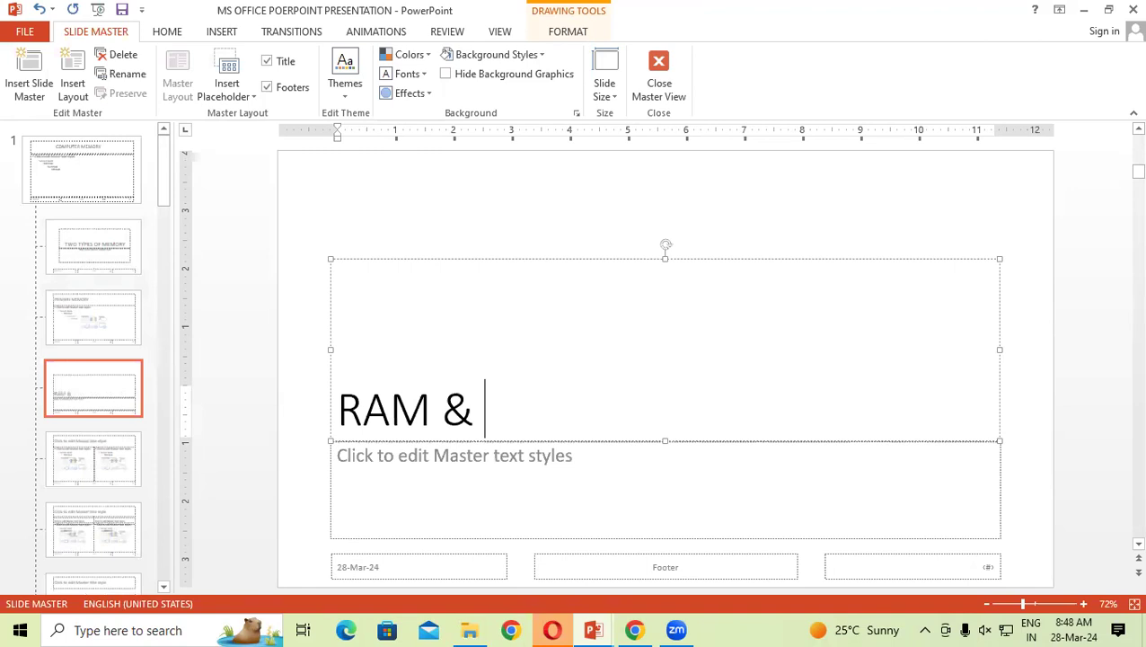
text(ROM)
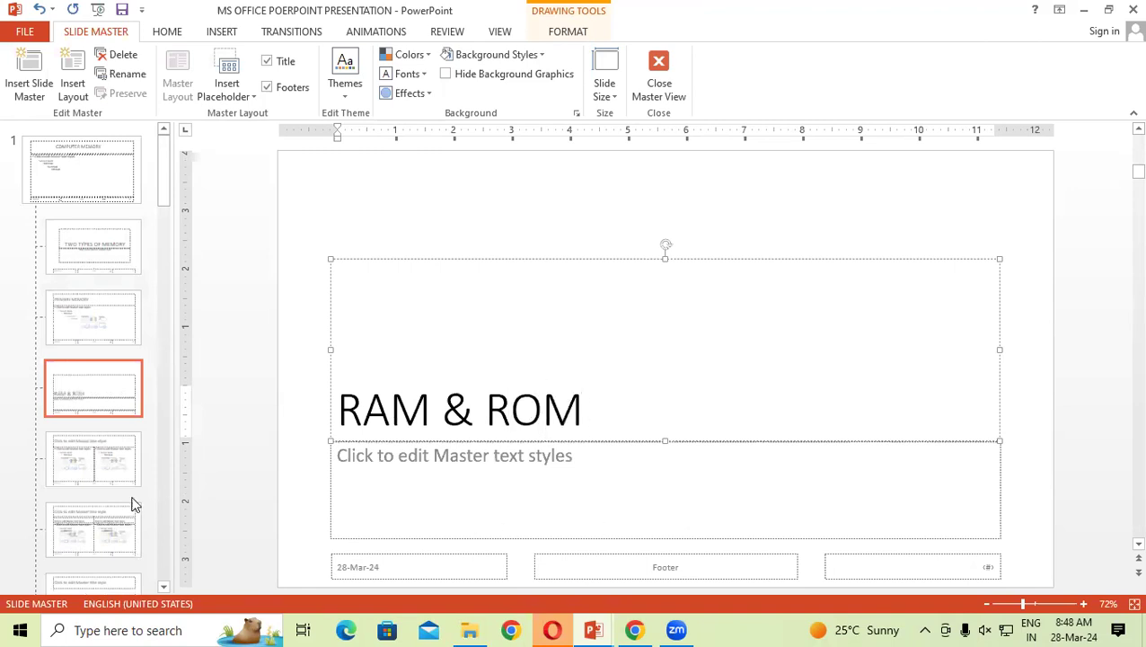
click(115, 460)
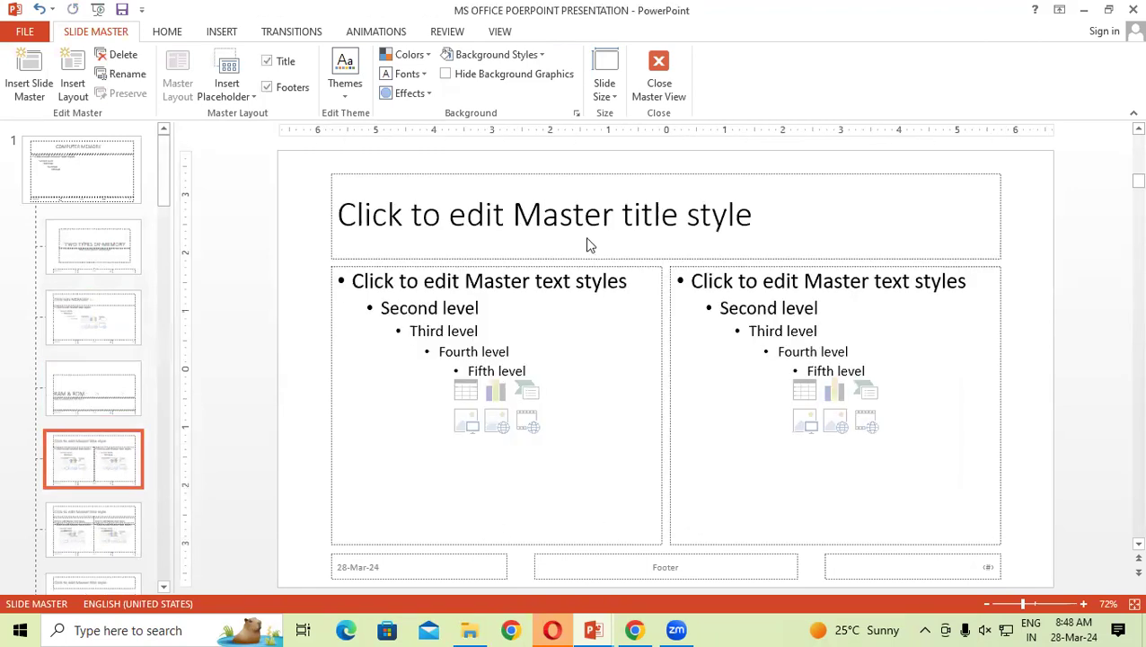
Title the Two Content layout PROM,EPROM,EEPROM with DRAM,SRAM on a second line.
click(750, 218)
key(BackSpace)
key(BackSpace)
key(BackSpace)
key(BackSpace)
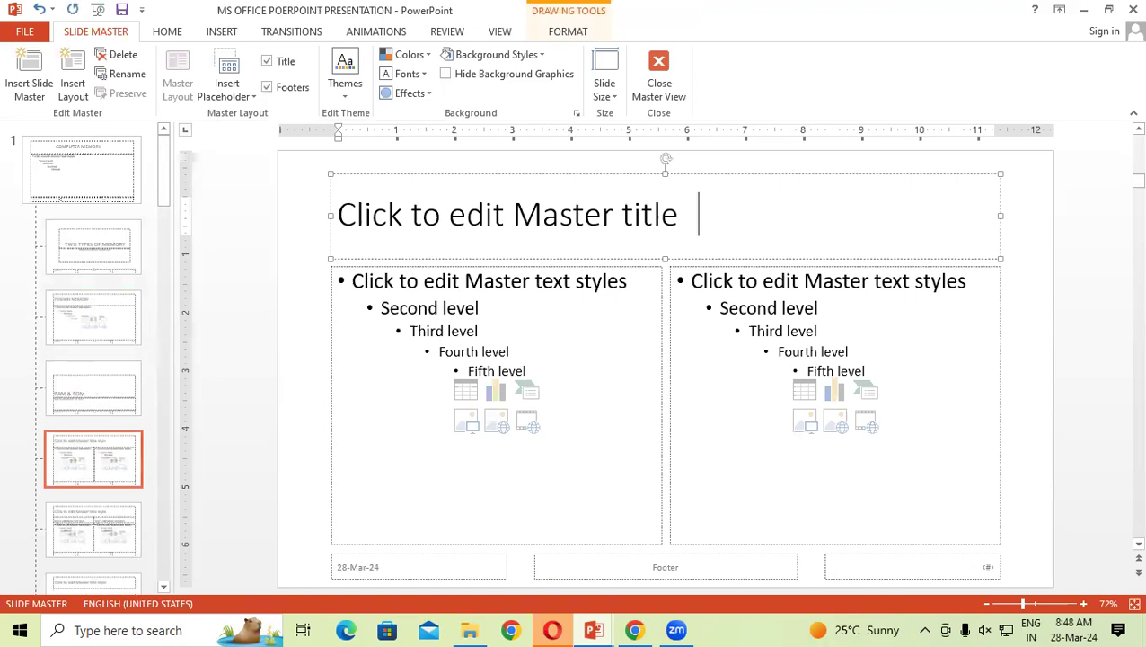
key(BackSpace)
key(BackSpace)
key(BackSpace)
key(BackSpace)
key(BackSpace)
key(BackSpace)
text(PROM,EPRO)
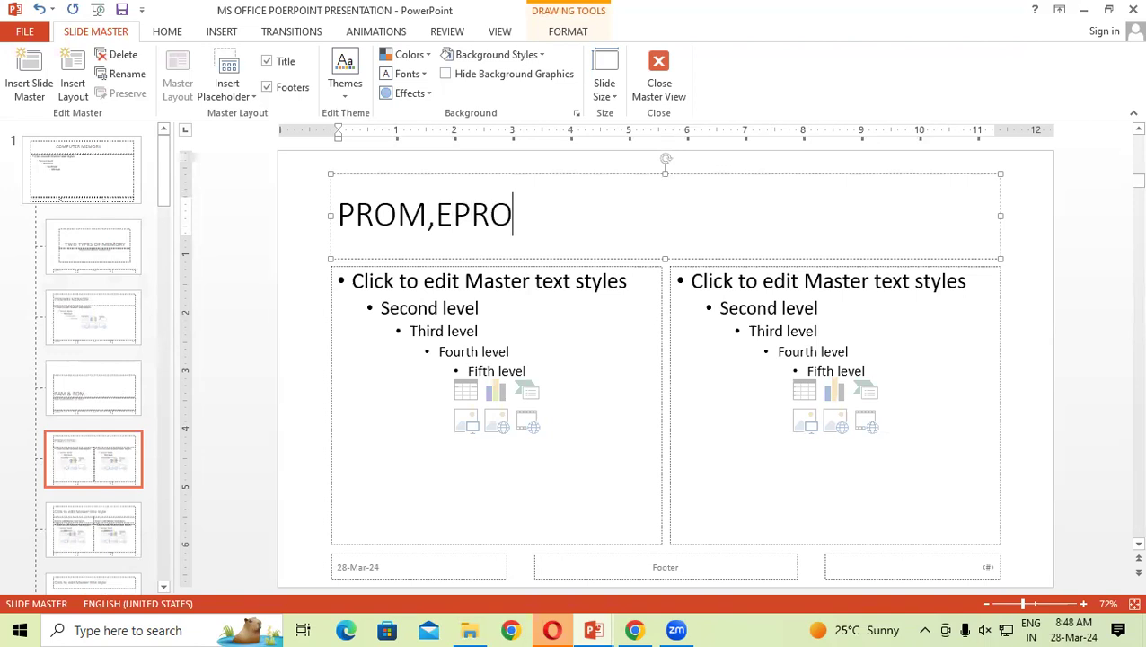
text(M,EEPRO)
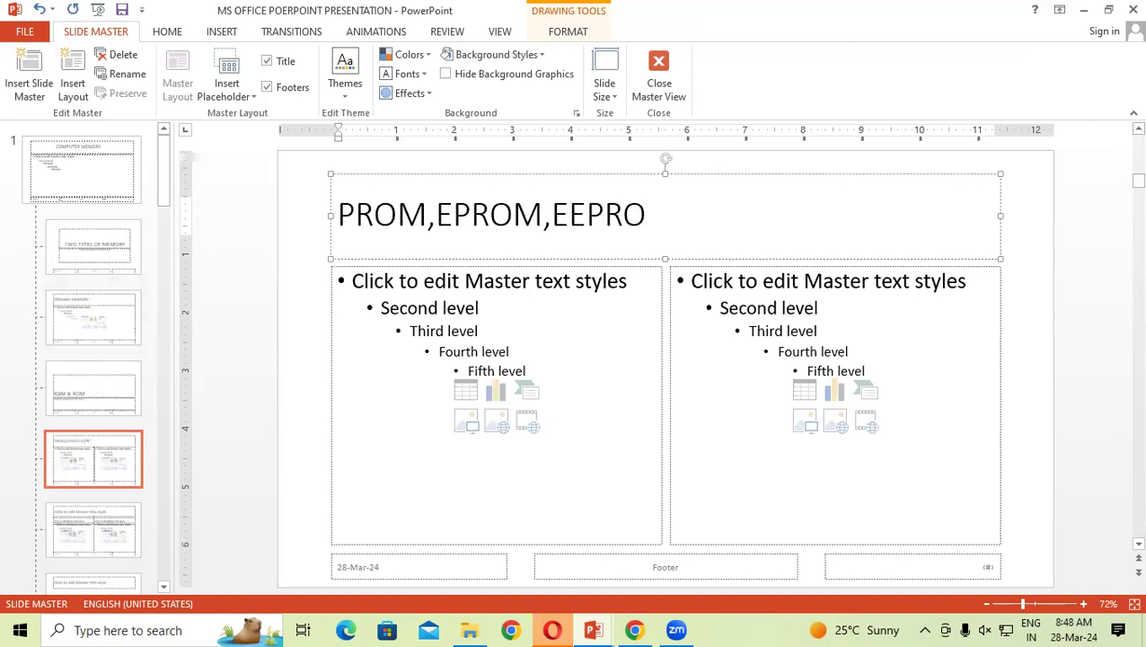
text(M)
key(Return)
text(DRAM,SRAM)
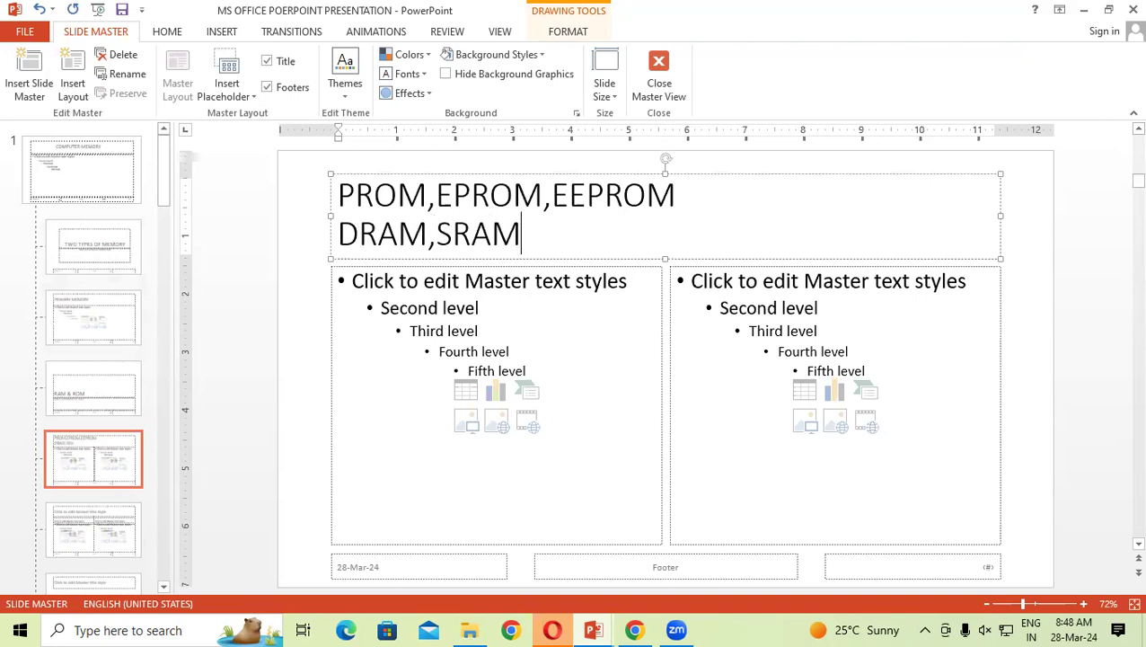
Retitle the Comparison layout SECONDARY MEMORY.
click(108, 530)
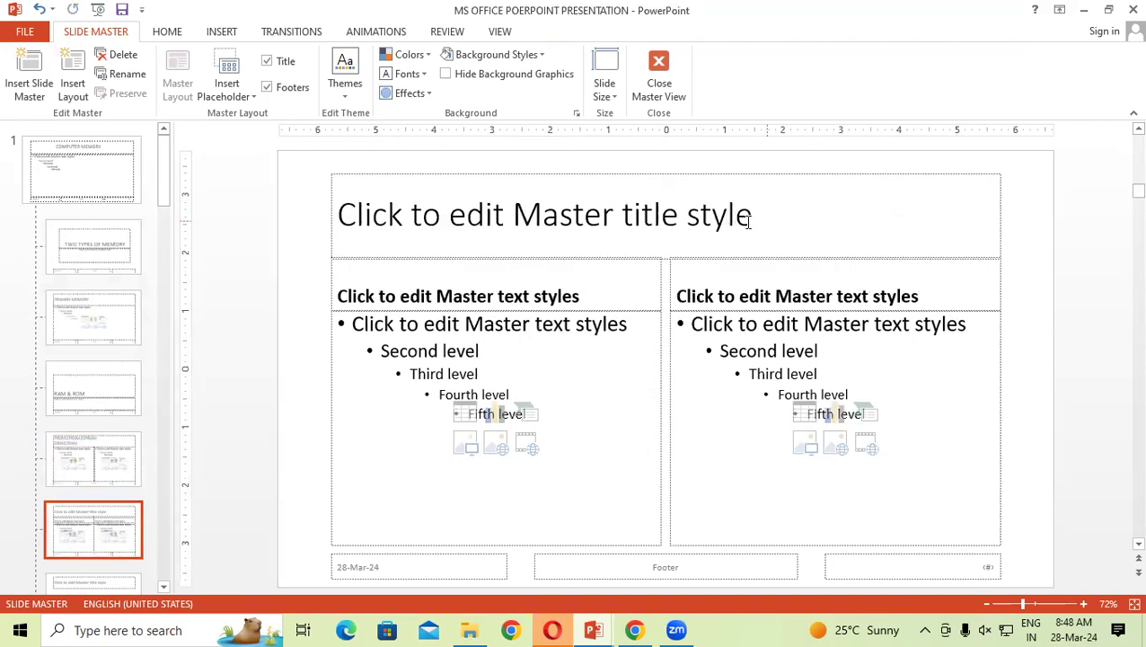
drag(751, 215, 317, 252)
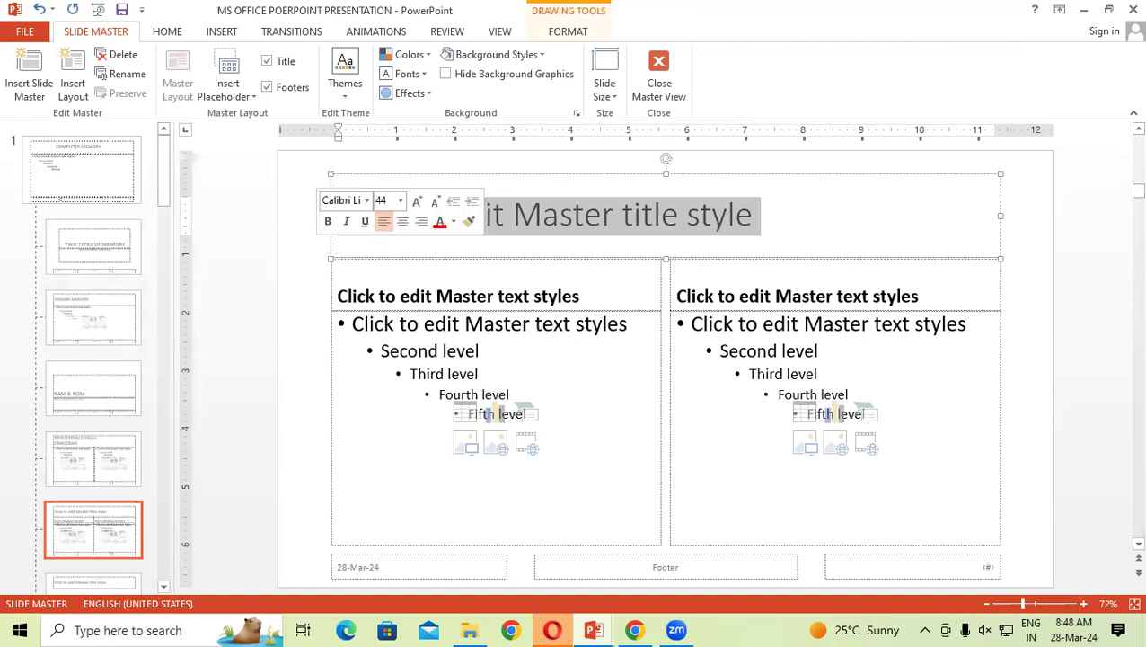
text(SECONDARY M)
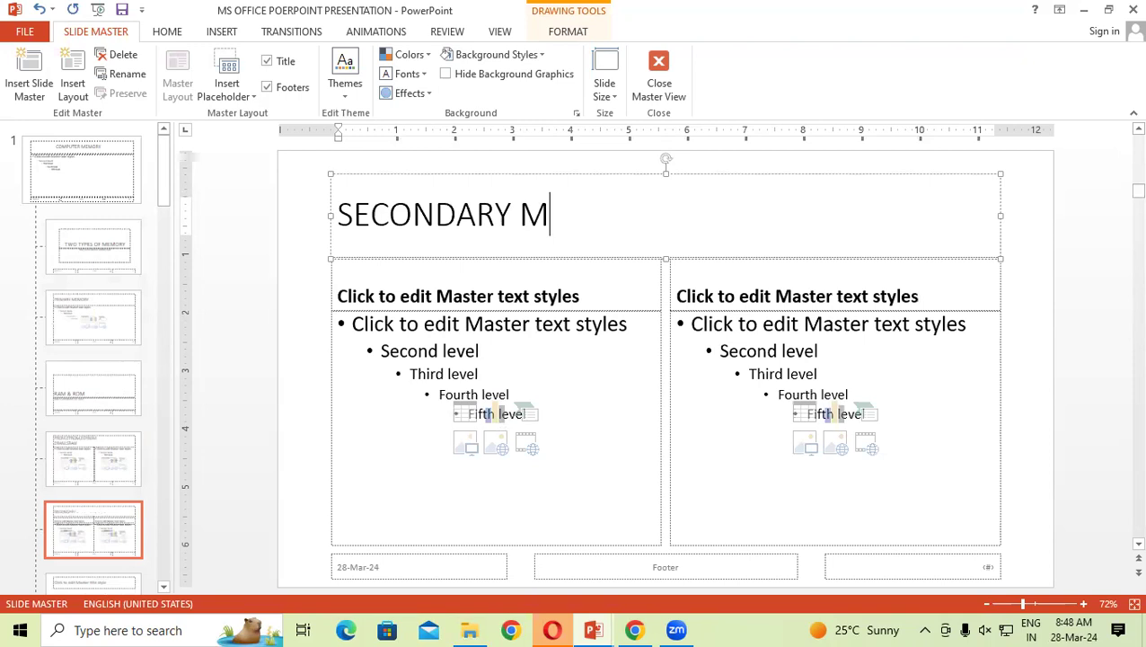
text(EMORY)
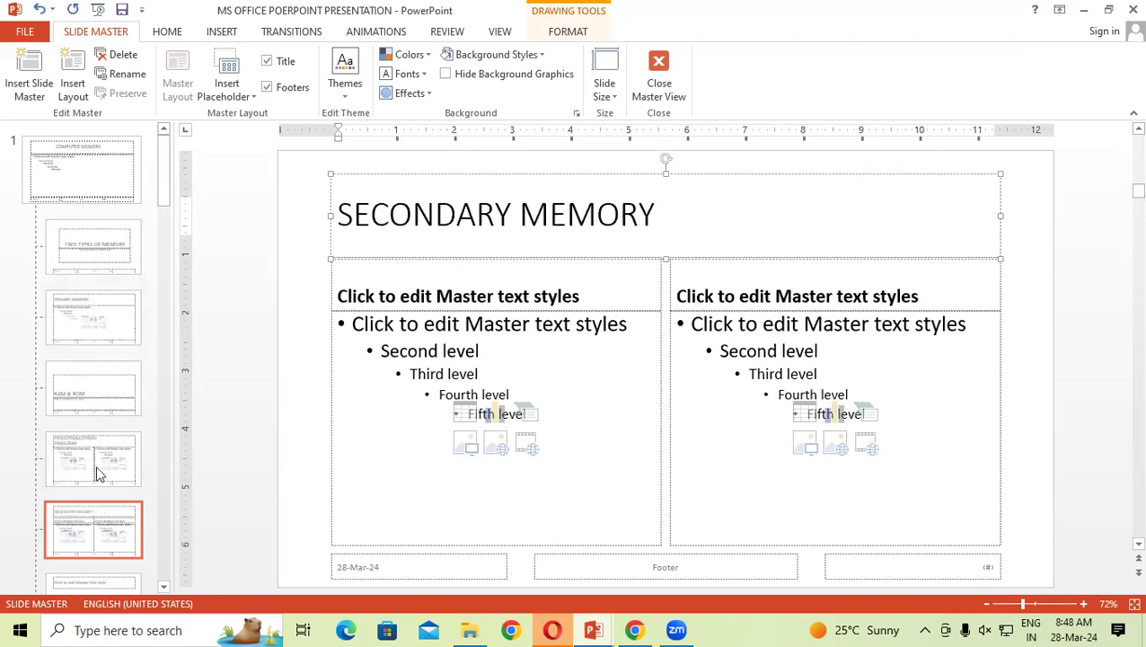
drag(164, 181, 162, 230)
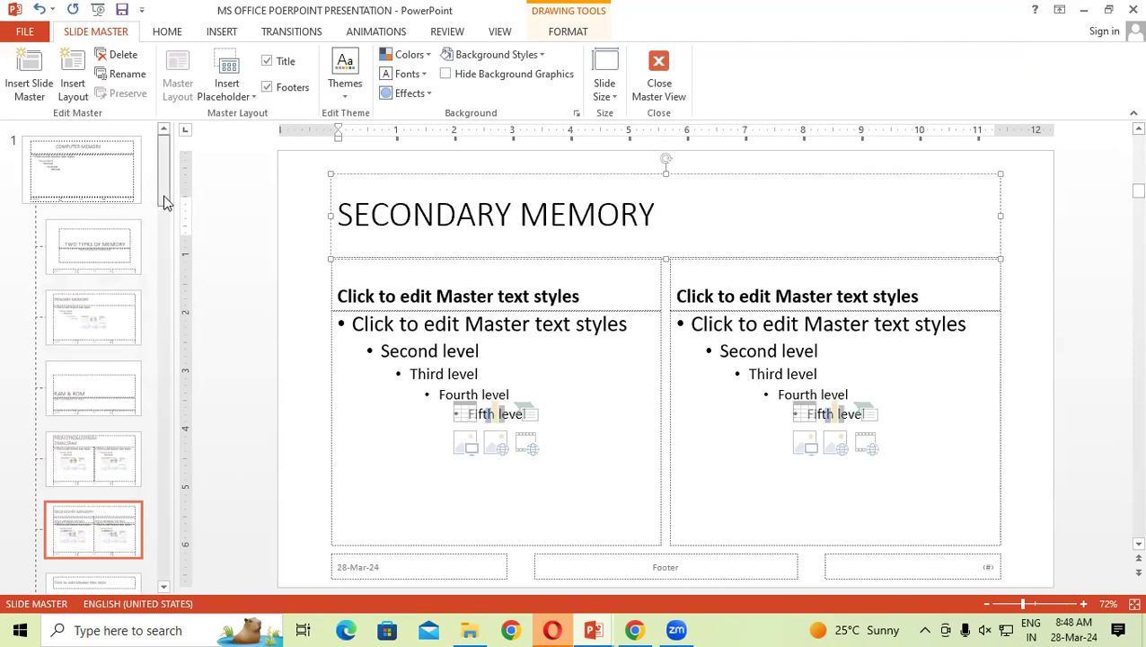
click(83, 270)
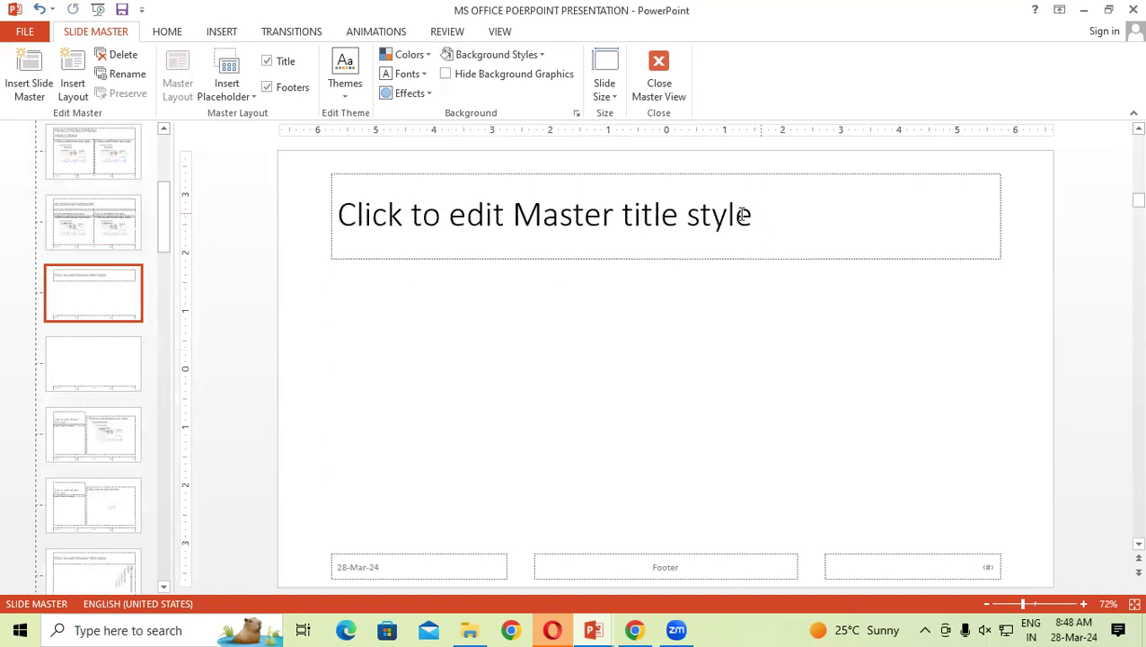
Replace the Title Only layout's placeholder title with HDD,PENDRIVE,SSD,FDD.
drag(754, 218, 301, 249)
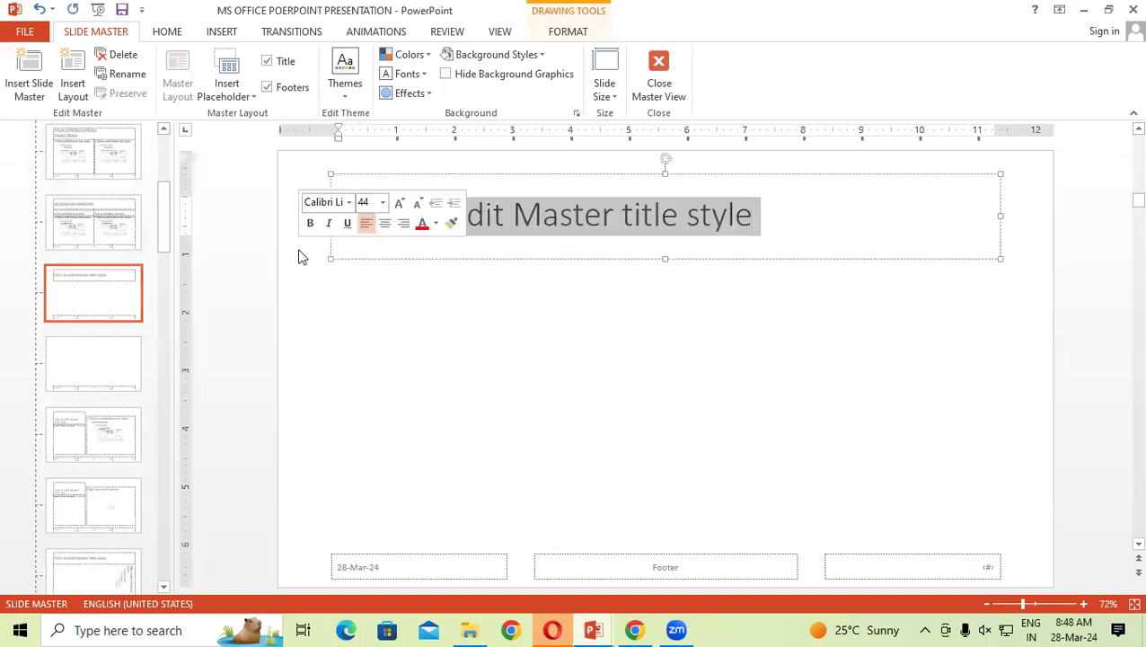
text(HDD)
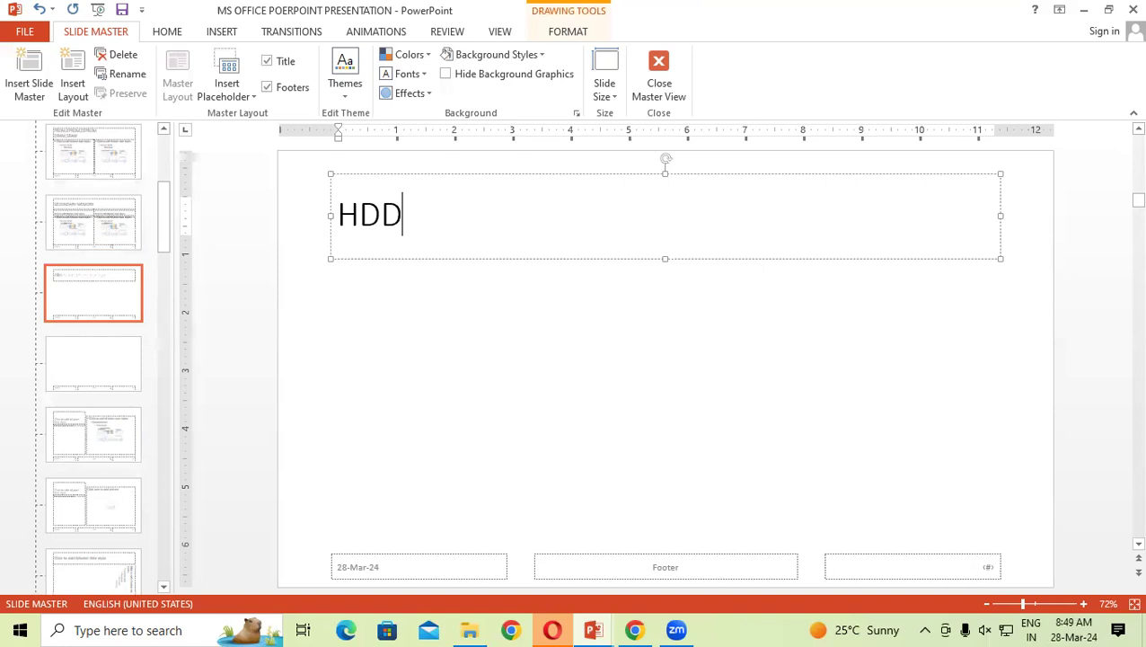
text(,PENDRIVE,)
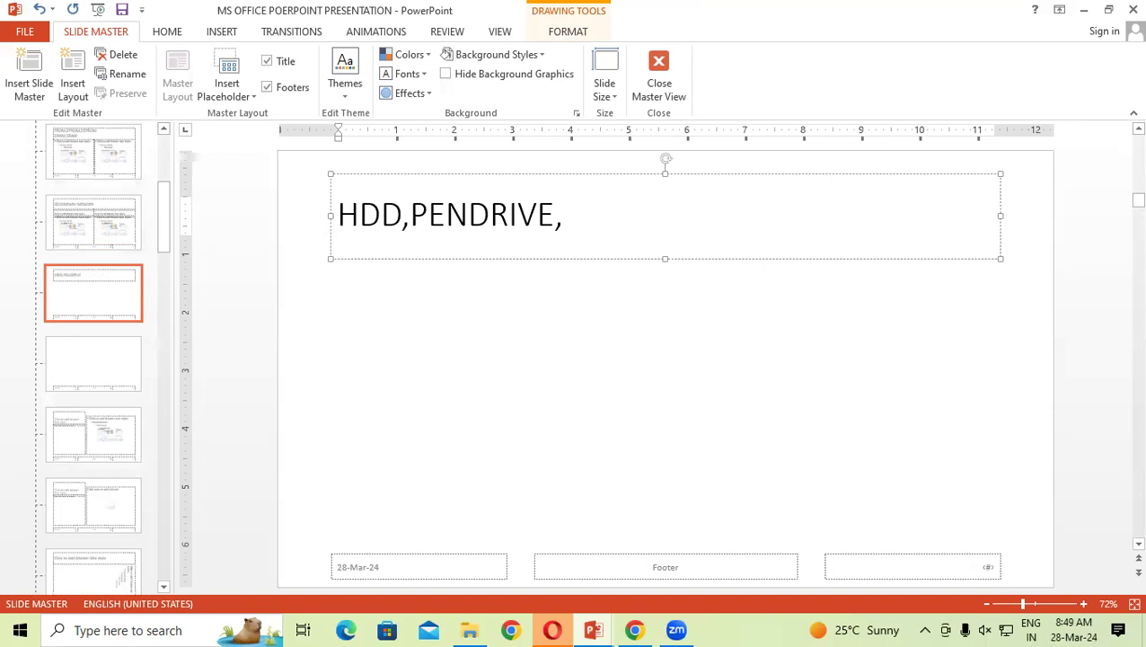
text(SSD,FDD)
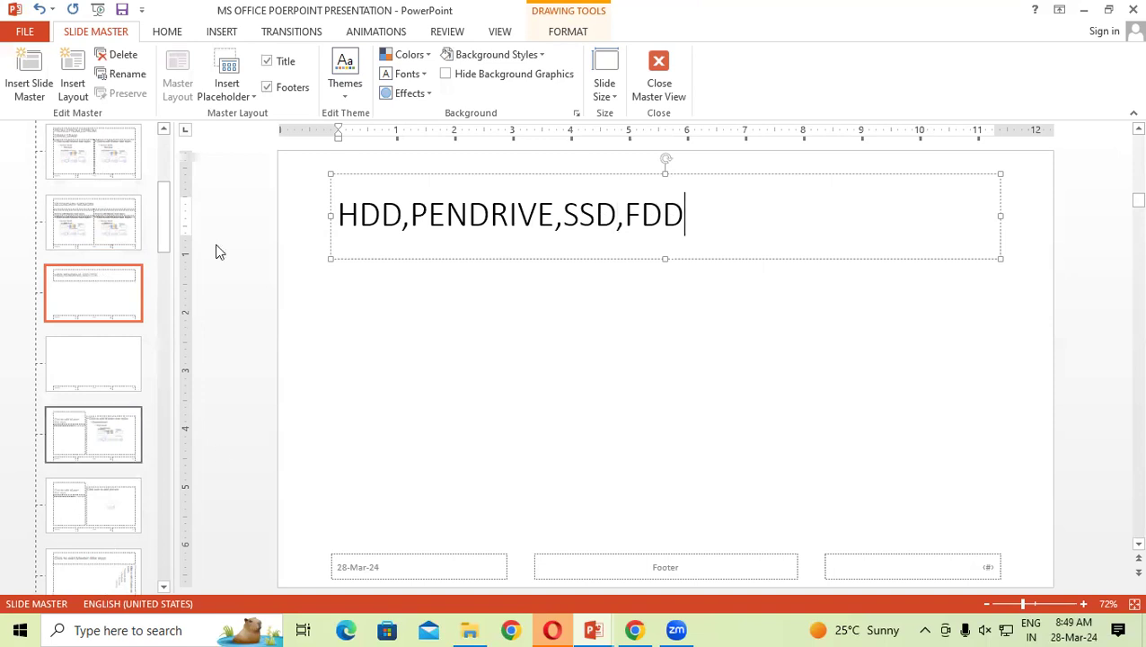
click(161, 228)
drag(161, 228, 167, 159)
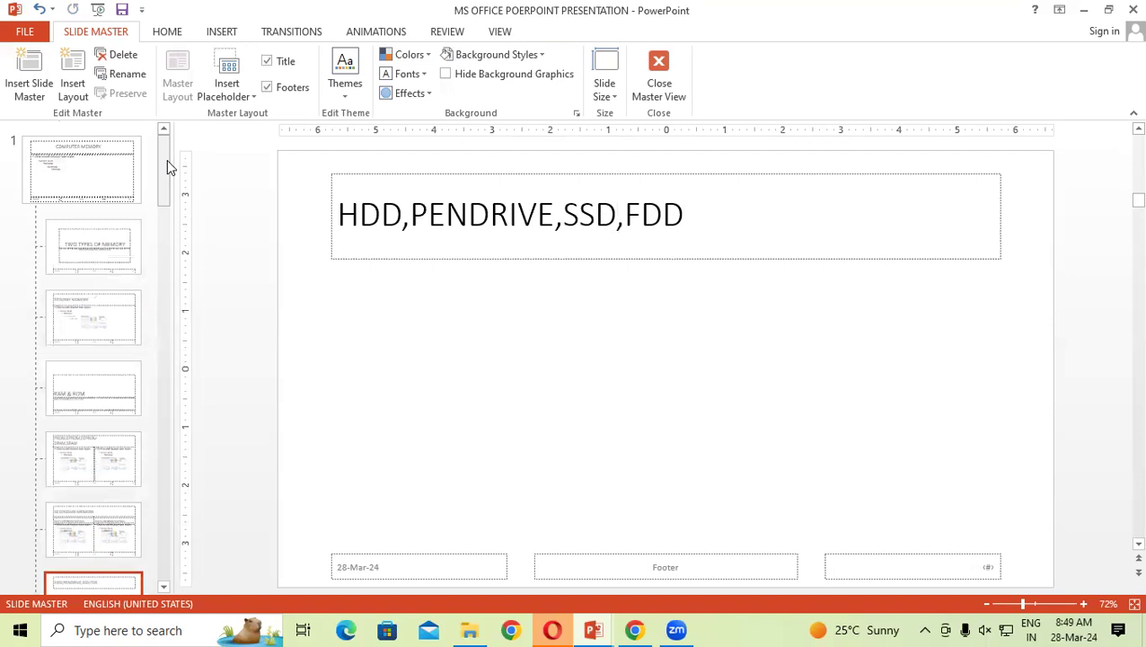
Give the COMPUTER MEMORY slide master's title placeholder a yellow shape fill.
click(105, 168)
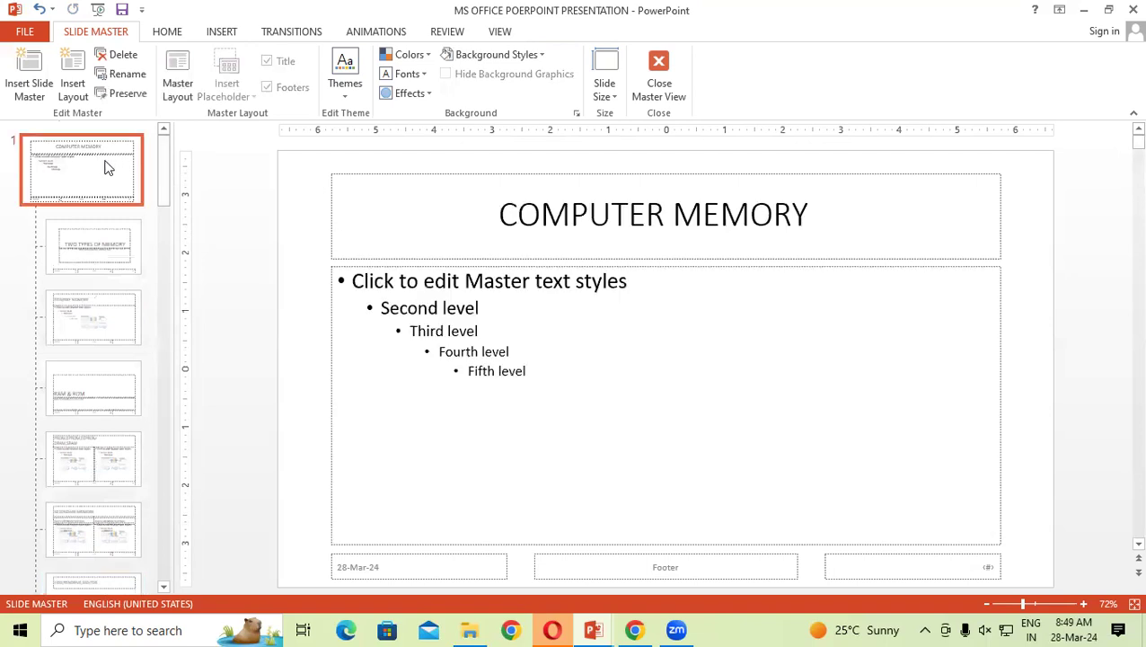
click(328, 202)
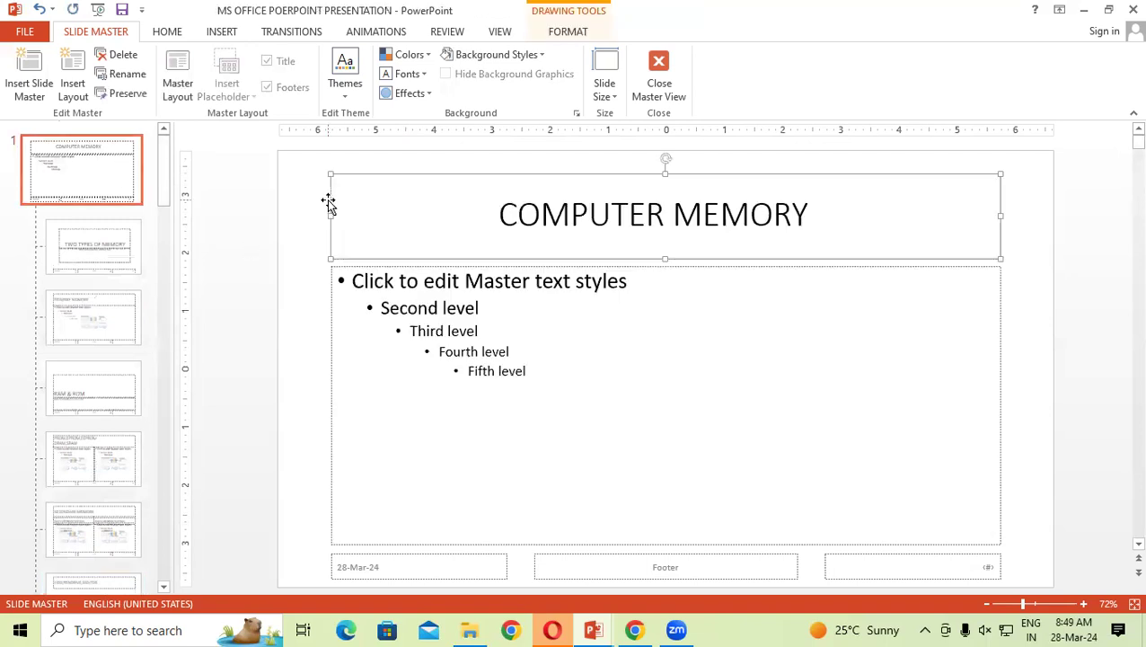
click(559, 34)
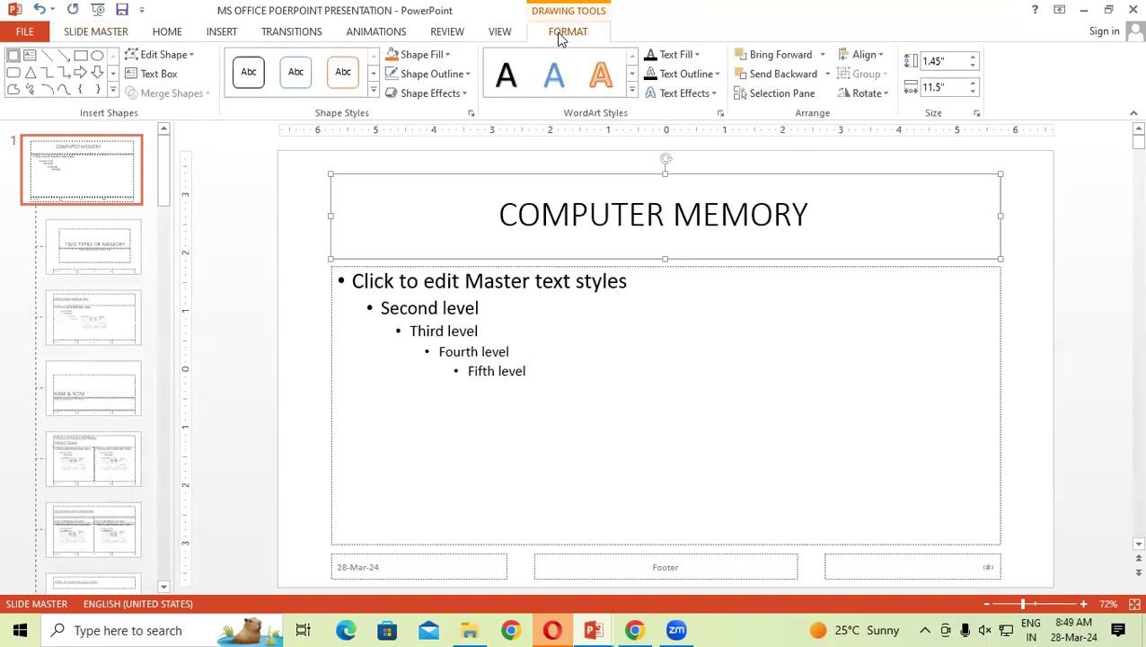
click(440, 54)
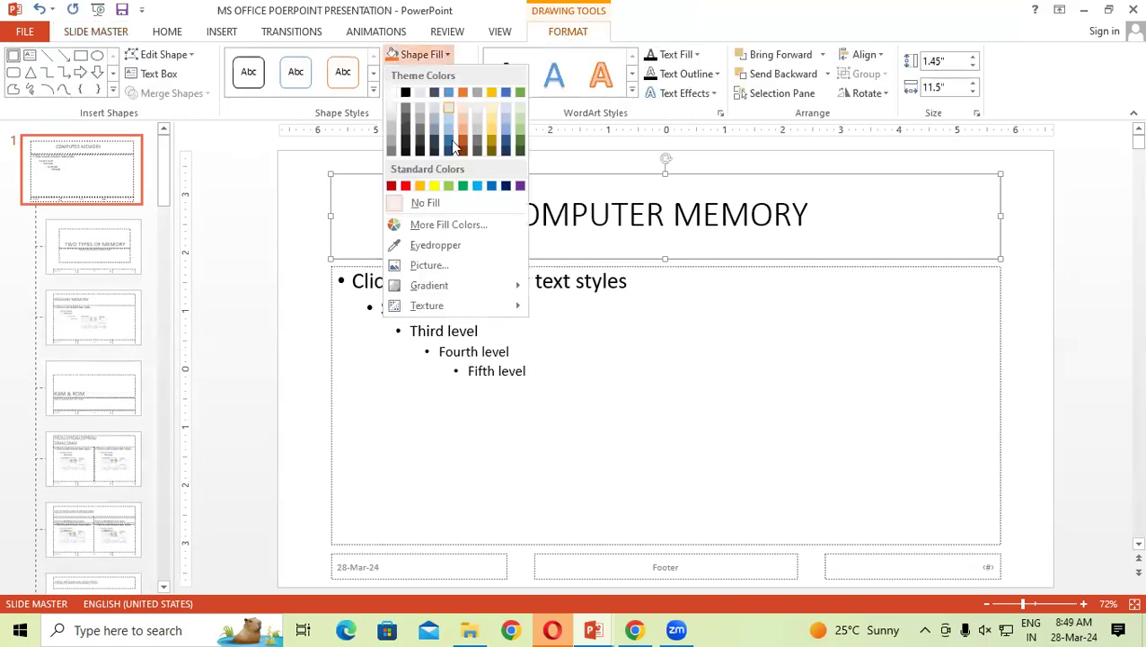
click(434, 186)
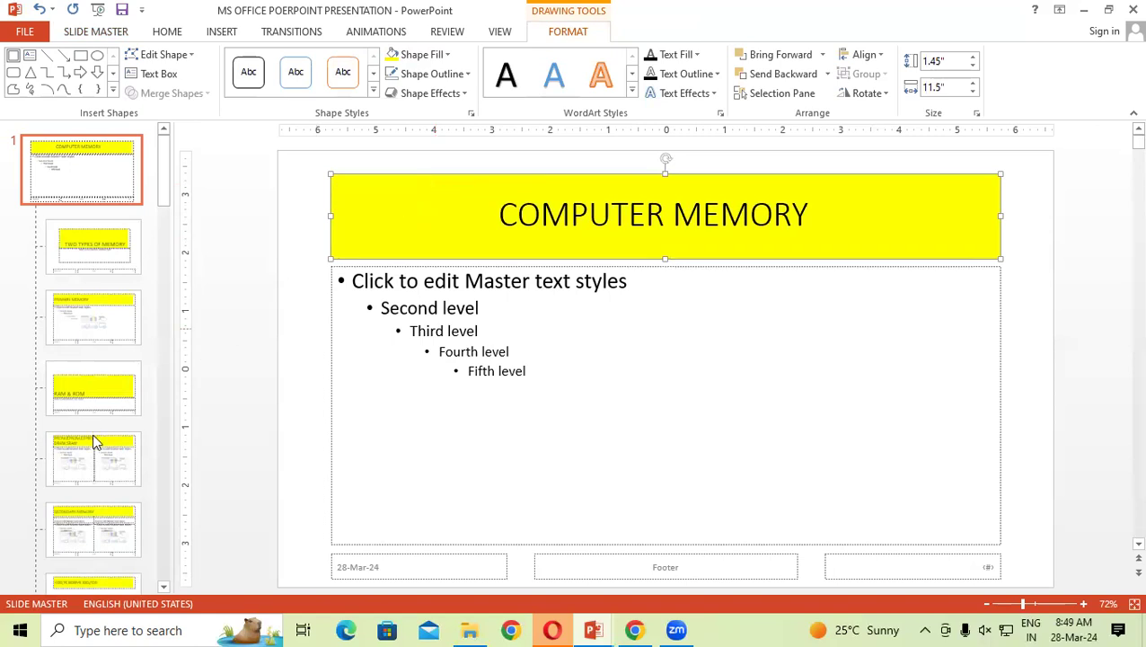
scroll(94, 439, down, 1)
click(121, 413)
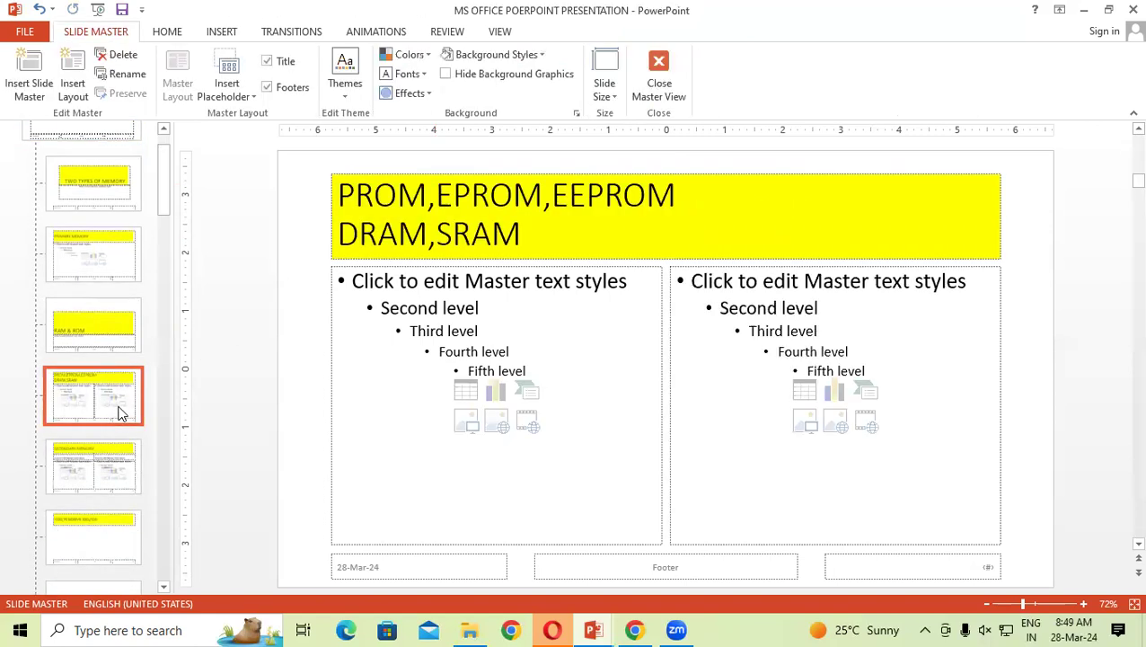
Give the SECONDARY MEMORY layout's title a black fill and white text.
click(102, 479)
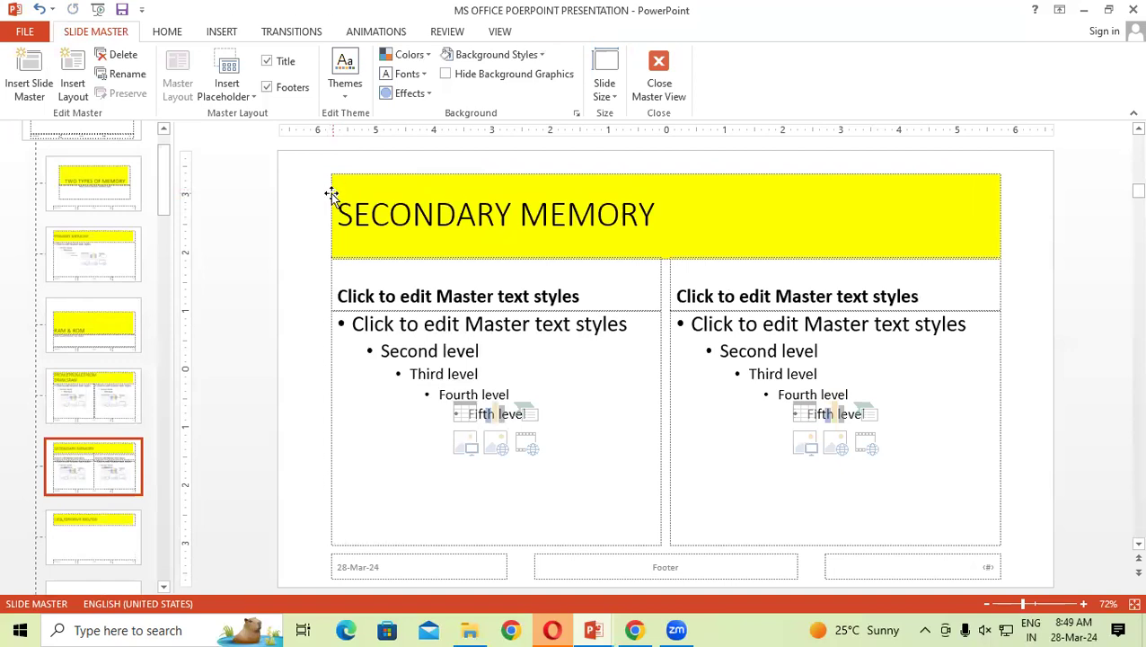
click(331, 194)
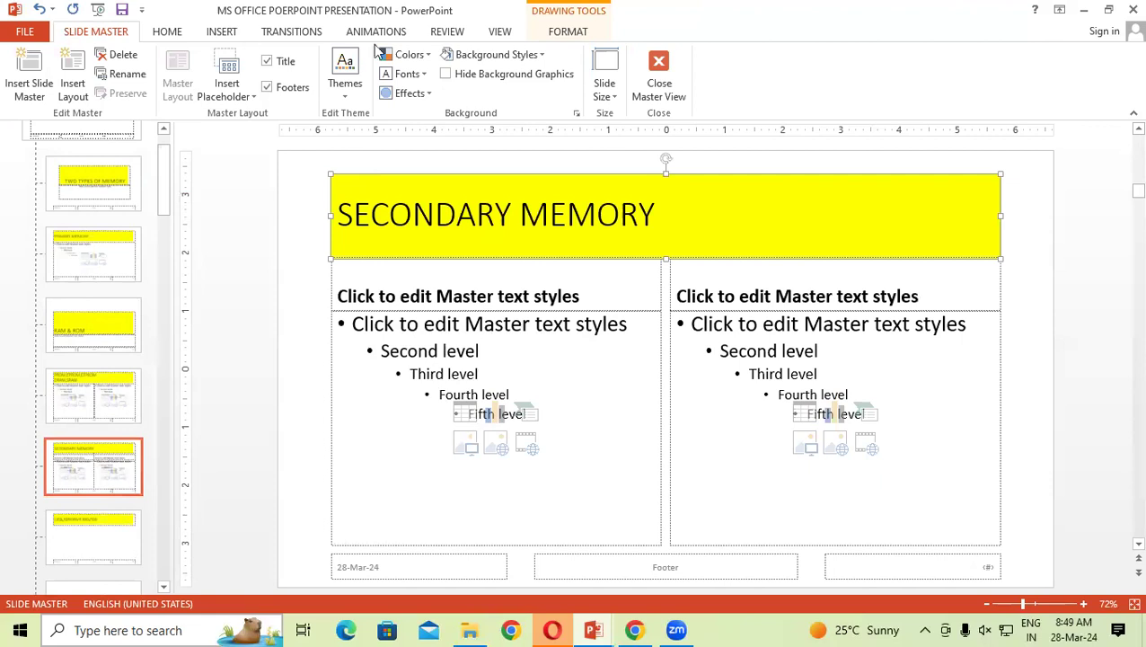
click(550, 34)
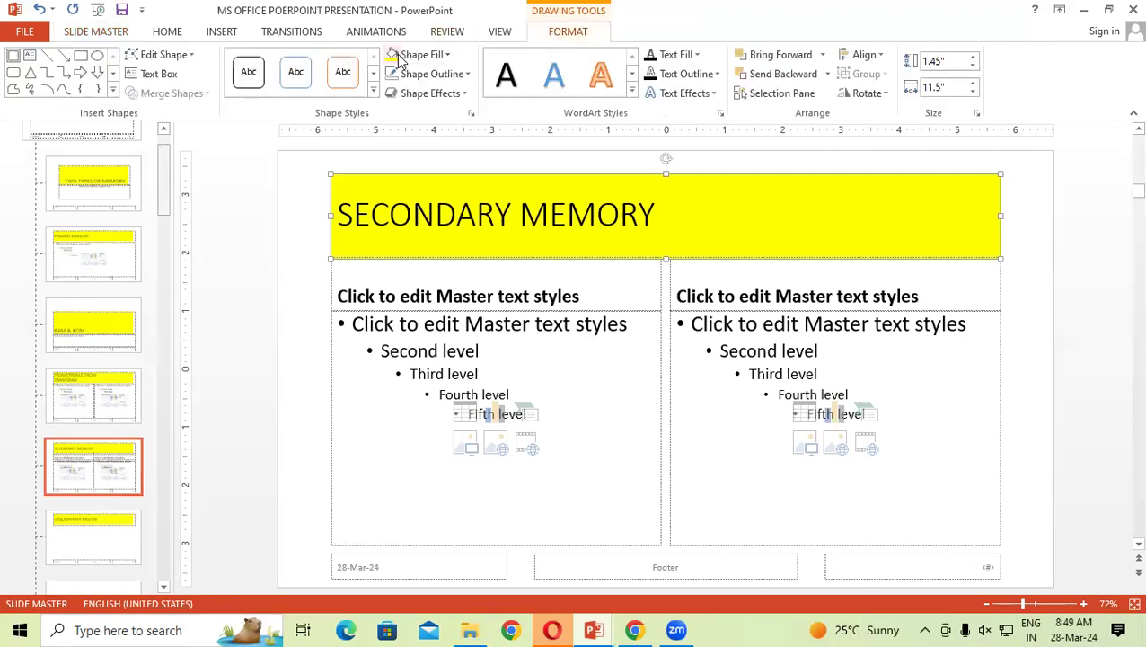
click(444, 56)
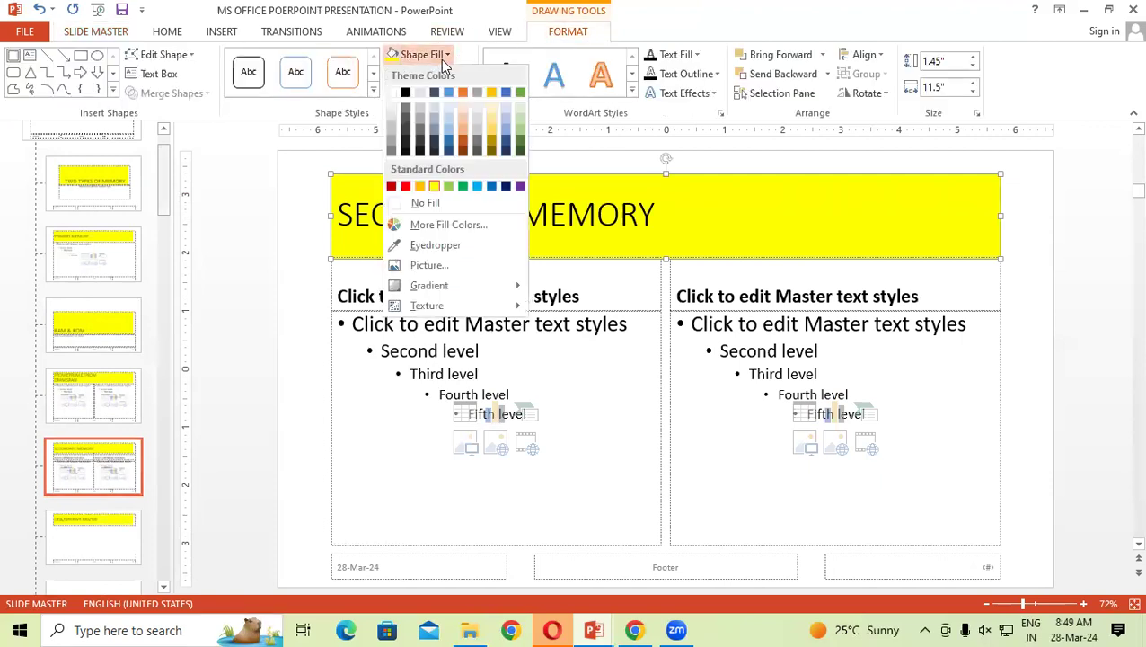
click(406, 94)
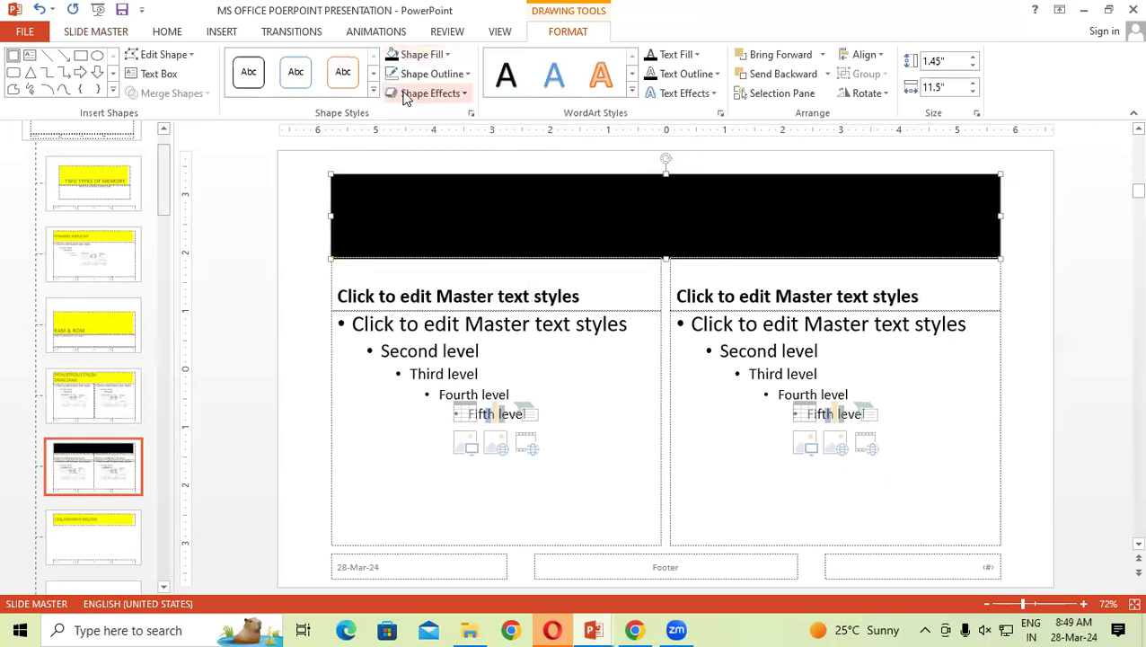
click(696, 54)
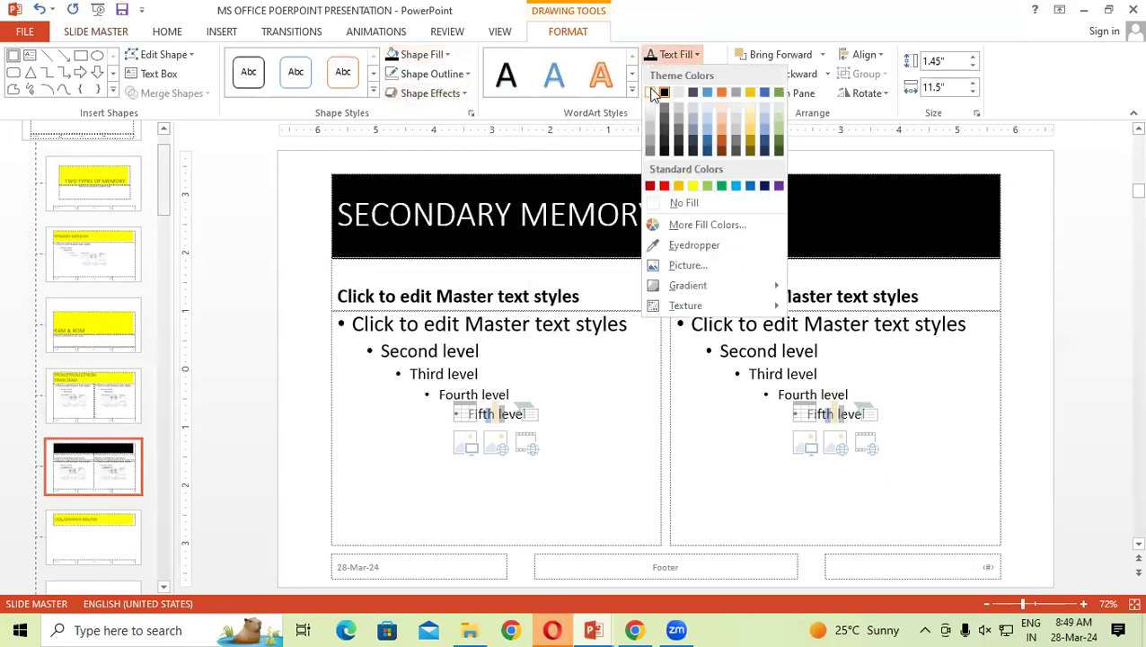
click(652, 93)
Centre the SECONDARY MEMORY title and enlarge its font to 66 pt.
click(167, 32)
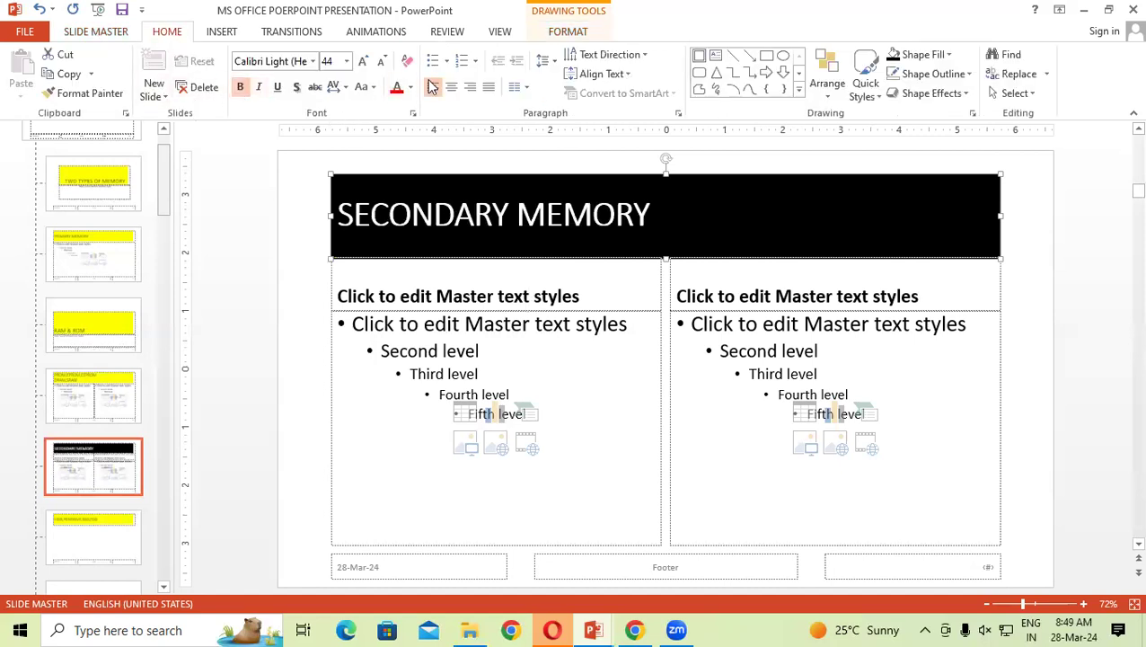
click(470, 86)
click(451, 86)
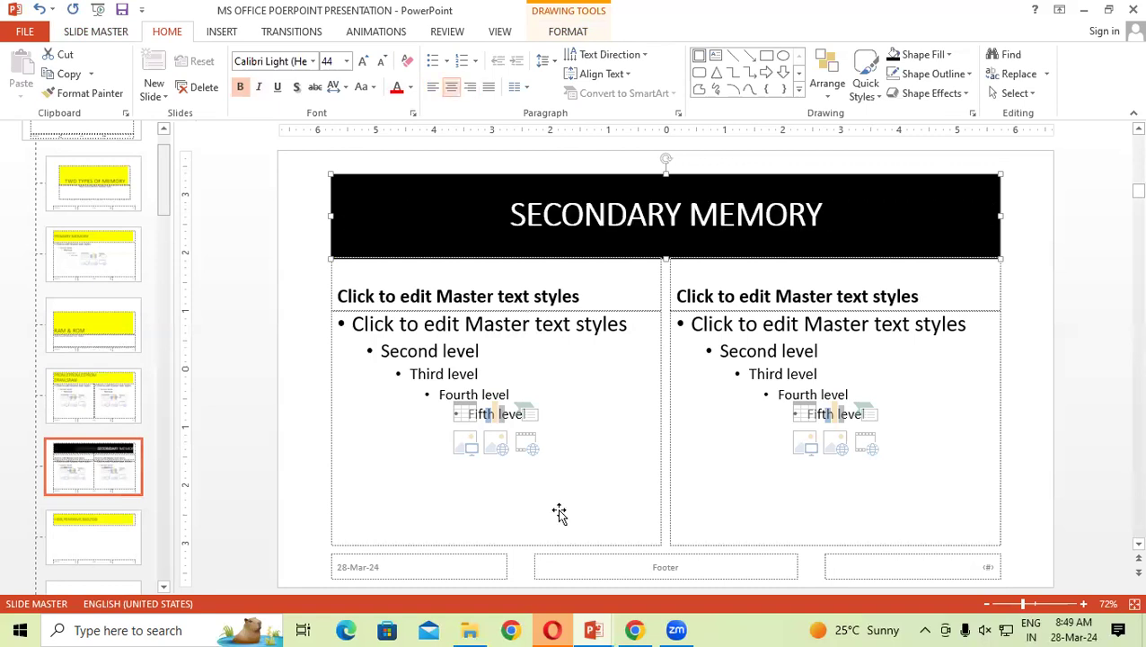
click(362, 61)
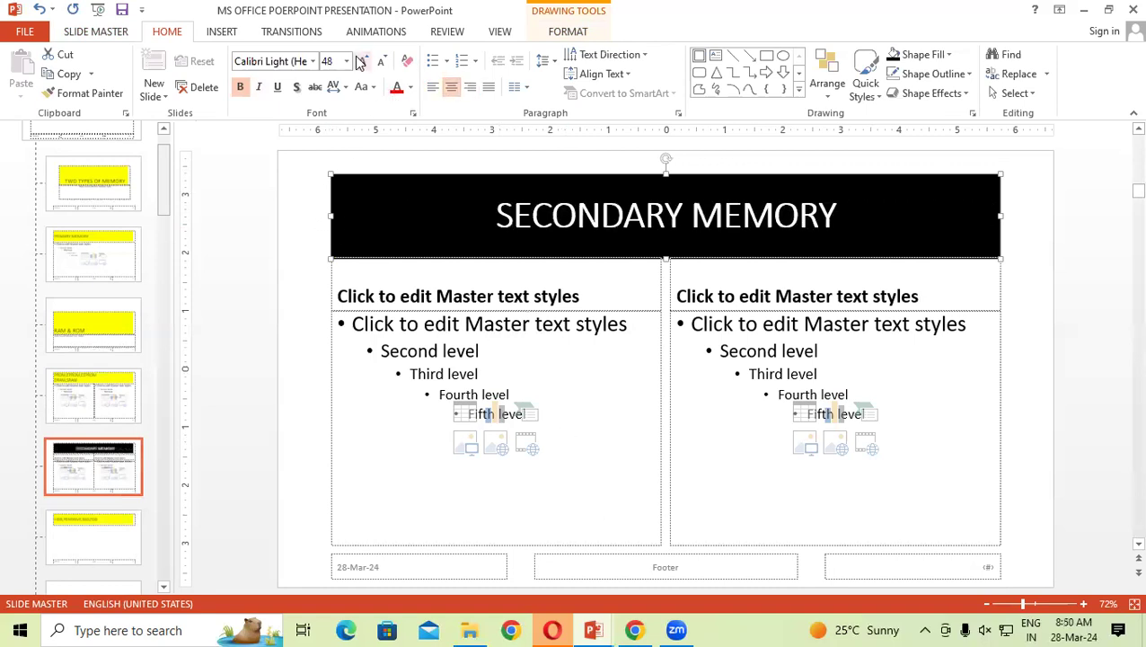
click(362, 61)
click(361, 62)
click(361, 61)
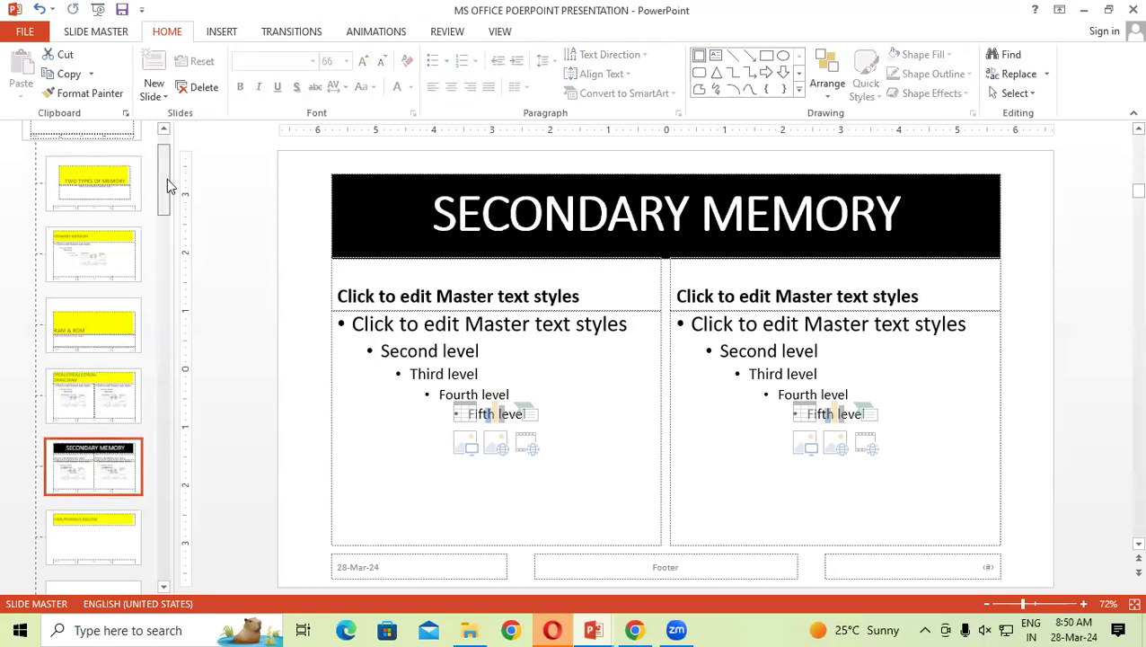
scroll(166, 178, up, 2)
click(105, 169)
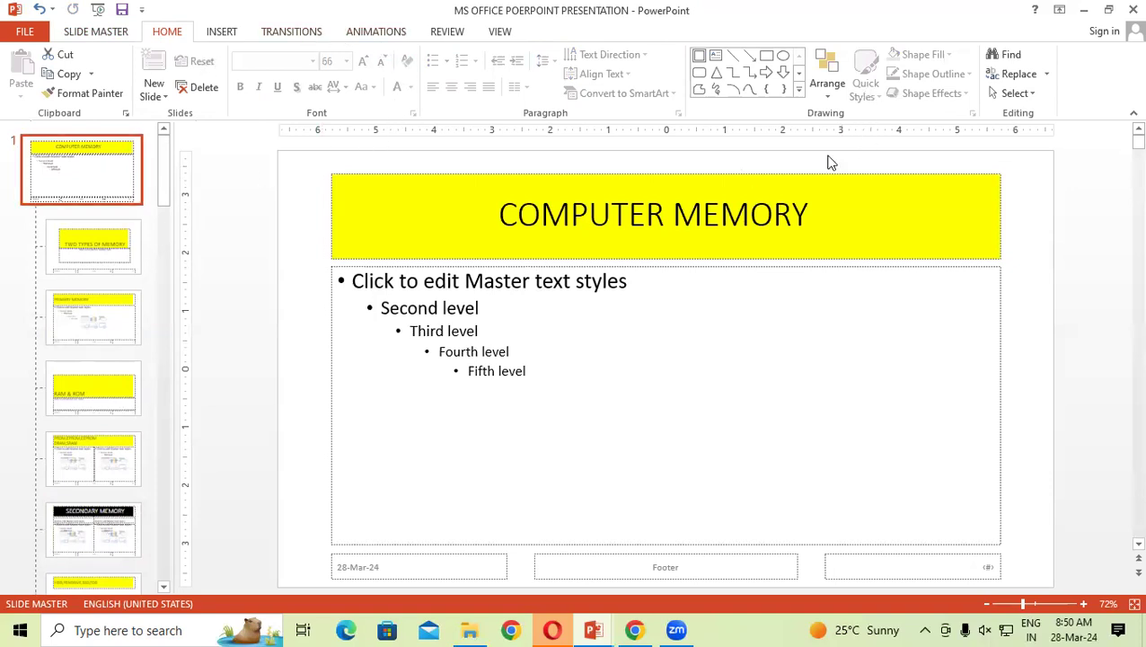
Left-align the master COMPUTER MEMORY title and set its font size to 48 pt.
click(332, 190)
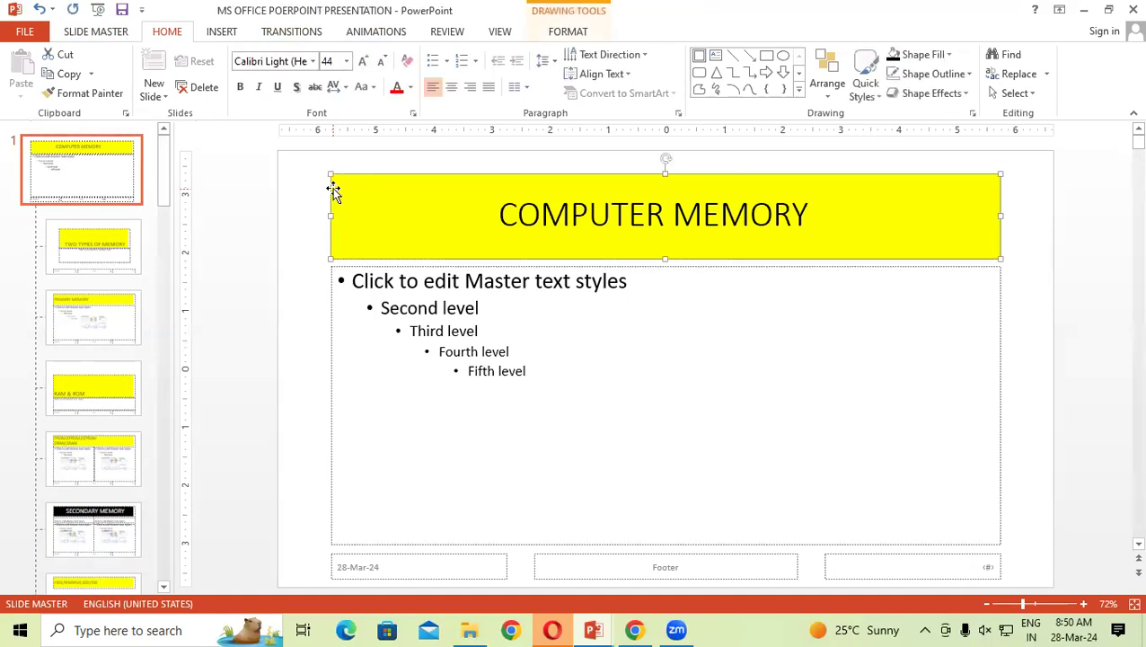
click(452, 88)
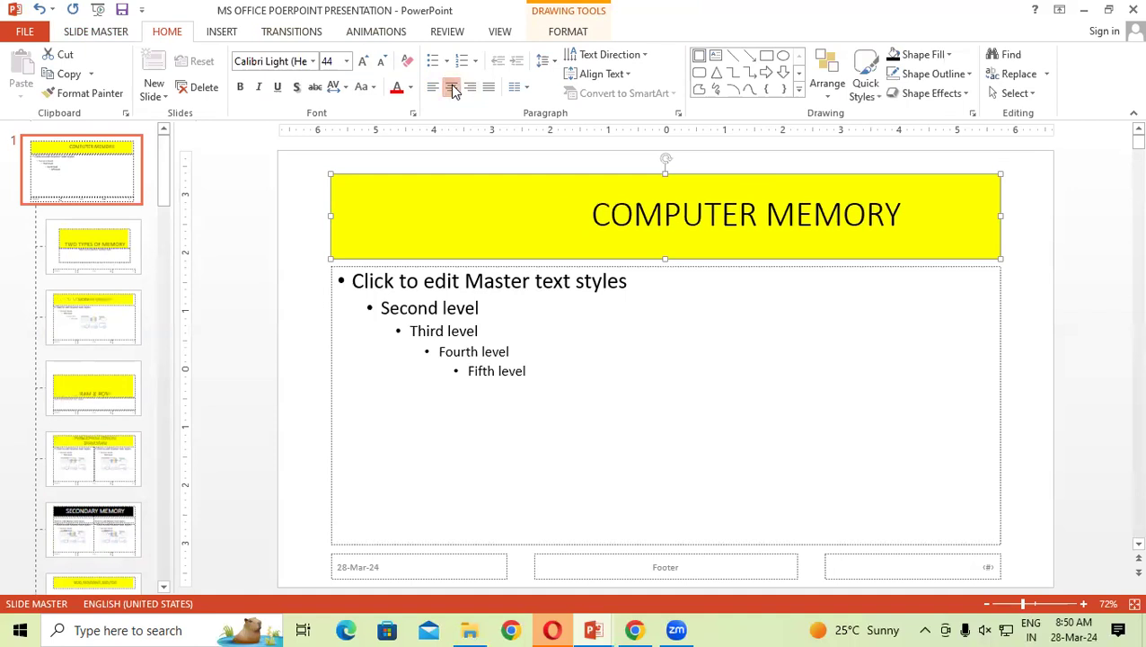
click(432, 87)
click(364, 61)
click(364, 61)
click(363, 61)
click(364, 61)
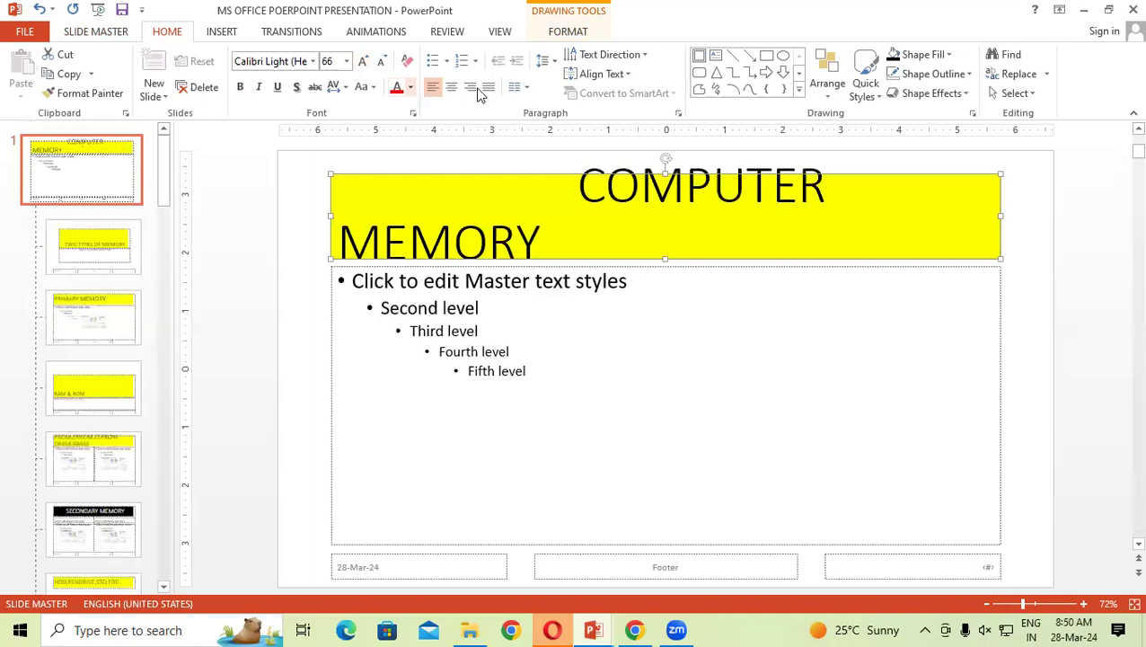
click(380, 60)
click(380, 60)
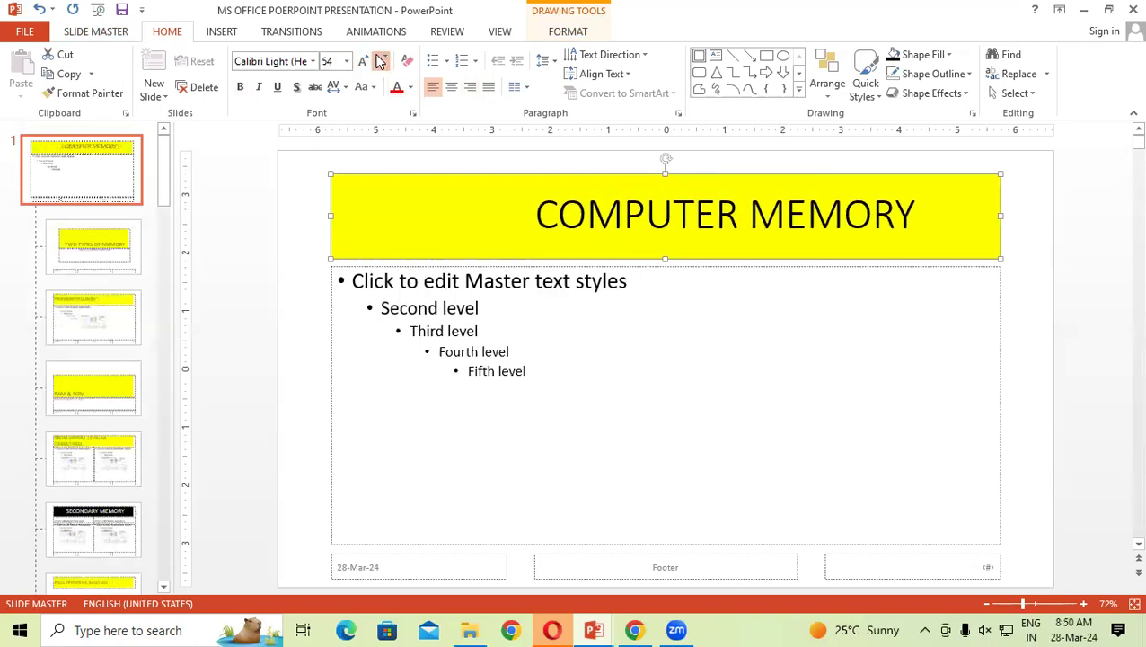
click(380, 60)
Fill the master title bar light green.
click(578, 36)
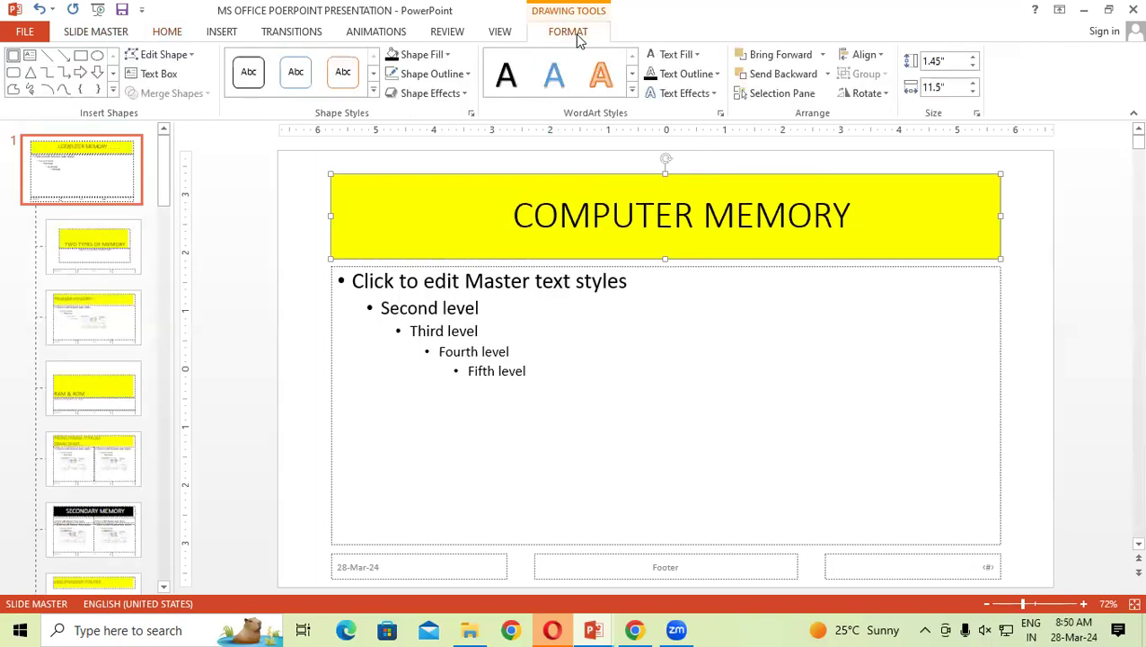
click(417, 55)
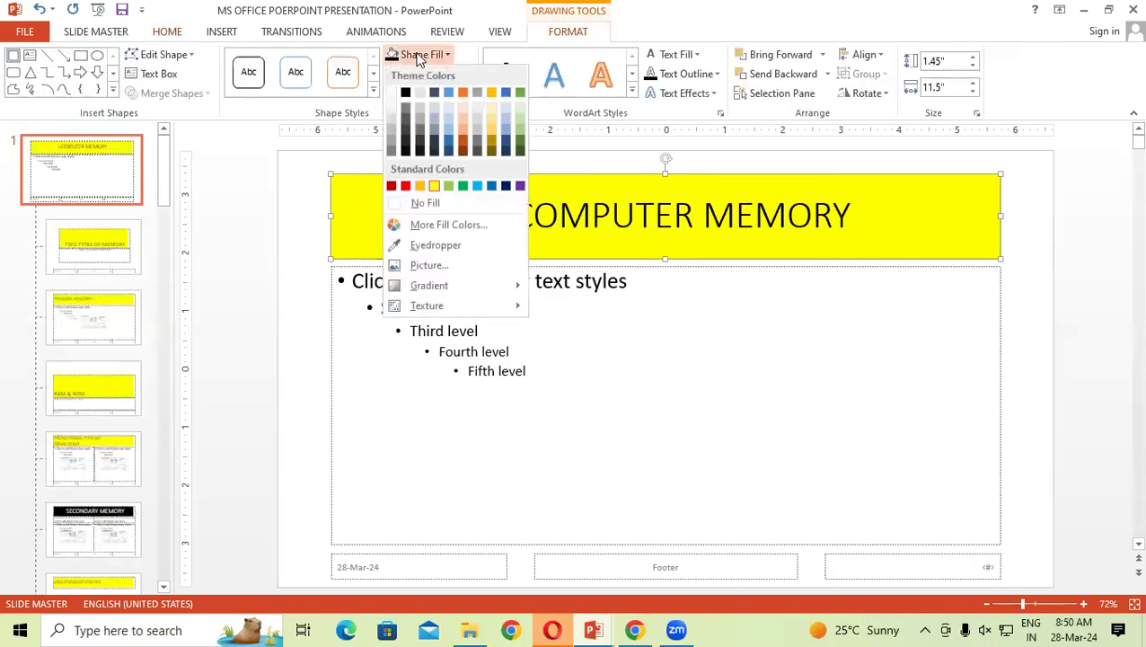
click(448, 185)
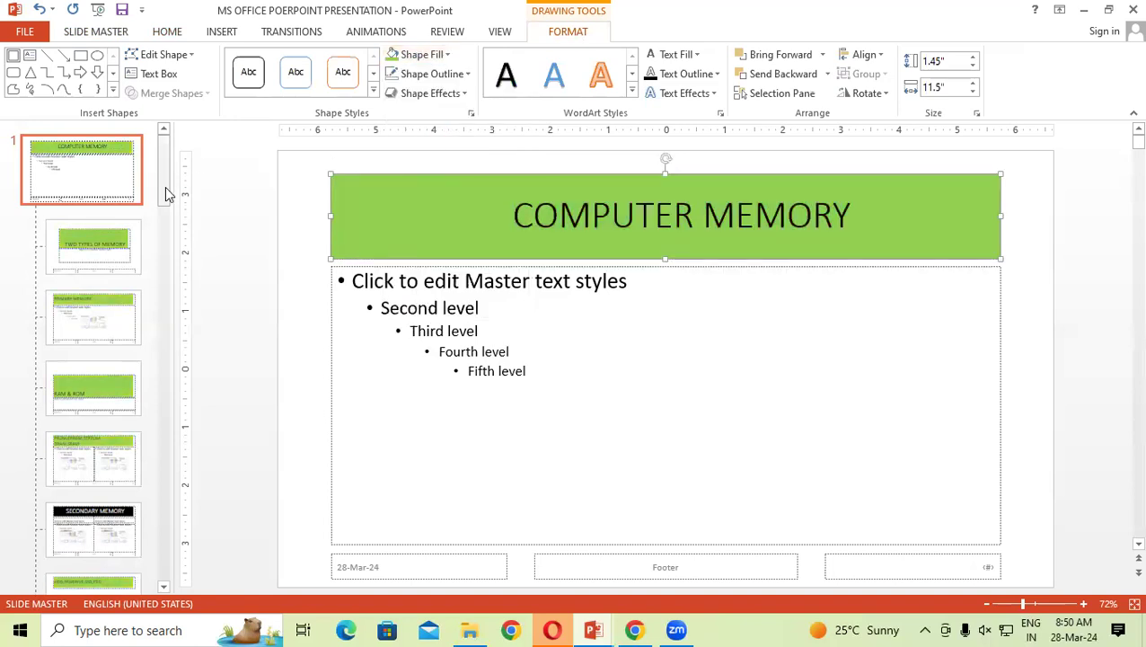
drag(165, 186, 162, 238)
click(112, 216)
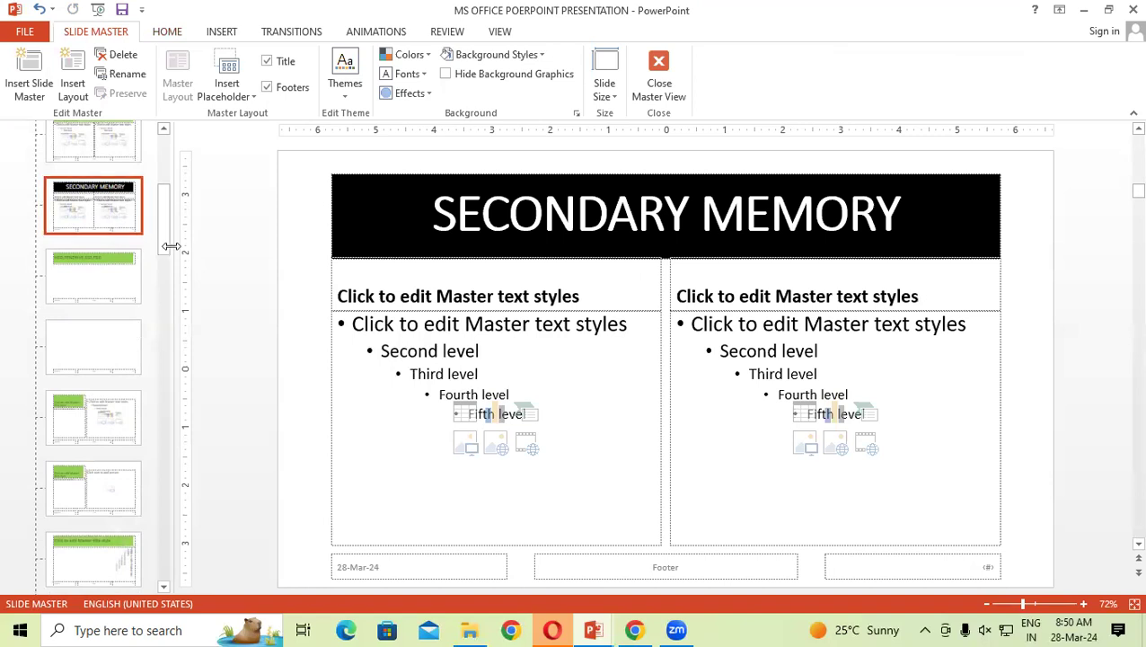
drag(165, 242, 164, 193)
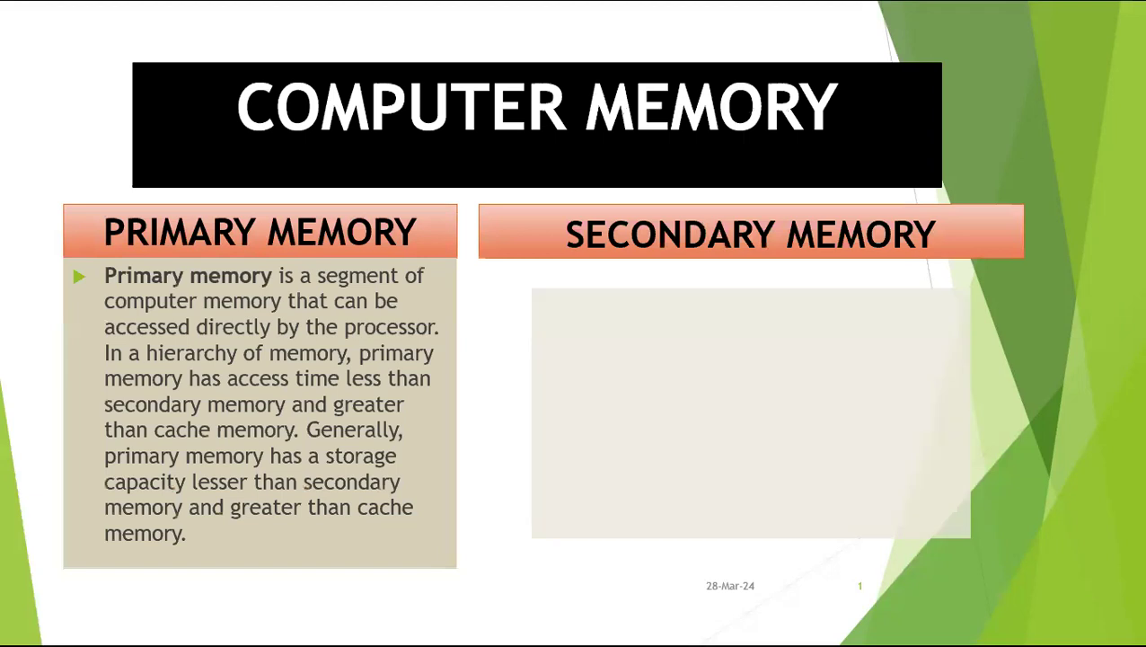
key(F1)
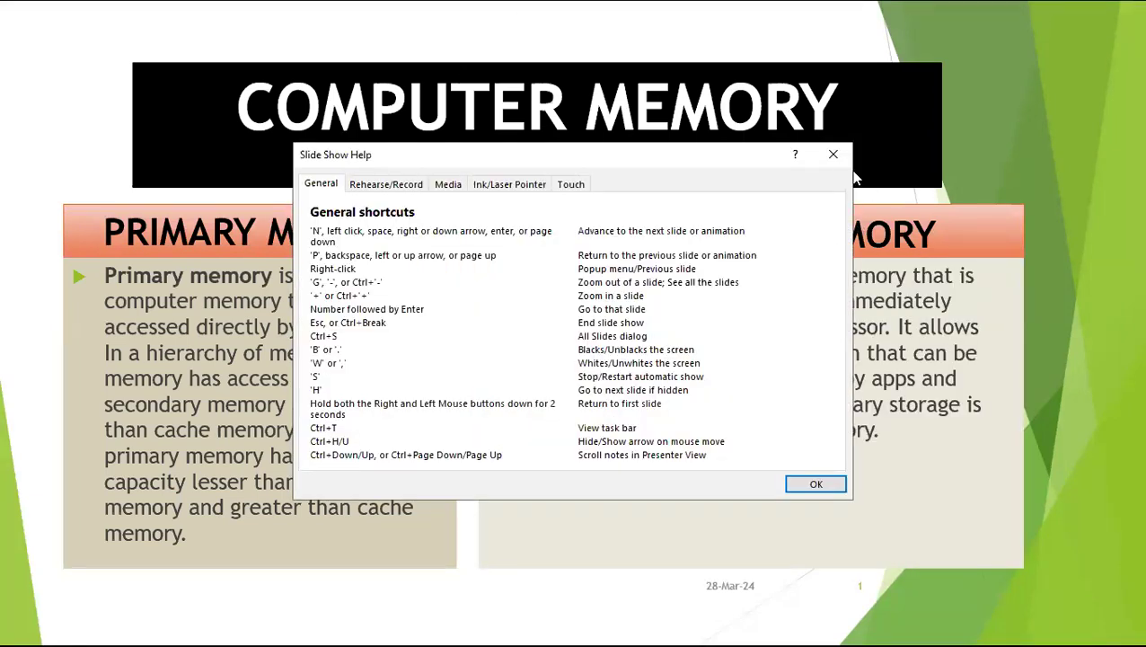
click(834, 154)
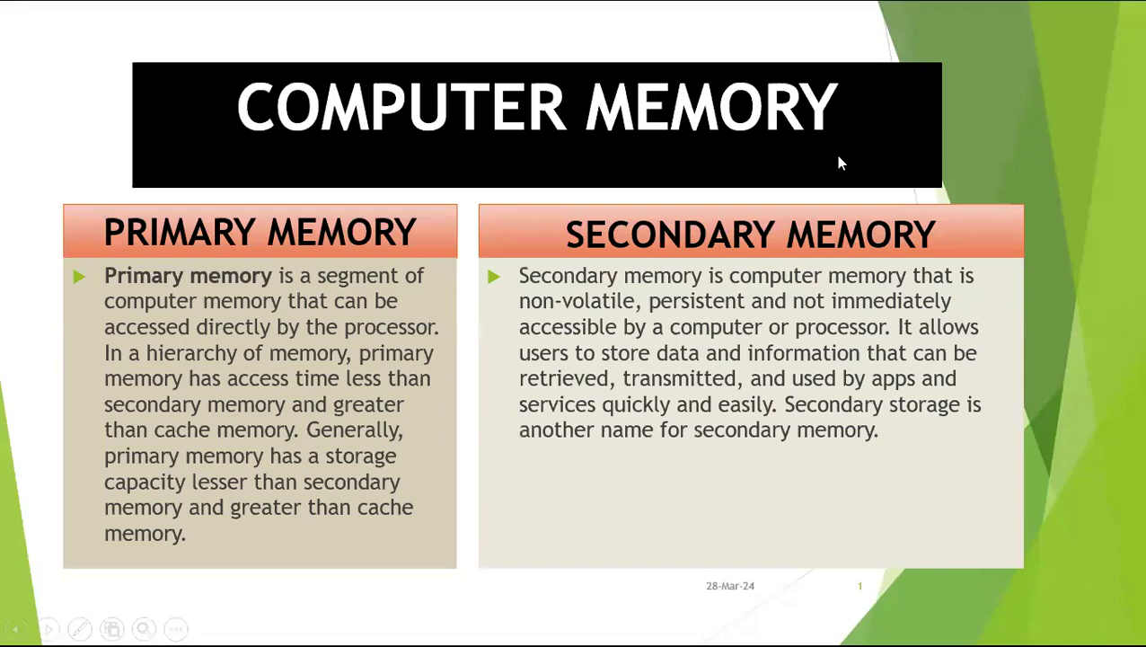
key(Escape)
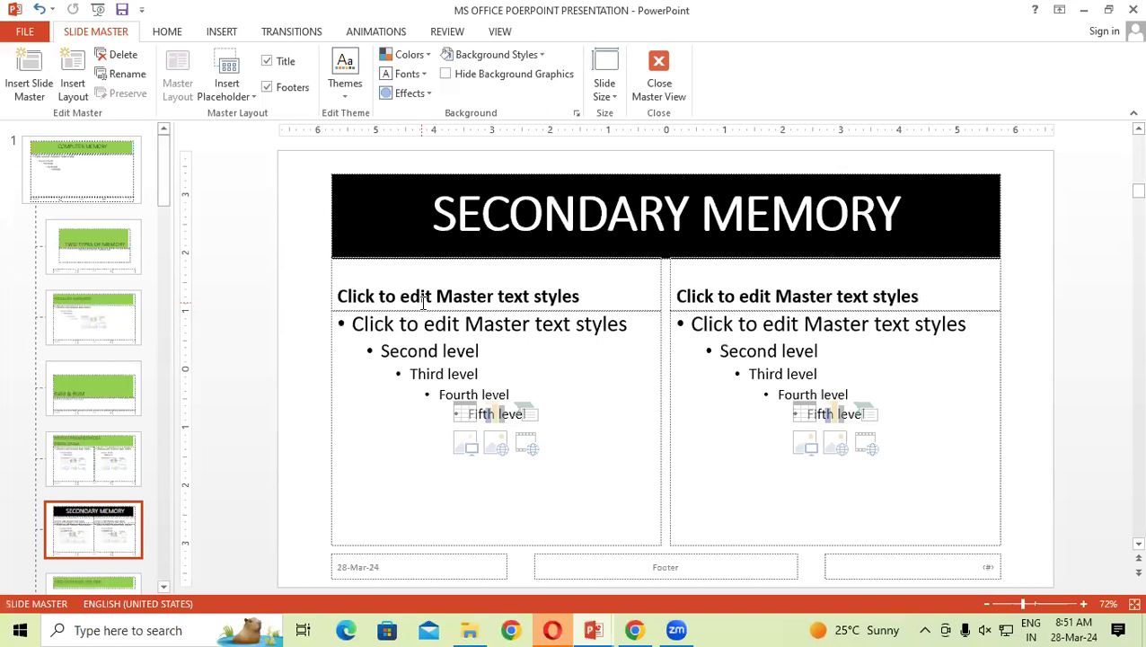
Switch the ribbon to the VIEW tab.
click(505, 32)
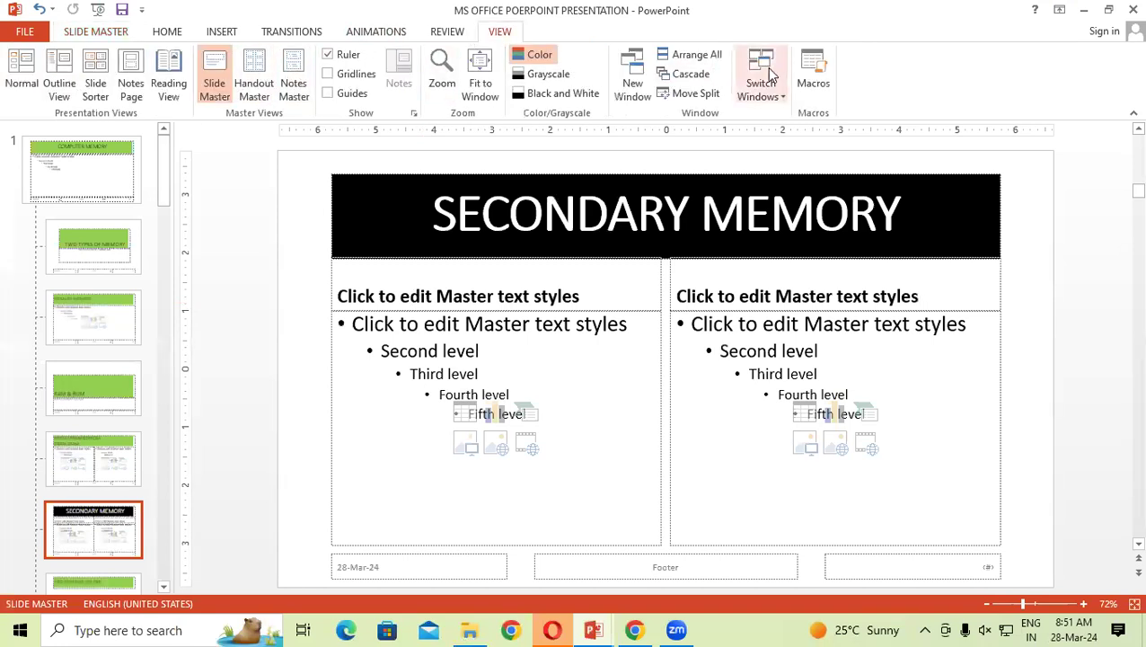